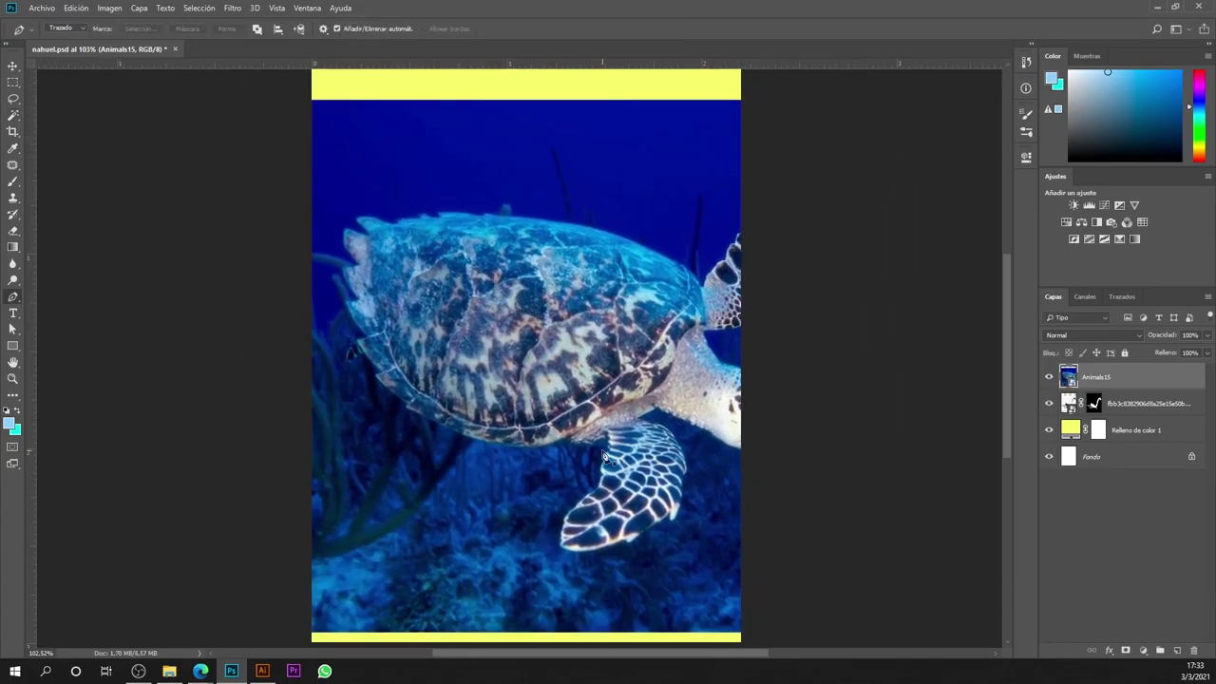
Step: Load the traced shell outline as a selection and mask the Animals15 layer to it
scroll(693, 364, "up", 5)
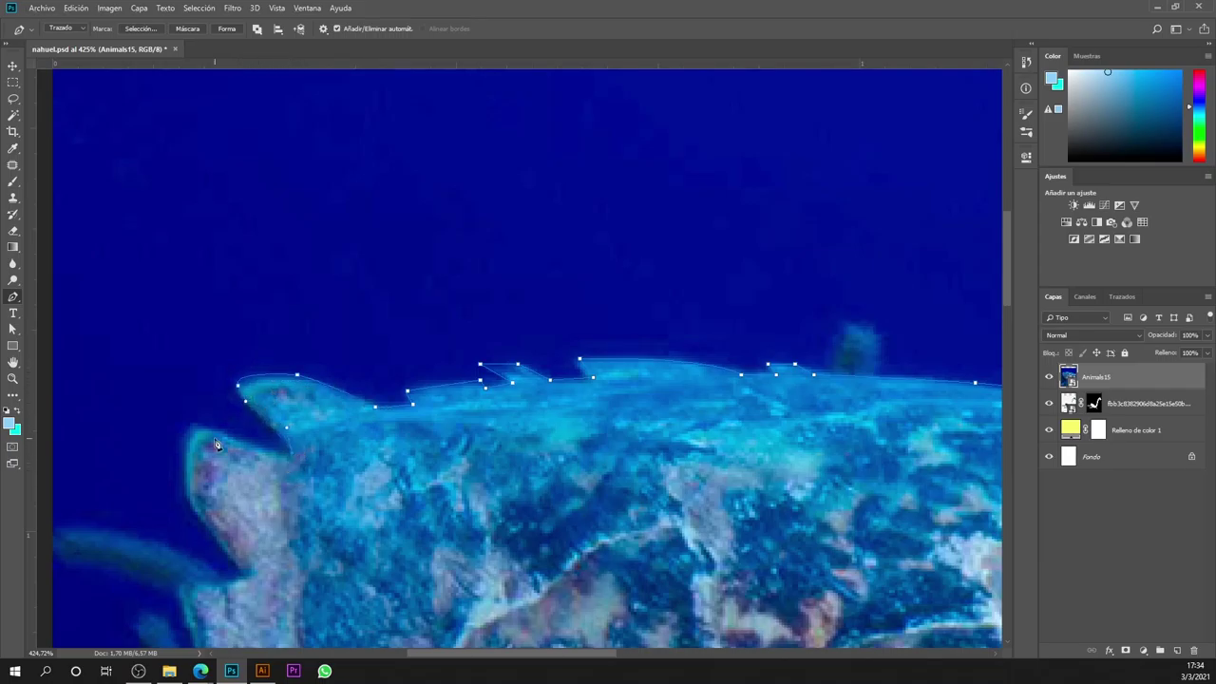
scroll(147, 404, "down", 3)
scroll(274, 409, "left", 3)
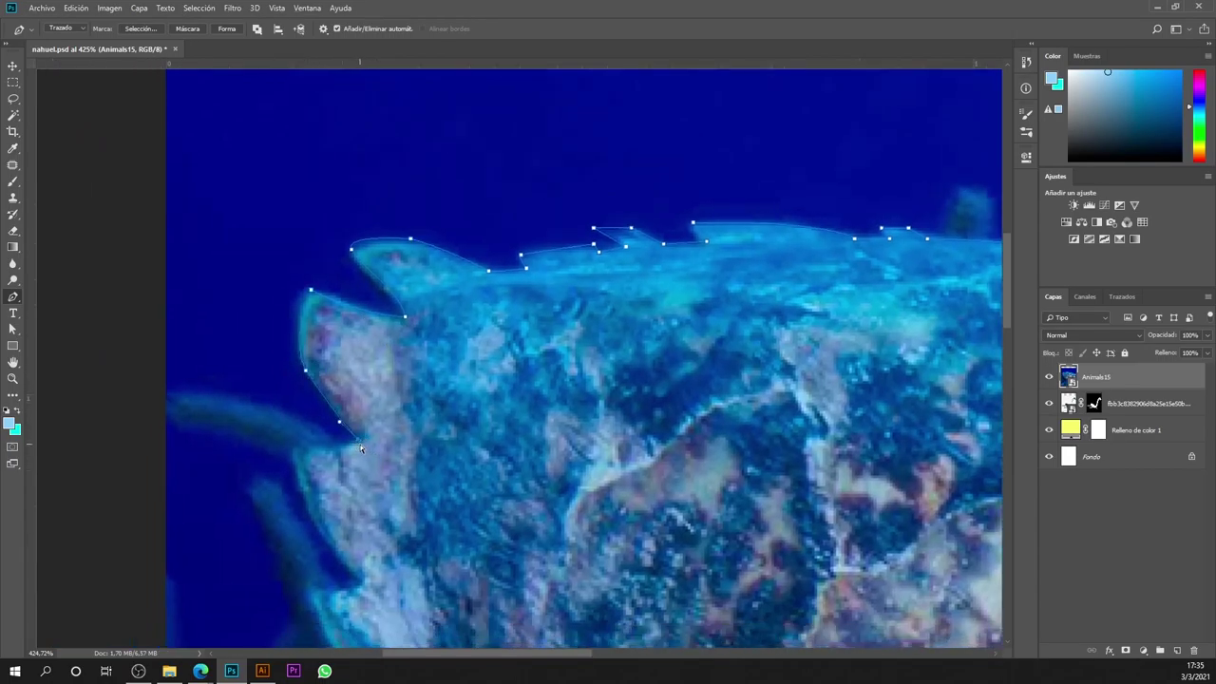
scroll(362, 452, "down", 3)
scroll(399, 437, "down", 5)
scroll(399, 437, "right", 3)
scroll(447, 419, "down", 2)
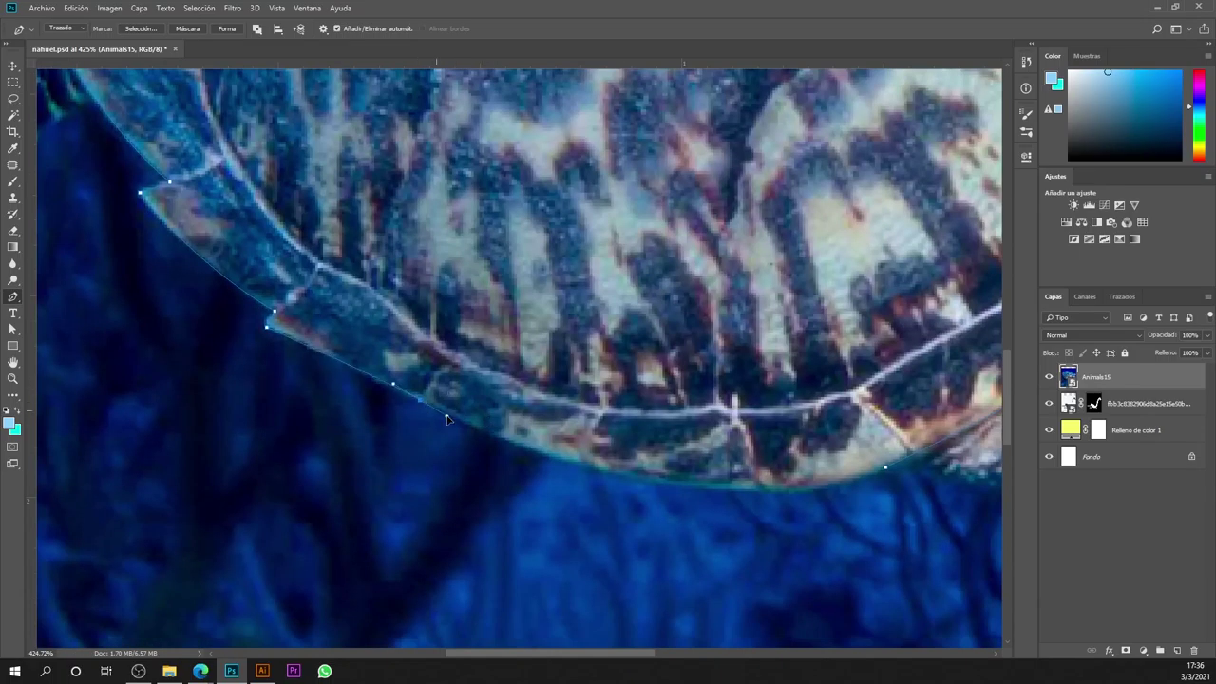
scroll(631, 439, "right", 5)
scroll(632, 439, "down", 1)
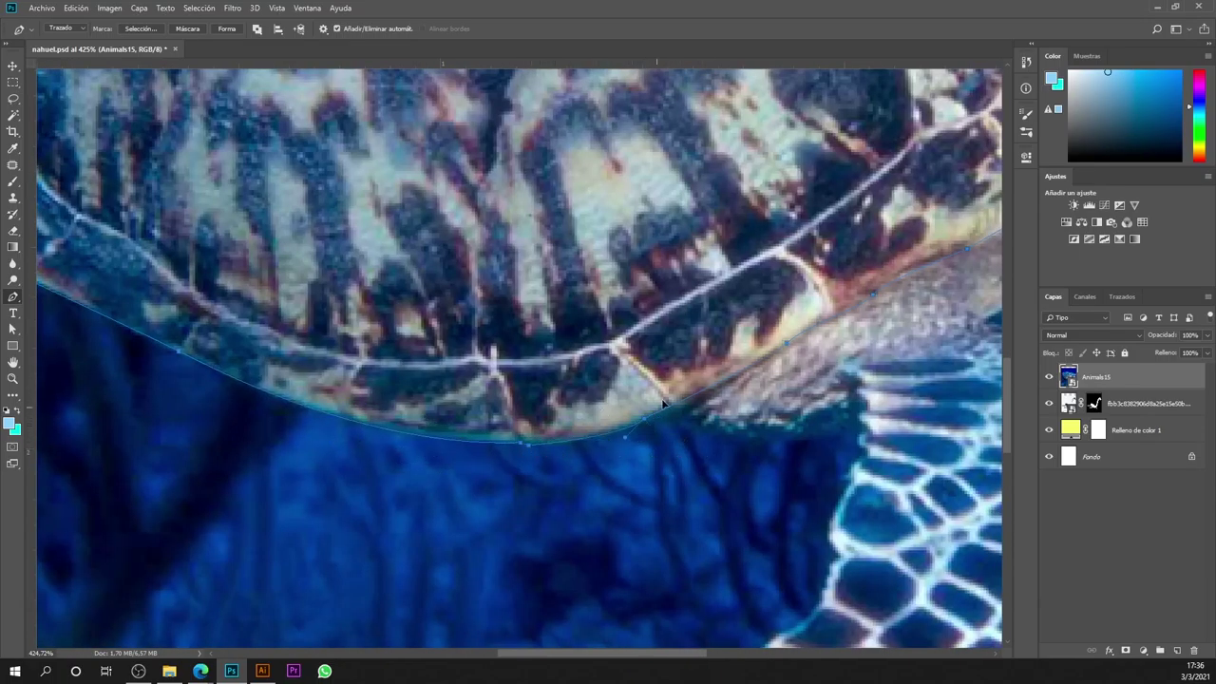
key("ctrl+0")
key("ctrl+Return")
Step: Try scaling, stretching and tilting the shell with Free Transform, then cancel it
key("v")
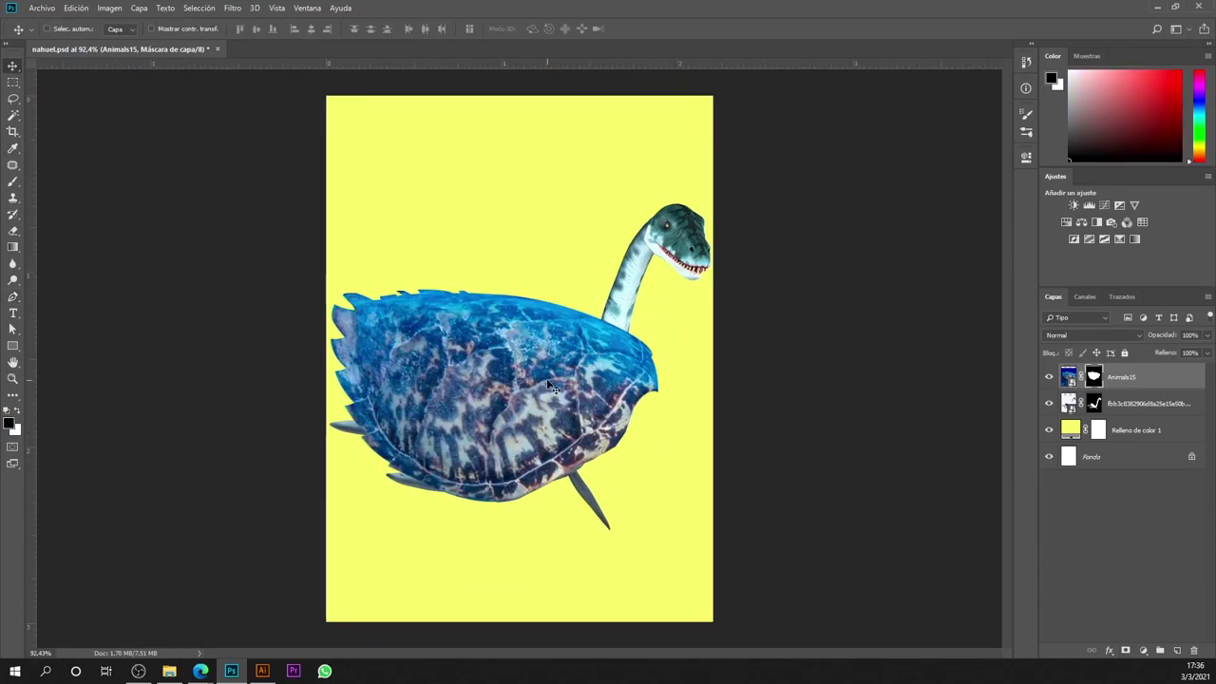
key("ctrl+t")
mouse_move(828, 313)
left_mouse_down()
mouse_move(700, 367)
mouse_move(769, 334)
left_mouse_up()
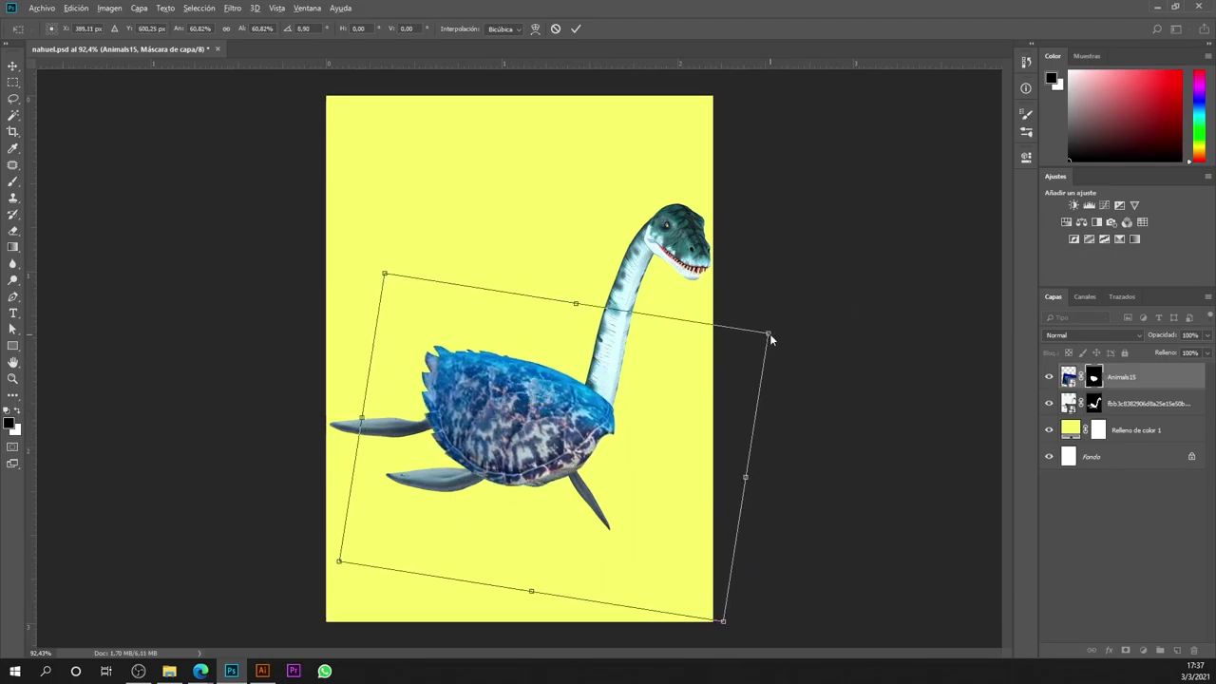
left_click_drag(745, 477, 727, 470)
left_click_drag(788, 323, 804, 325)
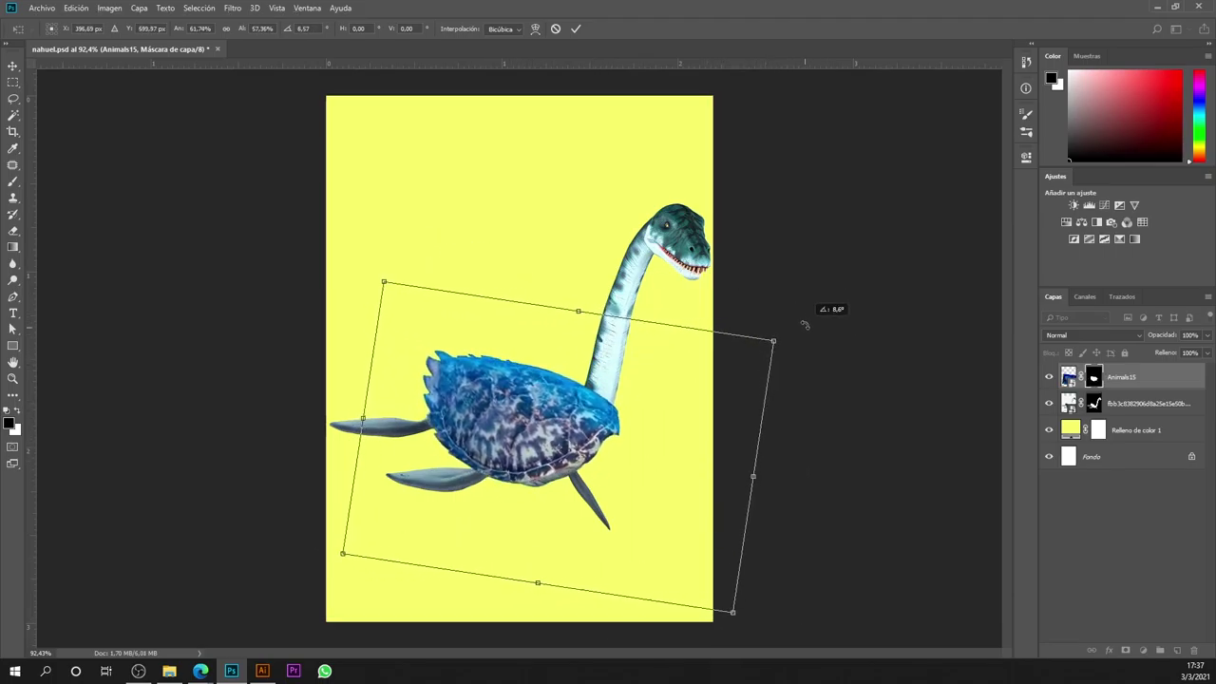
key("Escape")
Step: Switch to the Brush for the mask, fit the canvas, and commit an enlarged shell transform
key("b")
key("ctrl+plus")
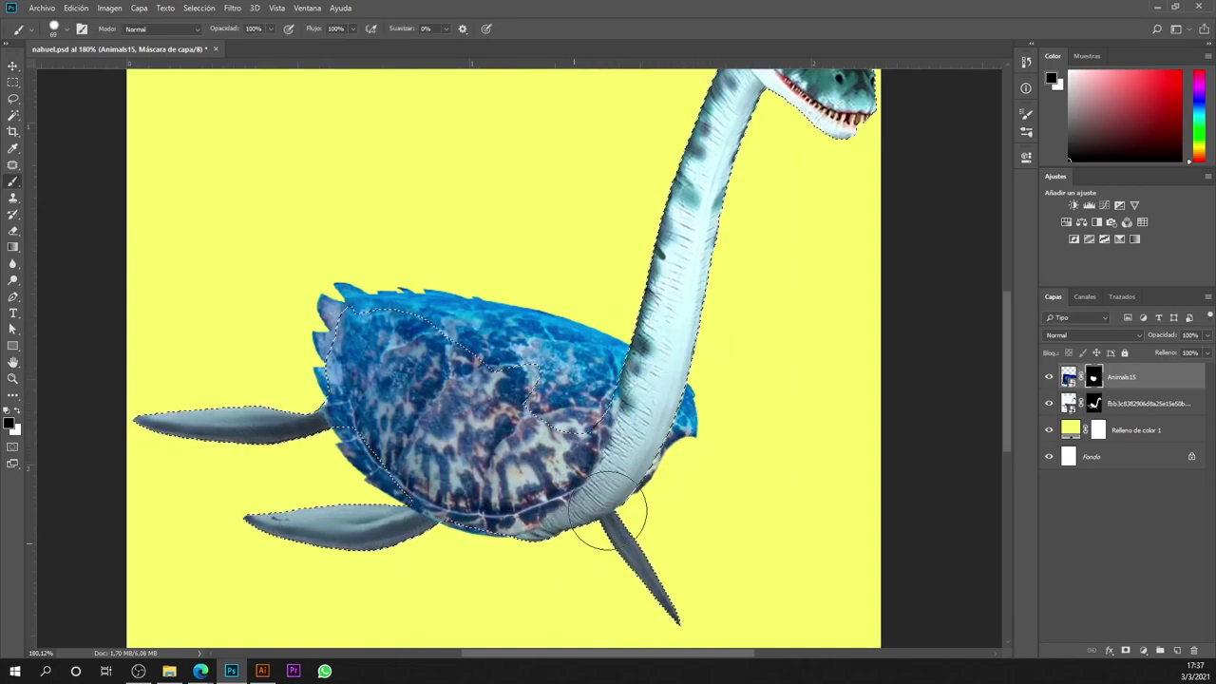
scroll(725, 461, "down", 3)
scroll(630, 489, "up", 3)
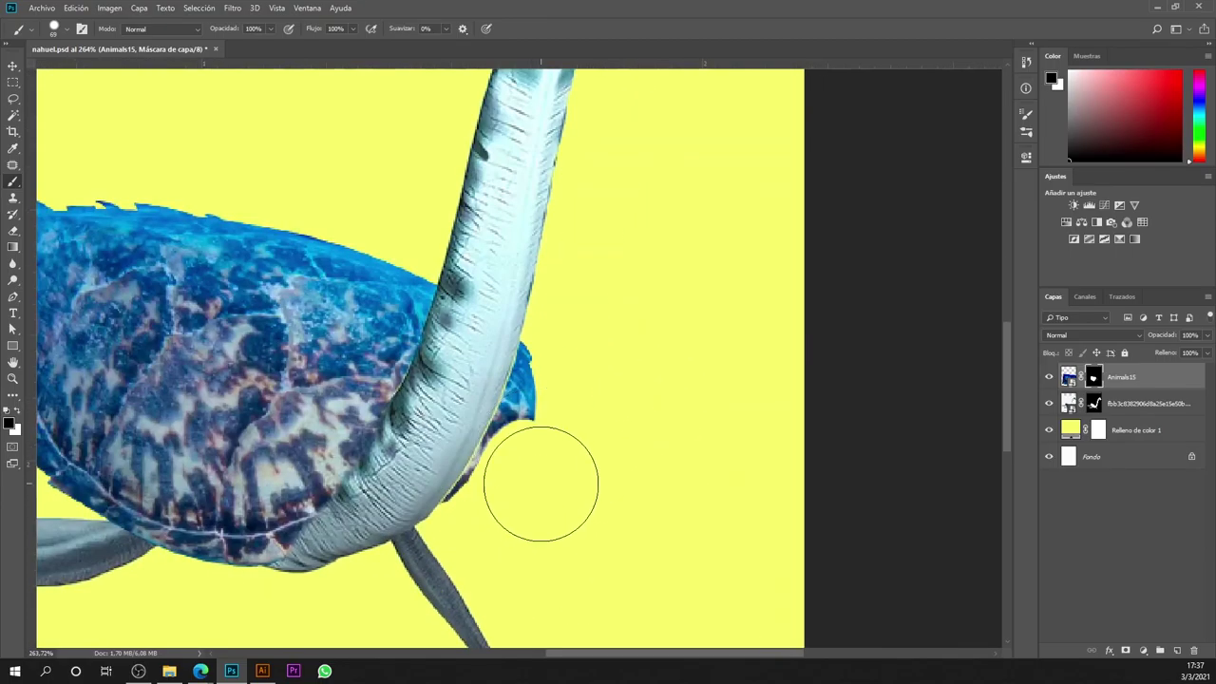
key("ctrl+0")
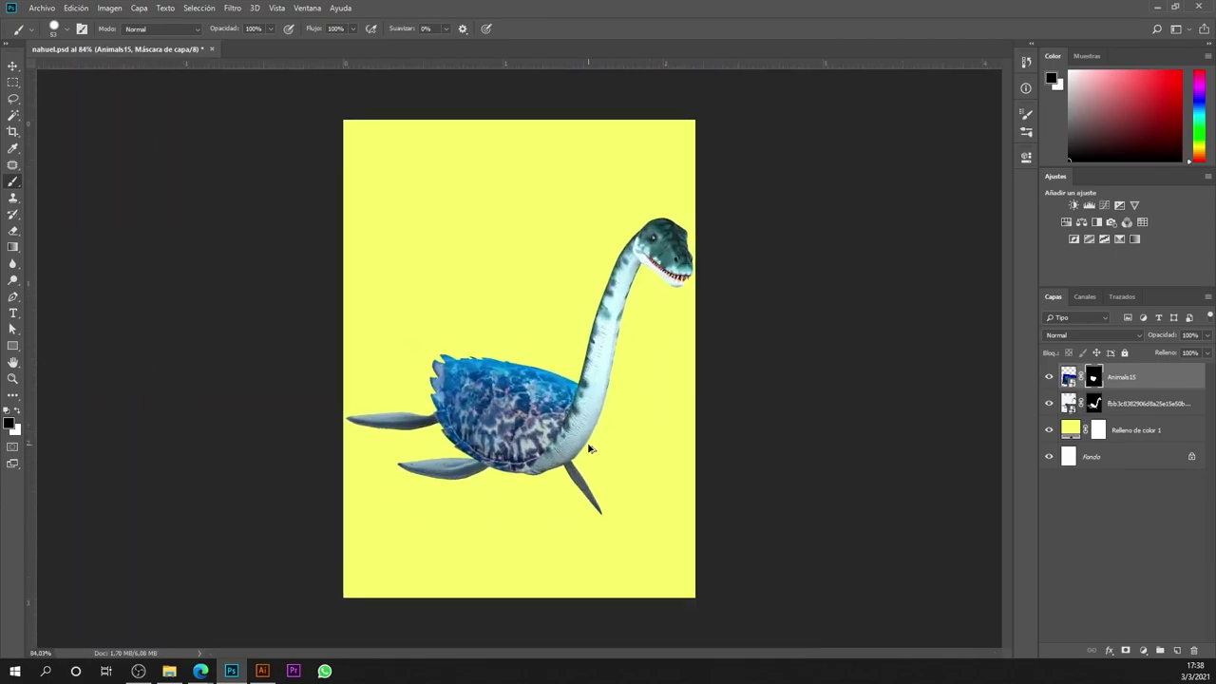
scroll(602, 456, "down", 1)
key("ctrl+t")
key("Return")
Step: Add Hue/Saturation and Color Balance adjustments, then warp the shell around the neck base
left_click(1081, 221)
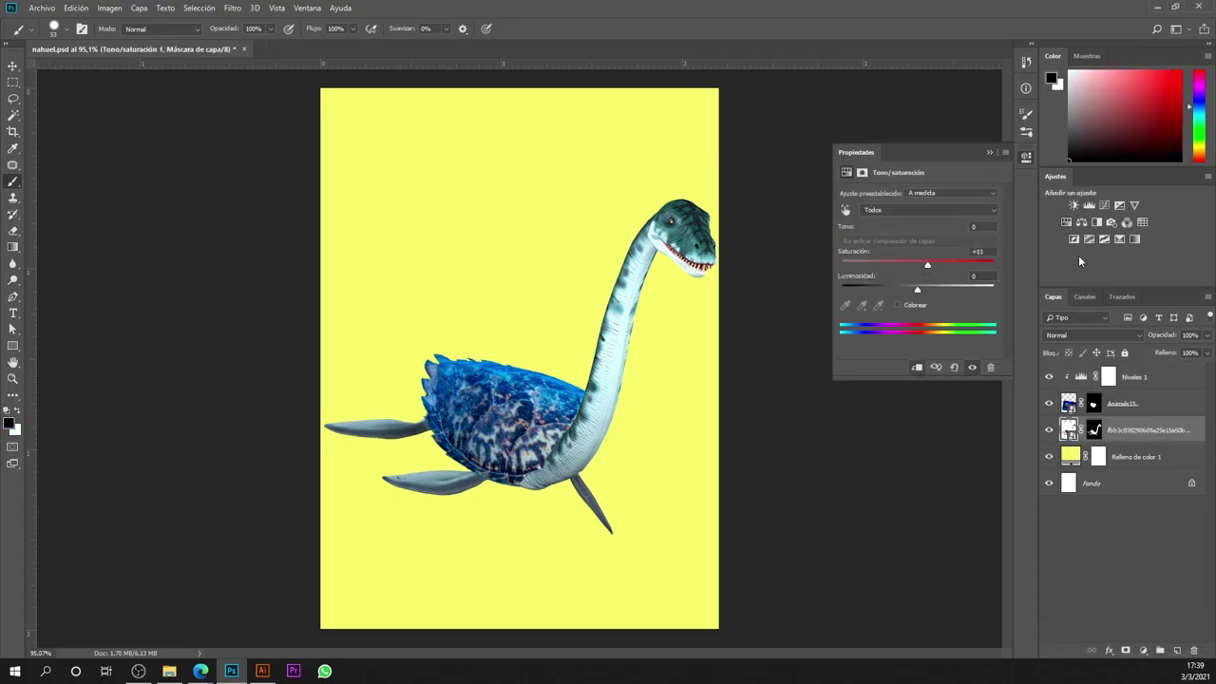
left_click(1096, 221)
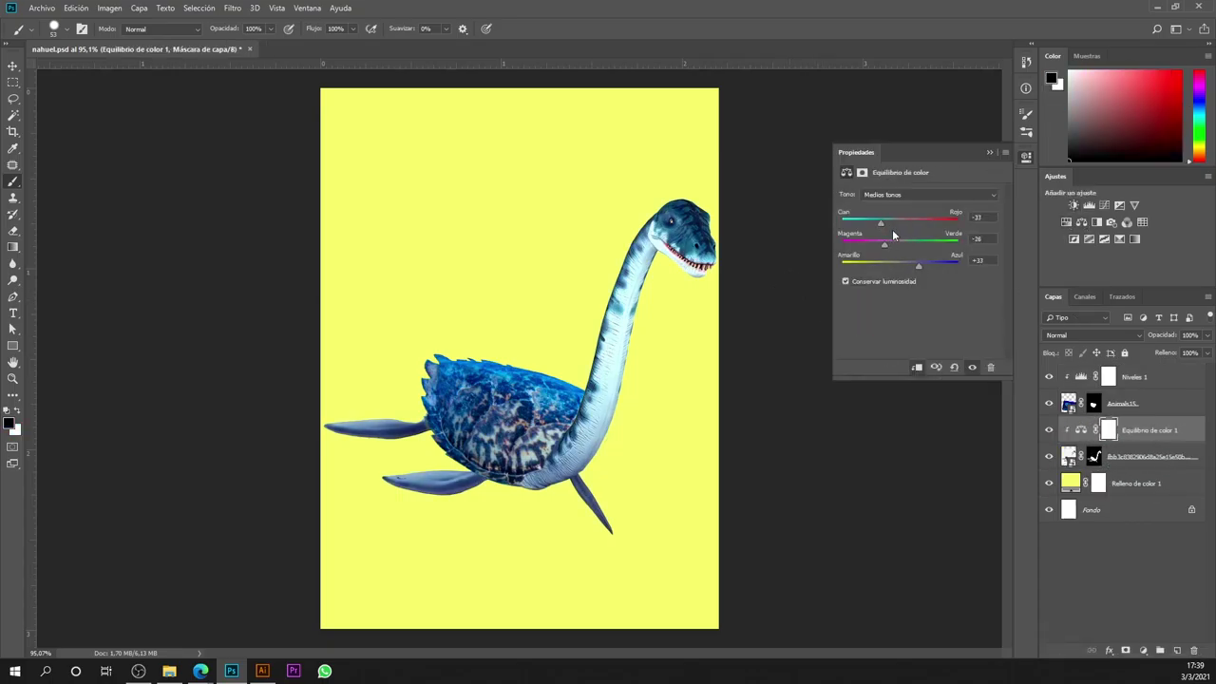
right_click(1121, 403)
left_click(1045, 247)
scroll(590, 190, "up", 2)
left_click_drag(532, 323, 524, 294)
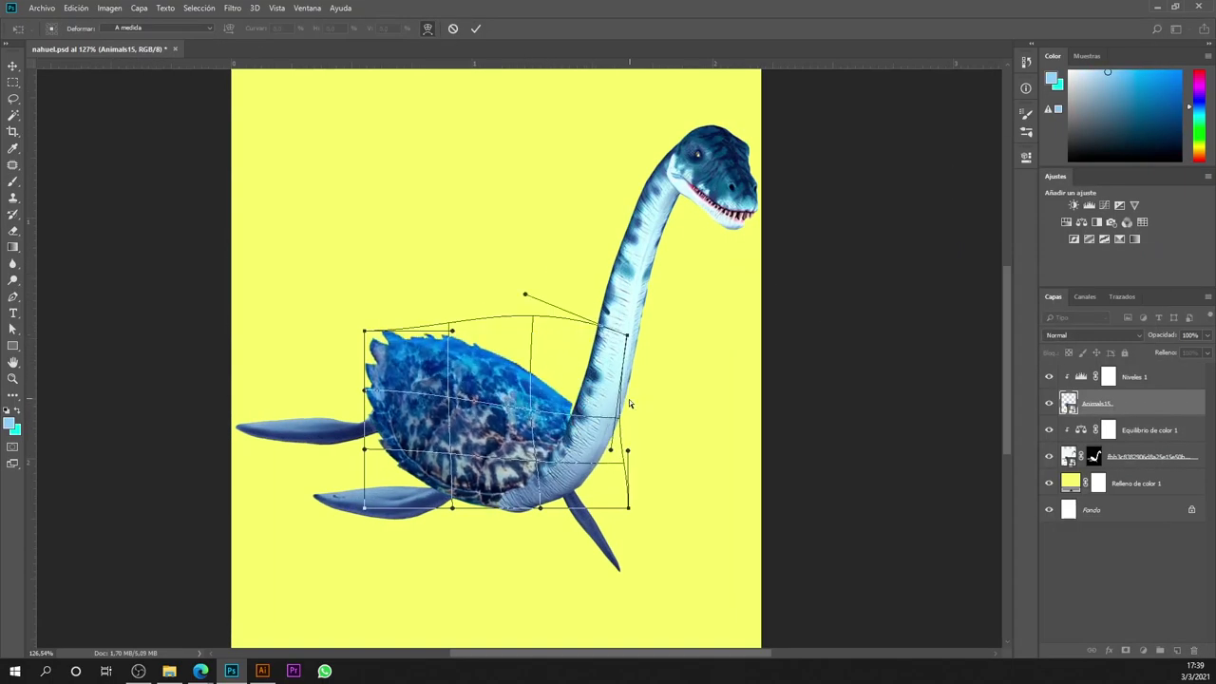
mouse_move(628, 403)
left_mouse_down()
mouse_move(606, 451)
mouse_move(622, 470)
left_mouse_up()
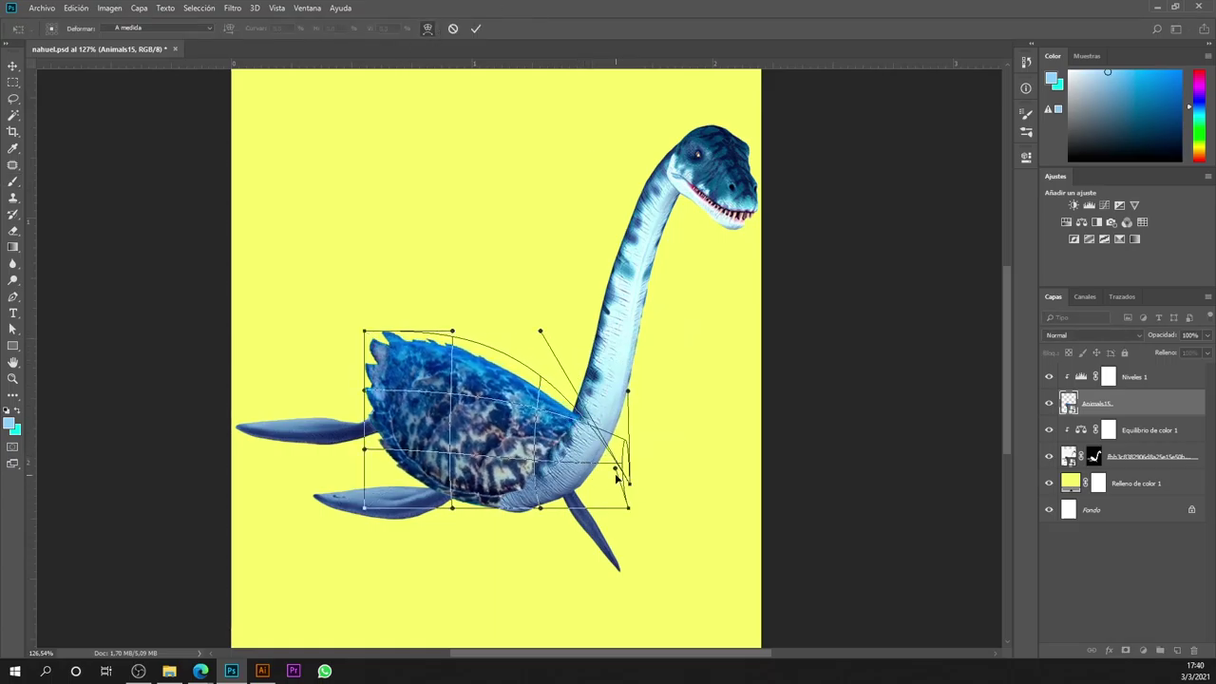
left_click_drag(541, 379, 467, 339)
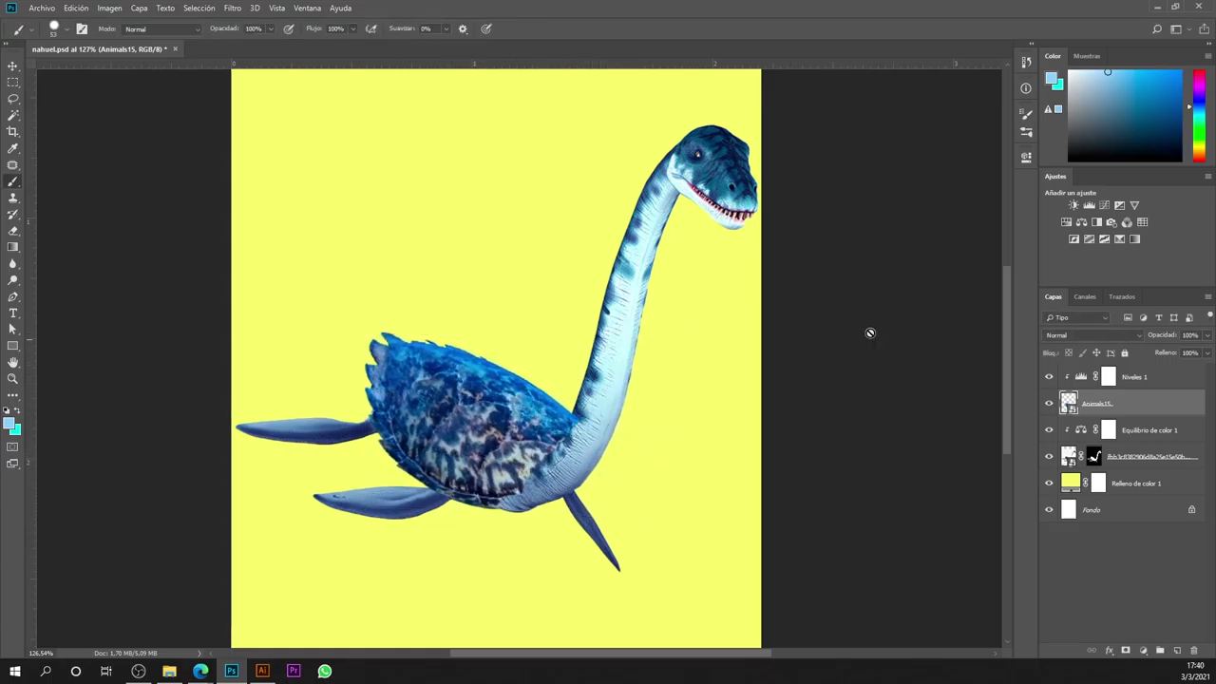
scroll(576, 451, "up", 4)
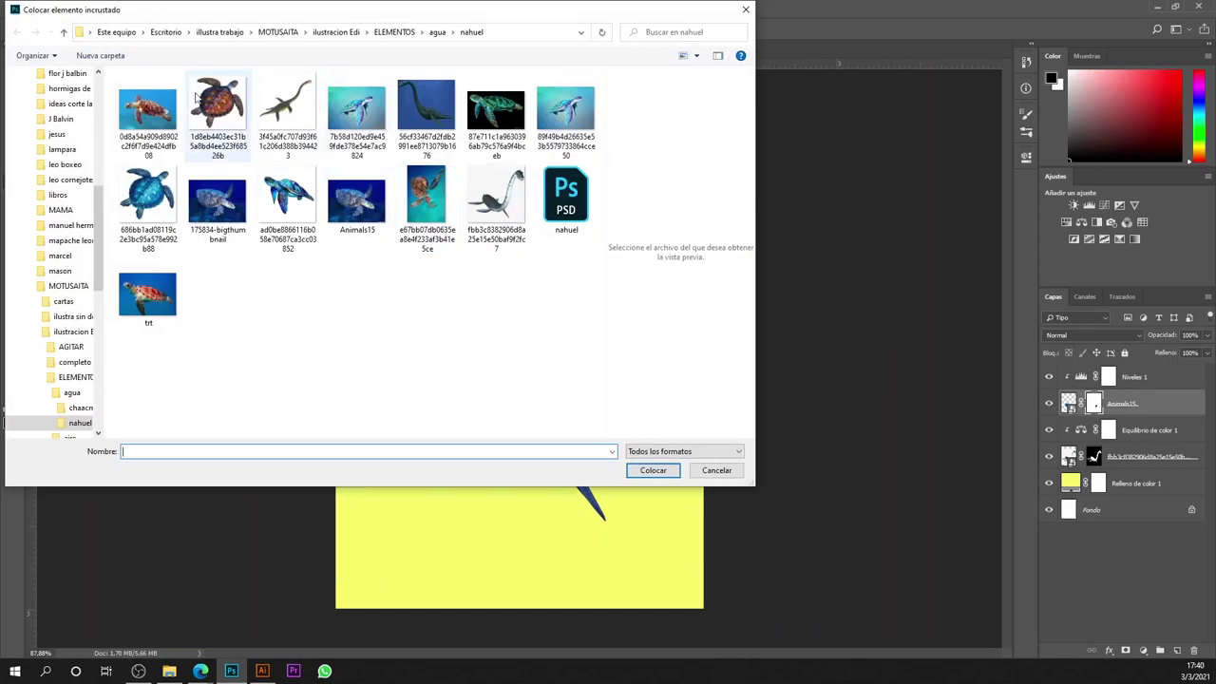
Step: Place the painted turtle image and move its layer above Niveles 1
double_click(196, 98)
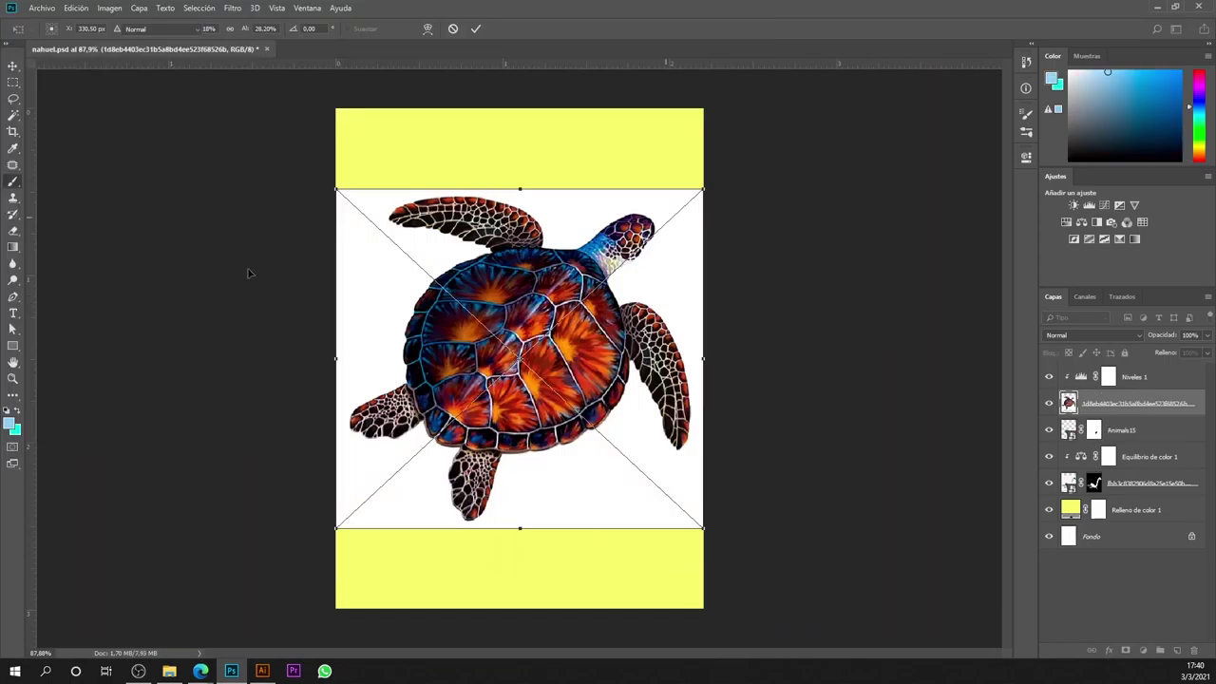
key("Return")
left_click_drag(1133, 411, 1133, 377)
right_click(1083, 391)
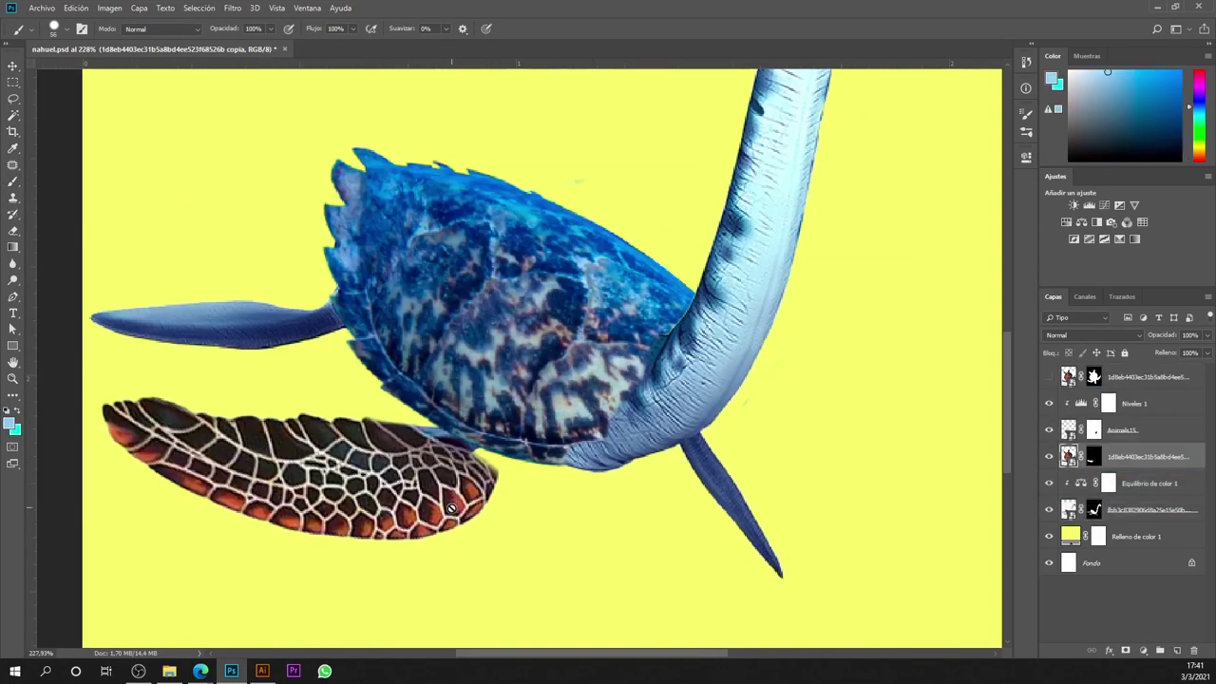
Step: Shrink and rotate the flipper under the body at 40% opacity
key("ctrl+t")
key("4")
key("7")
mouse_move(828, 203)
left_mouse_down()
mouse_move(712, 244)
mouse_move(665, 204)
left_mouse_up()
key("4")
key("0")
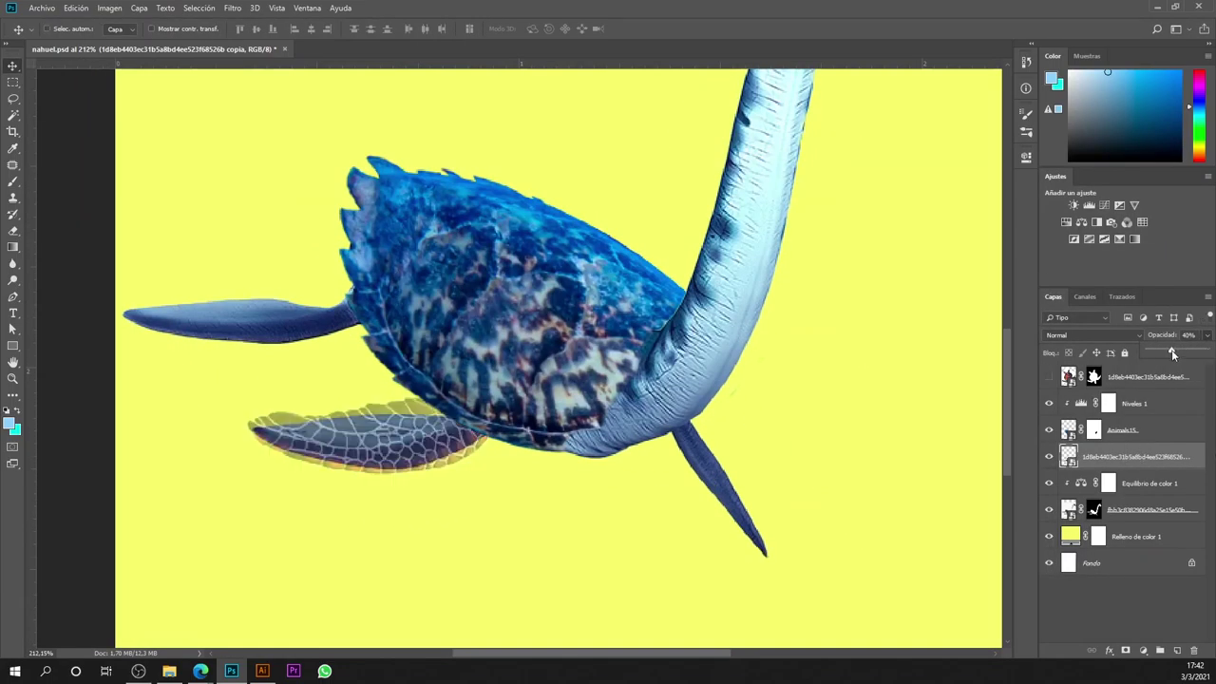
scroll(563, 420, "up", 3)
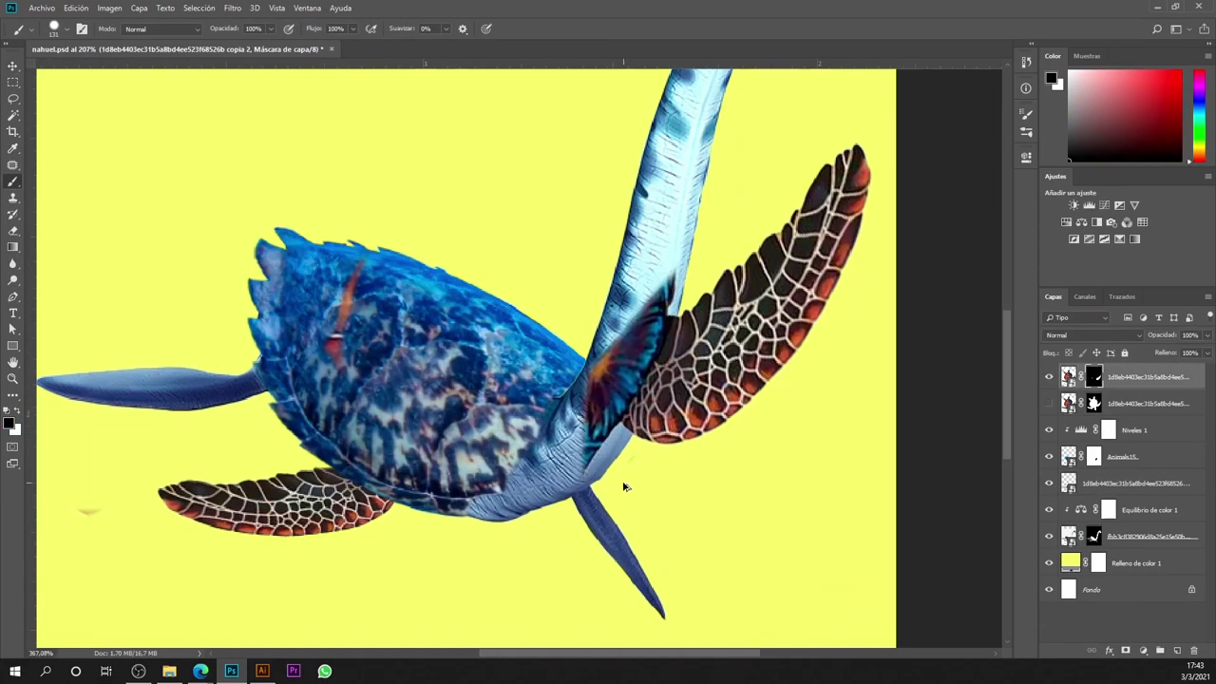
Step: Paint out the dark patch at the fin–neck join and apply the flipper transformation
scroll(624, 487, "up", 3)
left_click_drag(658, 198, 646, 276)
scroll(646, 275, "down", 5)
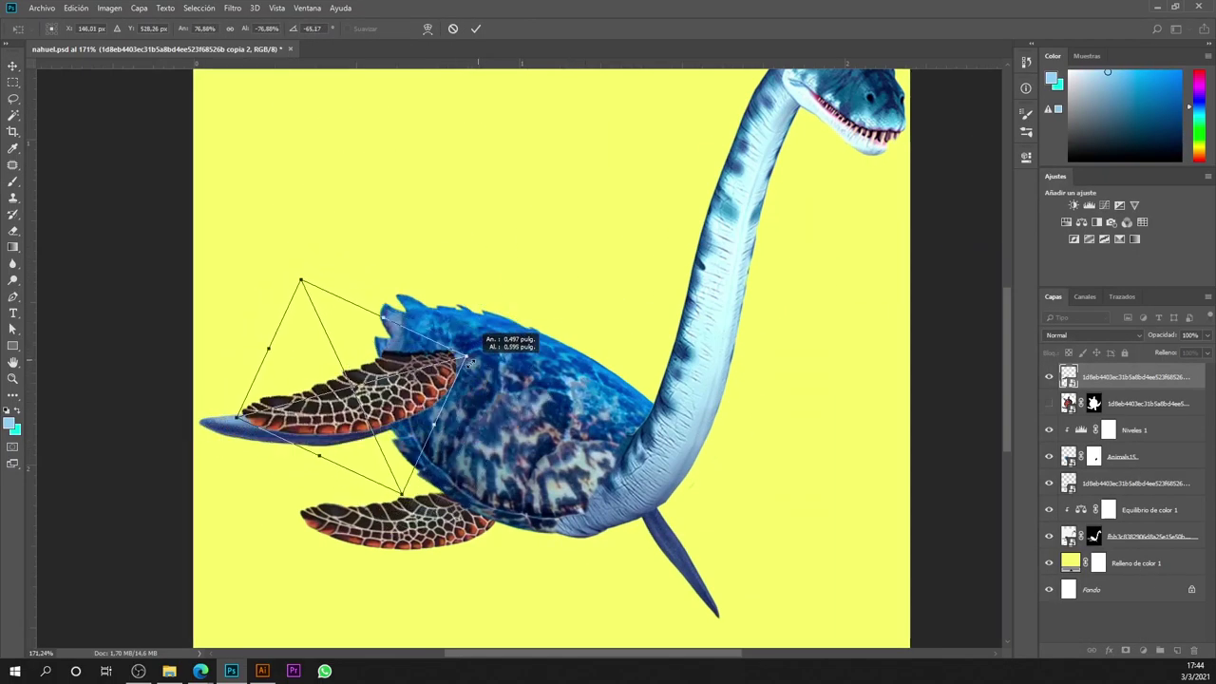
key("Return")
Step: Move a flipper layer beneath the shell at 36% opacity and warp it behind the shell
left_click_drag(1131, 376, 1190, 586)
left_click_drag(1164, 467, 1164, 465)
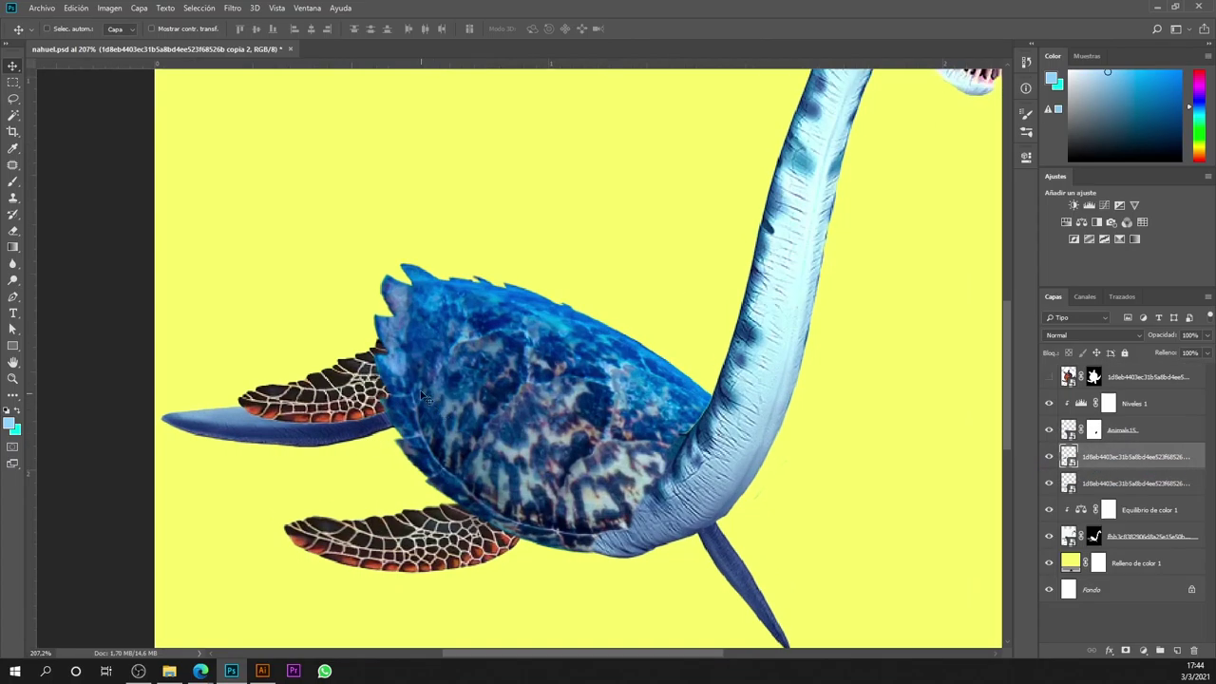
left_click_drag(1193, 359, 1167, 352)
scroll(275, 418, "up", 3)
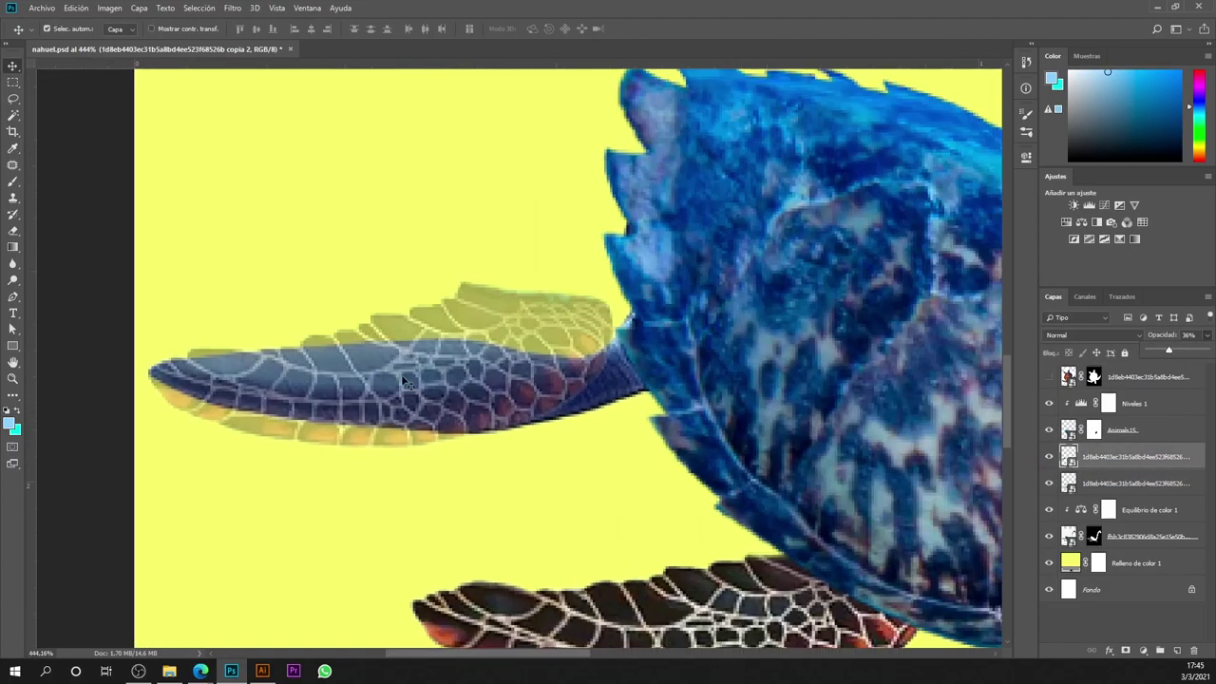
key("ctrl+t")
left_click(428, 28)
mouse_move(408, 399)
left_mouse_down()
mouse_move(458, 448)
mouse_move(475, 366)
mouse_move(643, 352)
left_mouse_up()
key("Return")
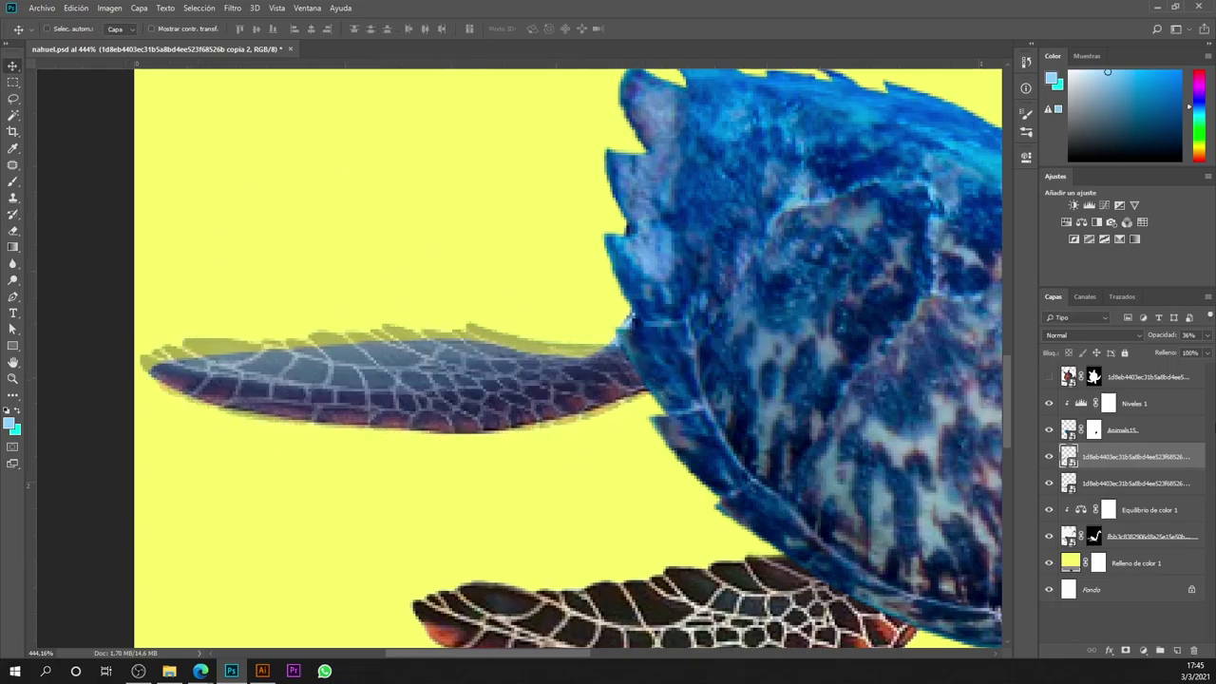
Step: Duplicate the turtle image layer and show the top copy
key("ctrl+0")
scroll(564, 494, "up", 3)
key("ctrl+j")
left_click(1048, 377)
scroll(678, 415, "down", 2)
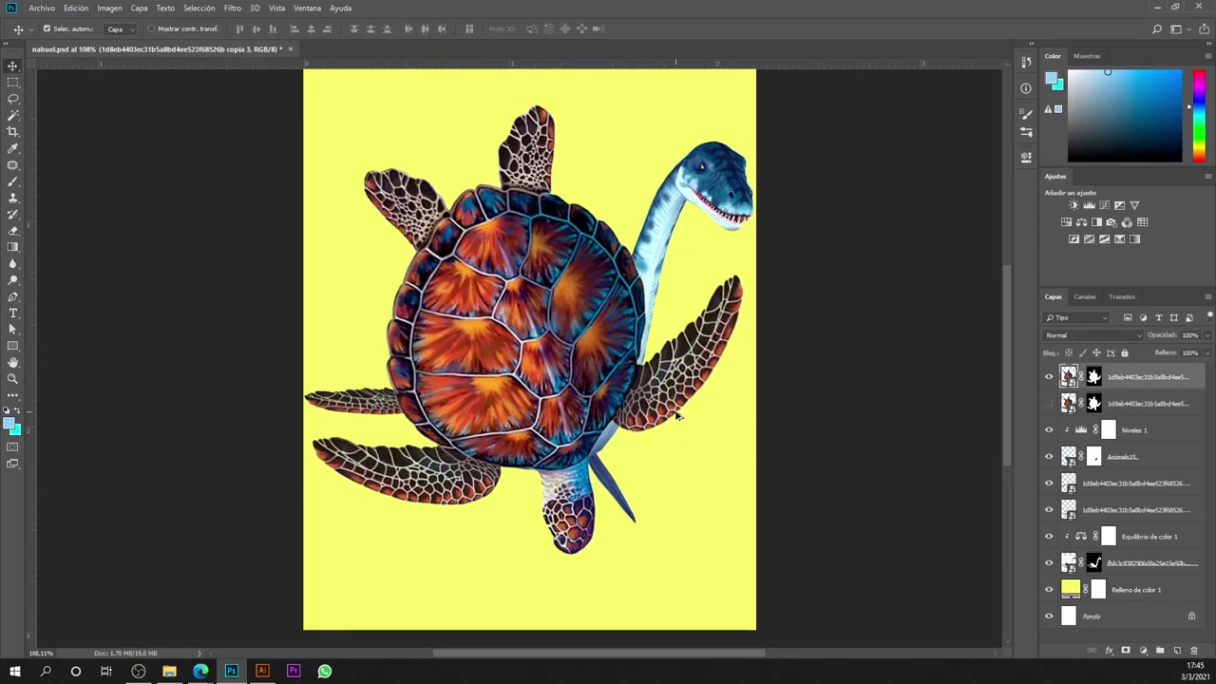
Step: Hide the other turtle copy layer and prepare the new copy's mask
left_click(1049, 404)
key("b")
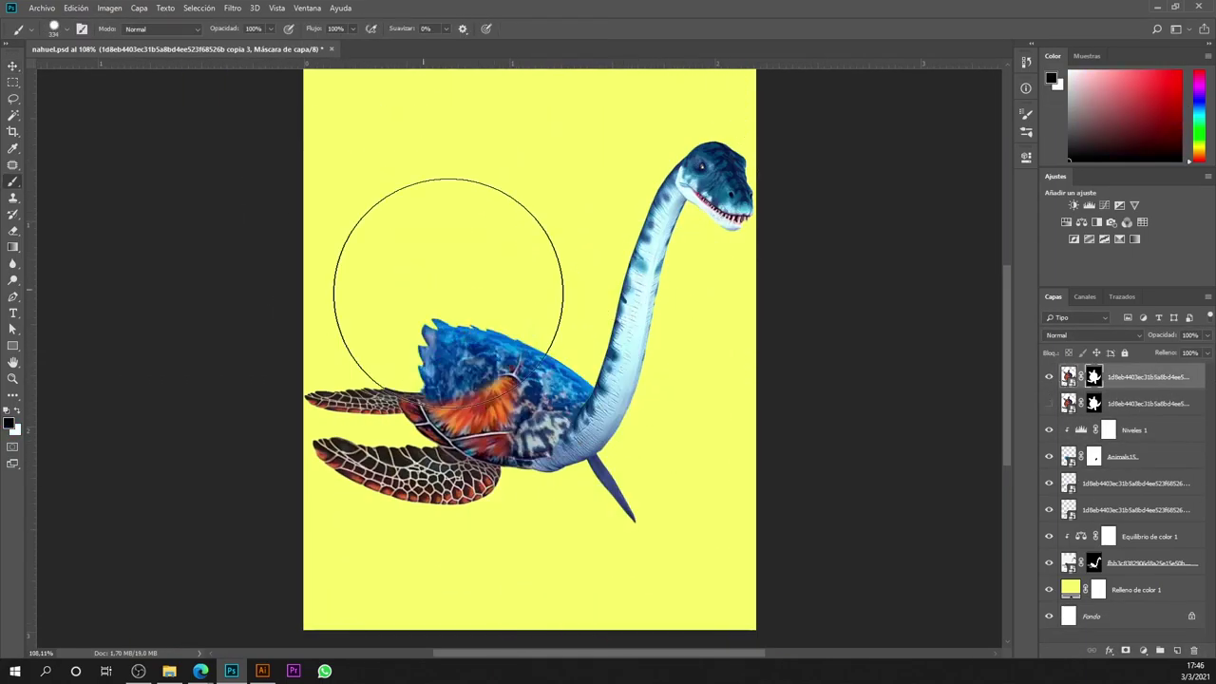
scroll(532, 399, "up", 3)
scroll(802, 558, "down", 2)
key("ctrl+z")
Step: Move the flipper copy right under the body and lower its opacity to 33%
key("ctrl+t")
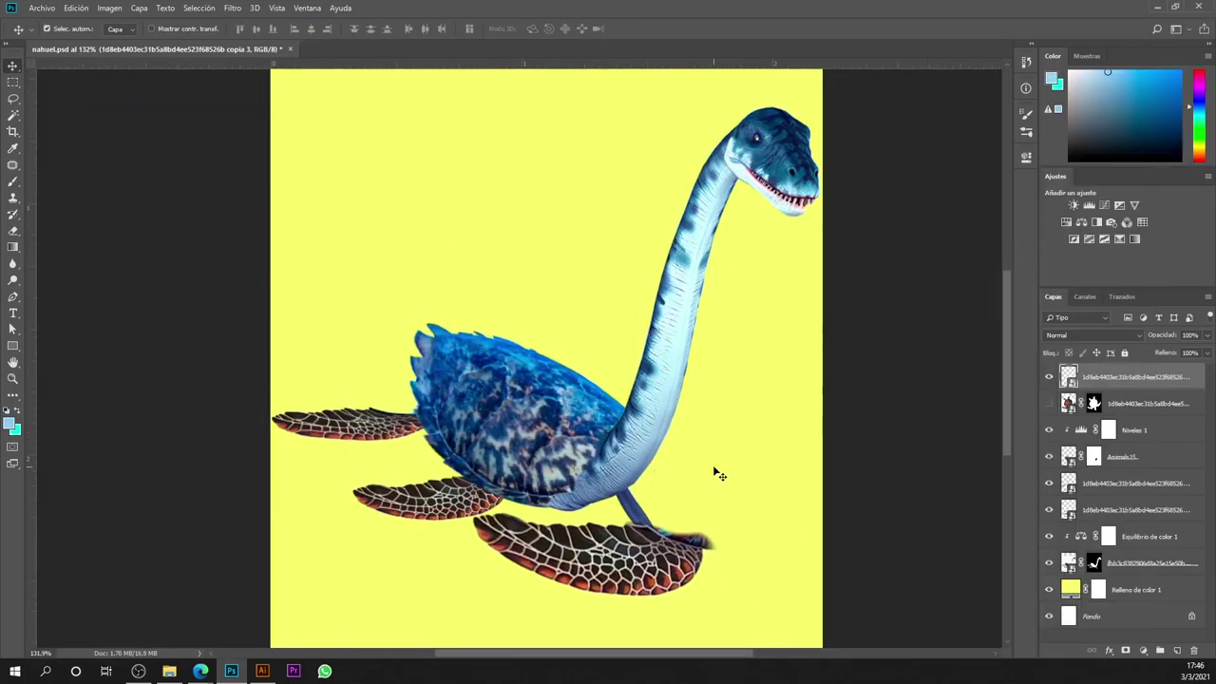
scroll(714, 472, "up", 2)
right_click(619, 380)
left_click(638, 534)
left_click_drag(496, 510, 665, 485)
left_click_drag(1207, 335, 1168, 354)
Step: Warp the flipper copy into a slim, tapered fin with curved lower corners
left_click(427, 28)
scroll(592, 455, "up", 4)
scroll(592, 457, "down", 3)
scroll(624, 352, "down", 2)
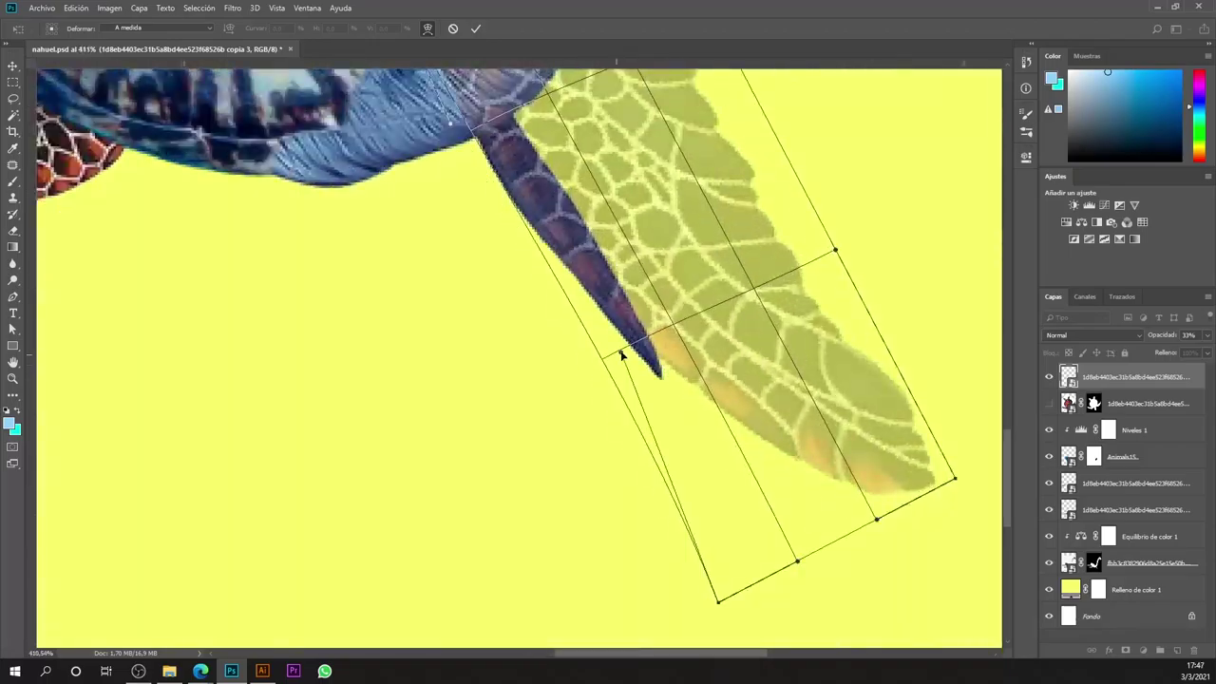
left_click_drag(624, 352, 707, 379)
mouse_move(757, 562)
left_mouse_down()
mouse_move(684, 646)
mouse_move(758, 599)
left_mouse_up()
scroll(684, 627, "down", 2)
scroll(668, 340, "up", 1)
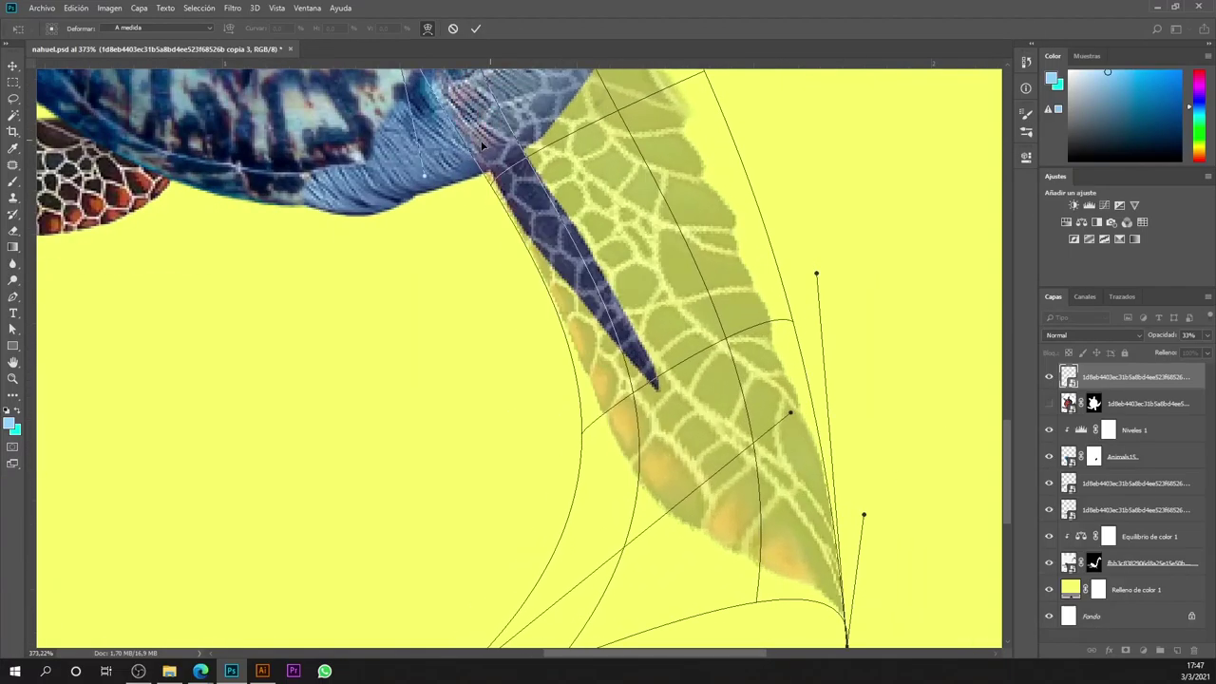
left_click_drag(864, 510, 989, 562)
mouse_move(574, 380)
left_mouse_down()
mouse_move(564, 367)
mouse_move(711, 462)
left_mouse_up()
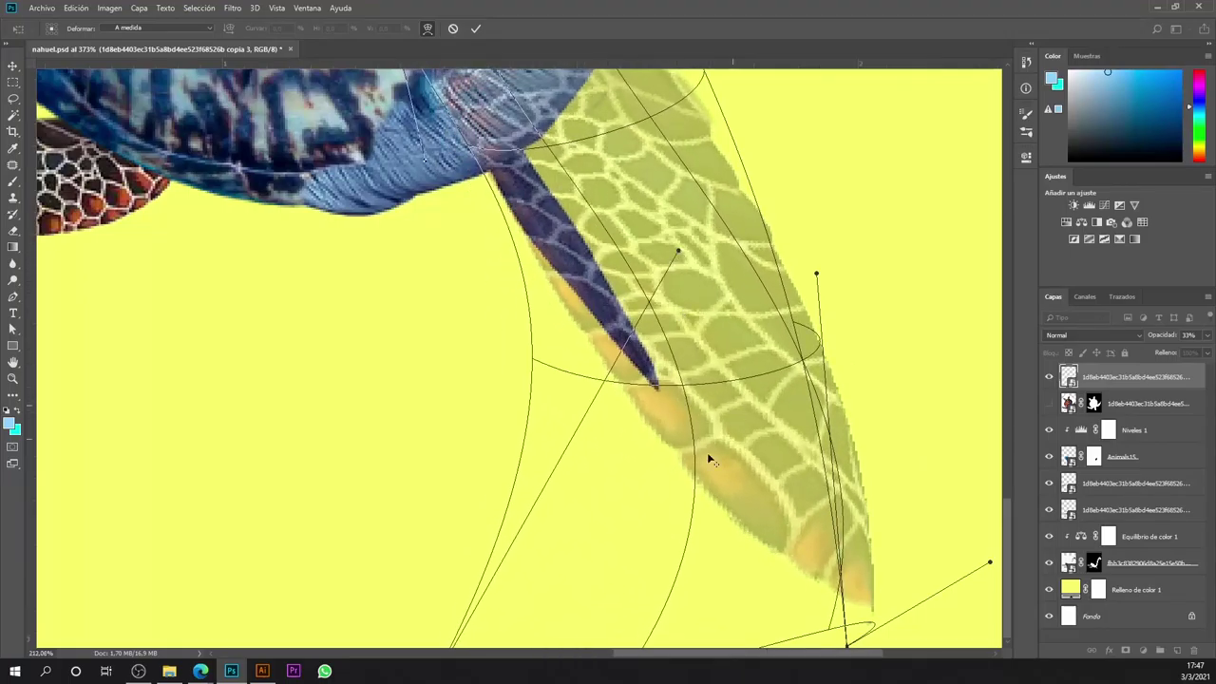
scroll(687, 333, "up", 1)
scroll(482, 254, "up", 1)
scroll(731, 466, "down", 2)
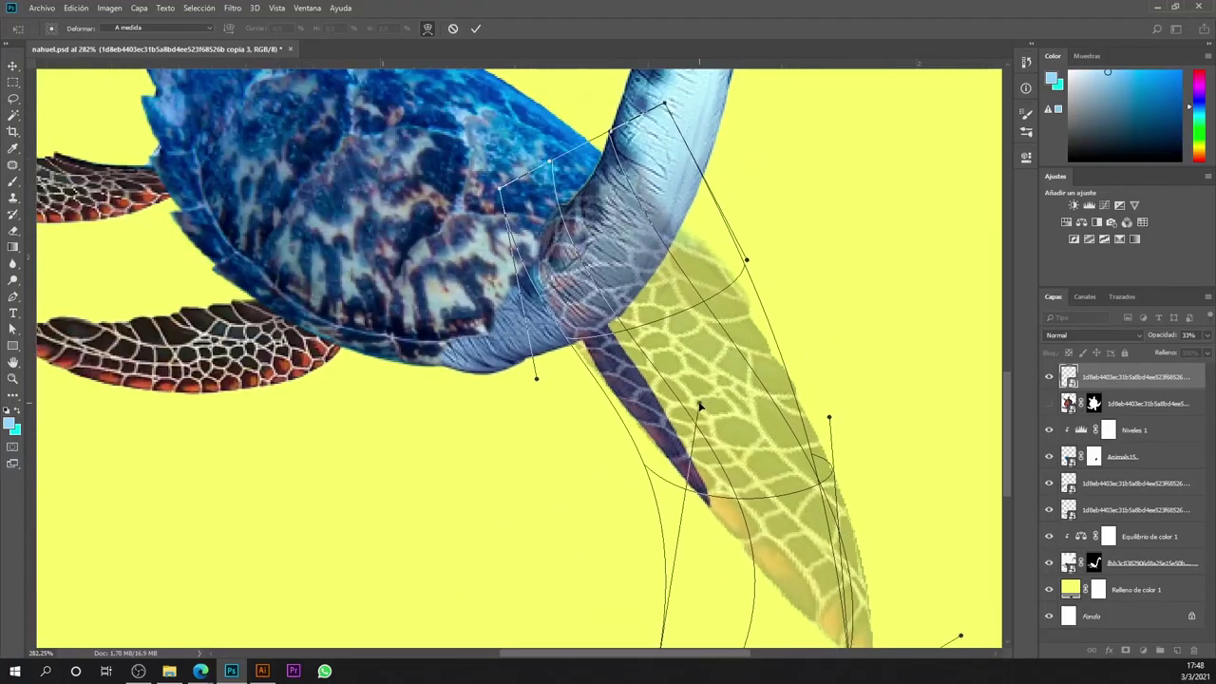
mouse_move(697, 452)
left_mouse_down()
mouse_move(733, 434)
mouse_move(766, 290)
mouse_move(720, 609)
mouse_move(455, 460)
left_mouse_up()
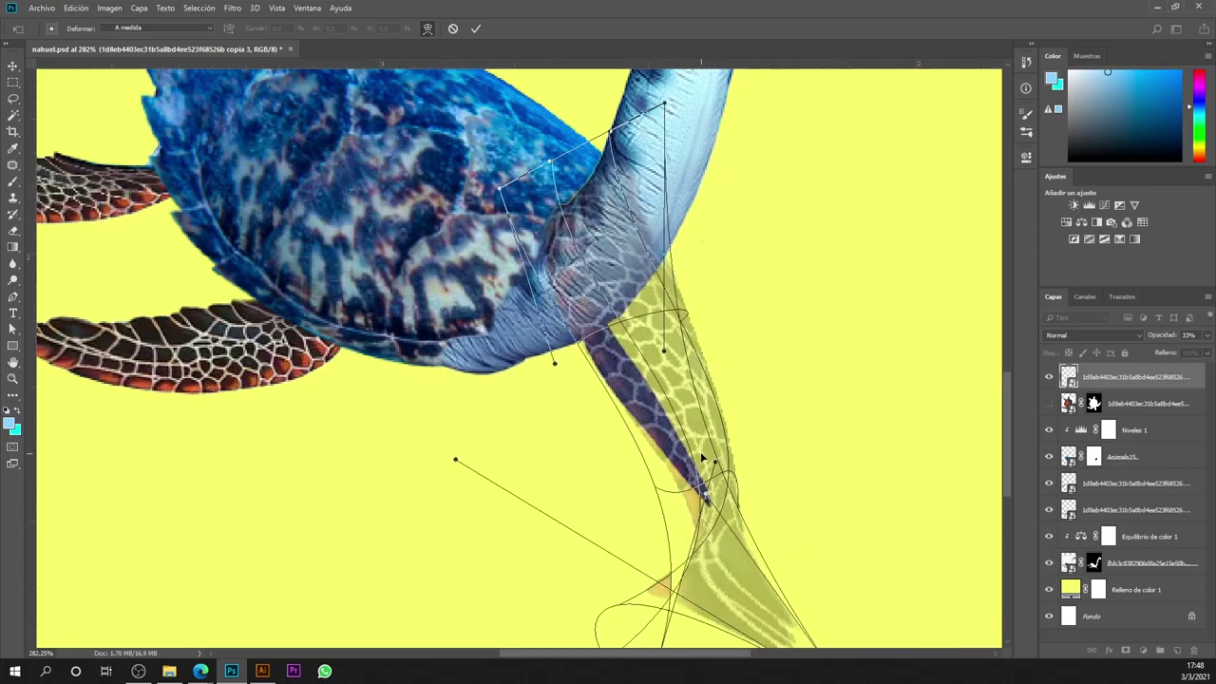
Step: Commit the warp, restore 100% opacity, and mask out the flipper outside the selection
key("Return")
key("0")
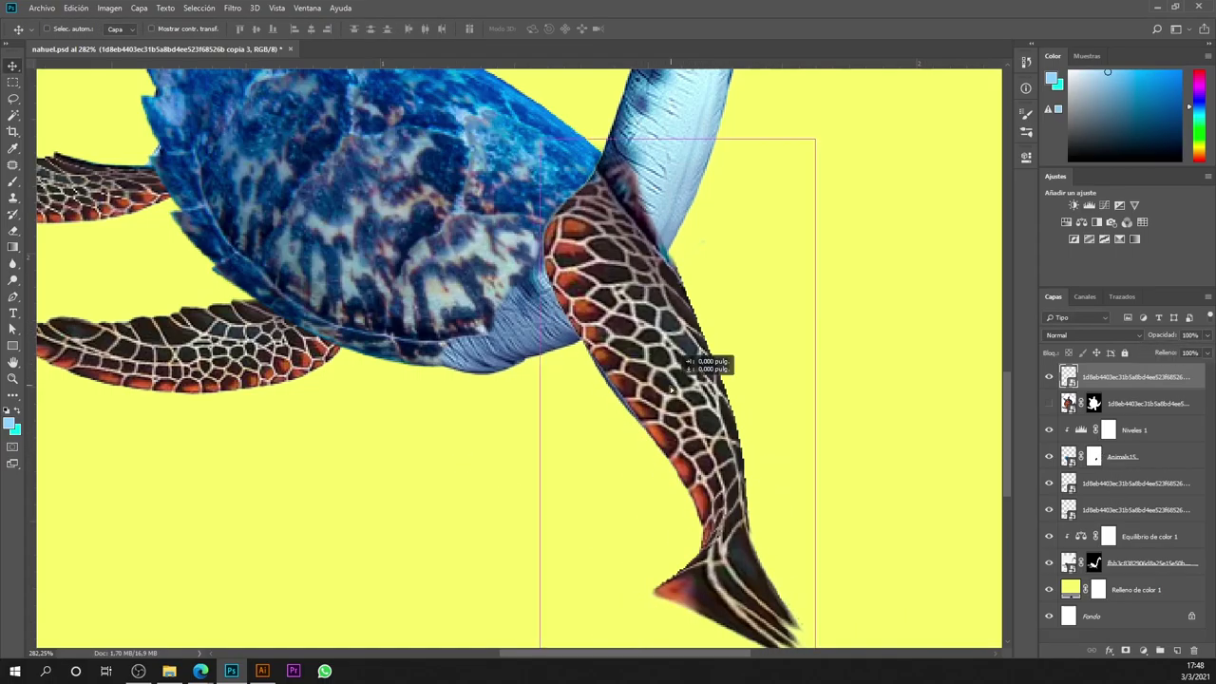
left_click(1125, 650)
key("b")
scroll(634, 270, "up", 1, "alt")
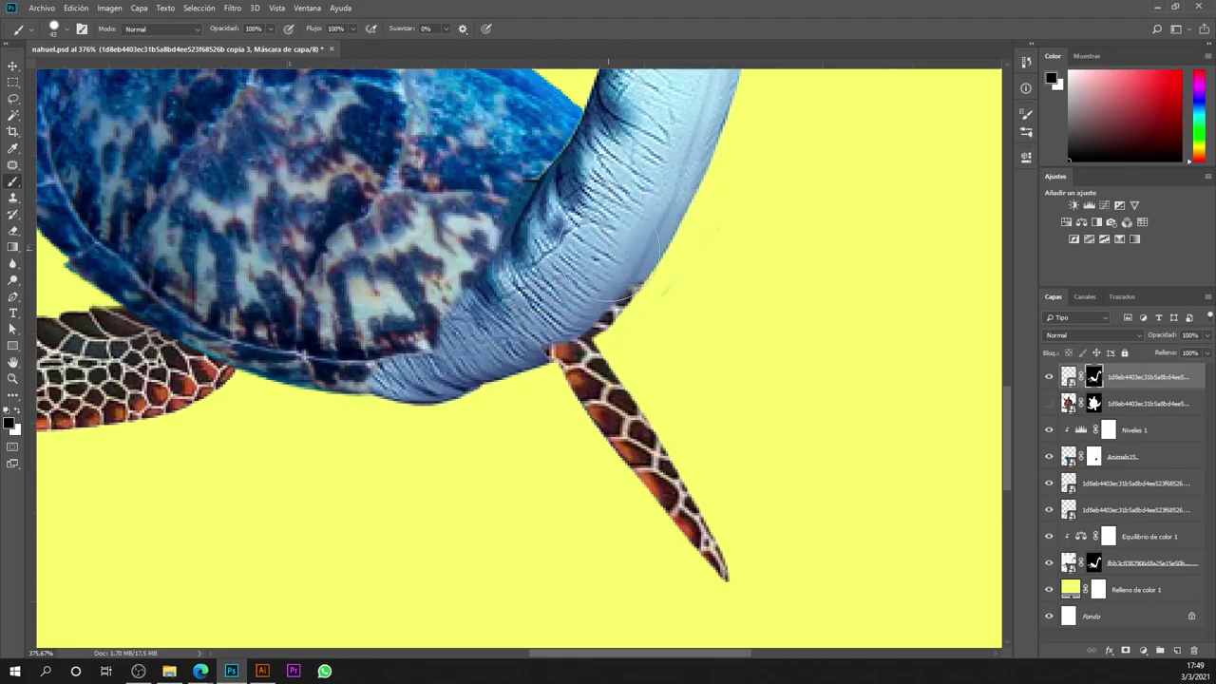
Step: Bend the flipper copy to follow the body and commit the transformation
key("ctrl+0")
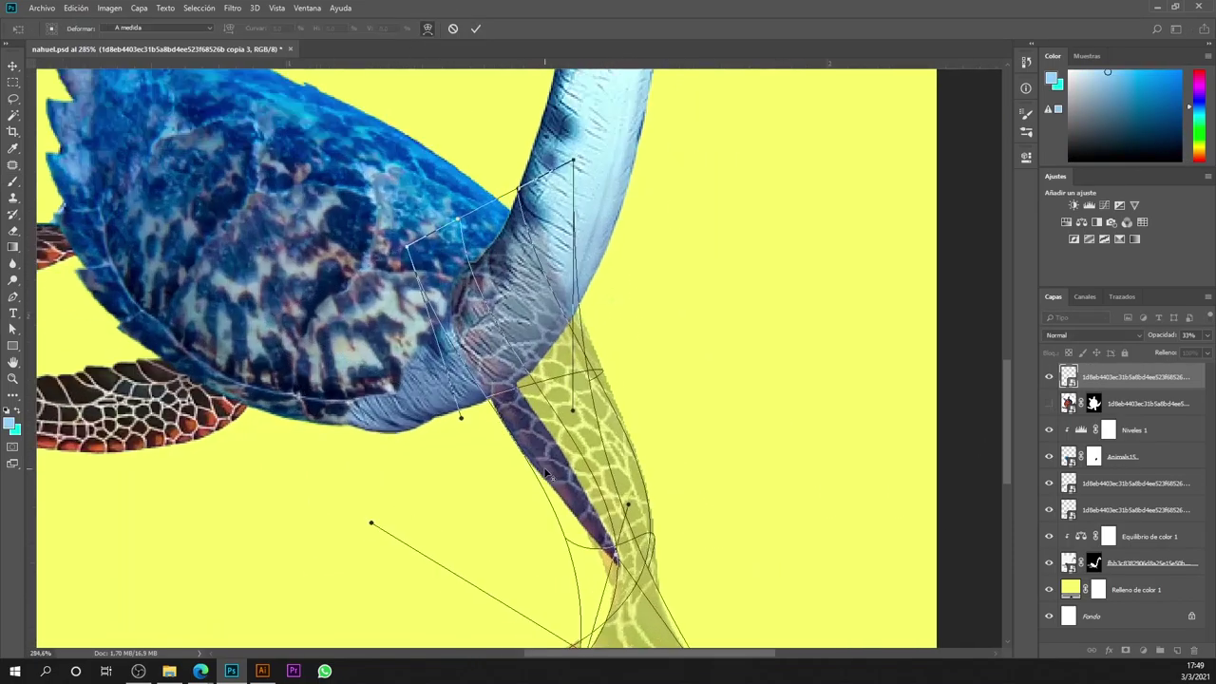
left_click_drag(546, 472, 562, 418)
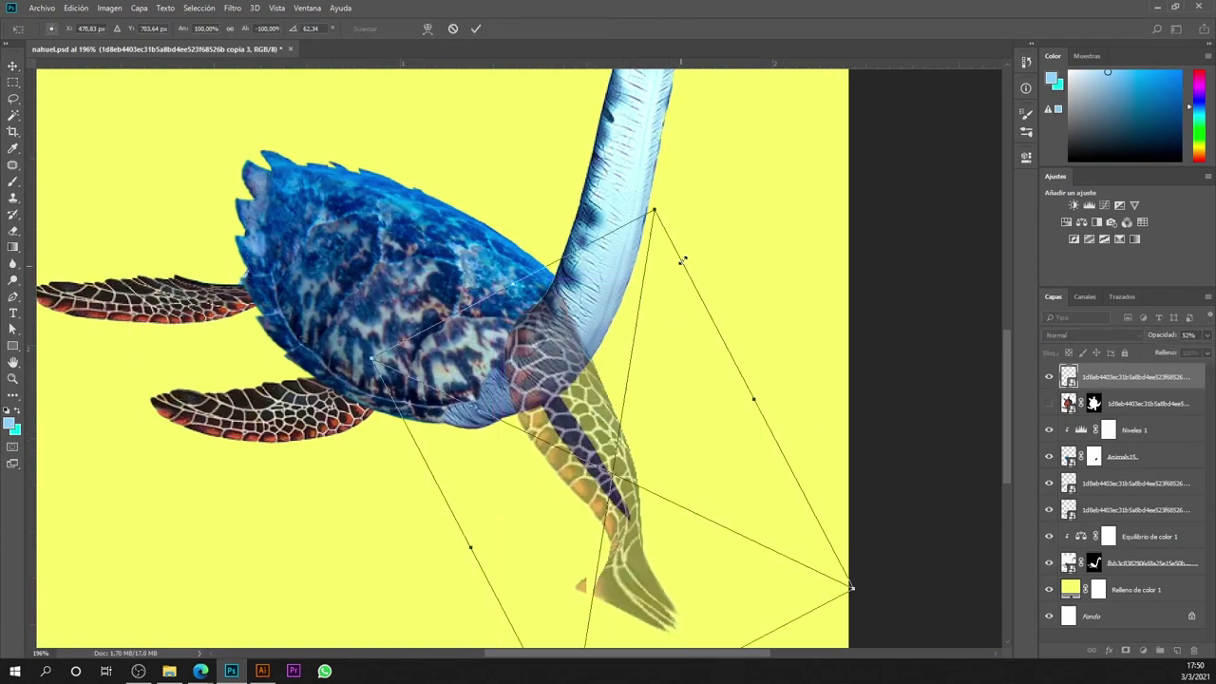
left_click_drag(684, 258, 703, 249)
key("Return")
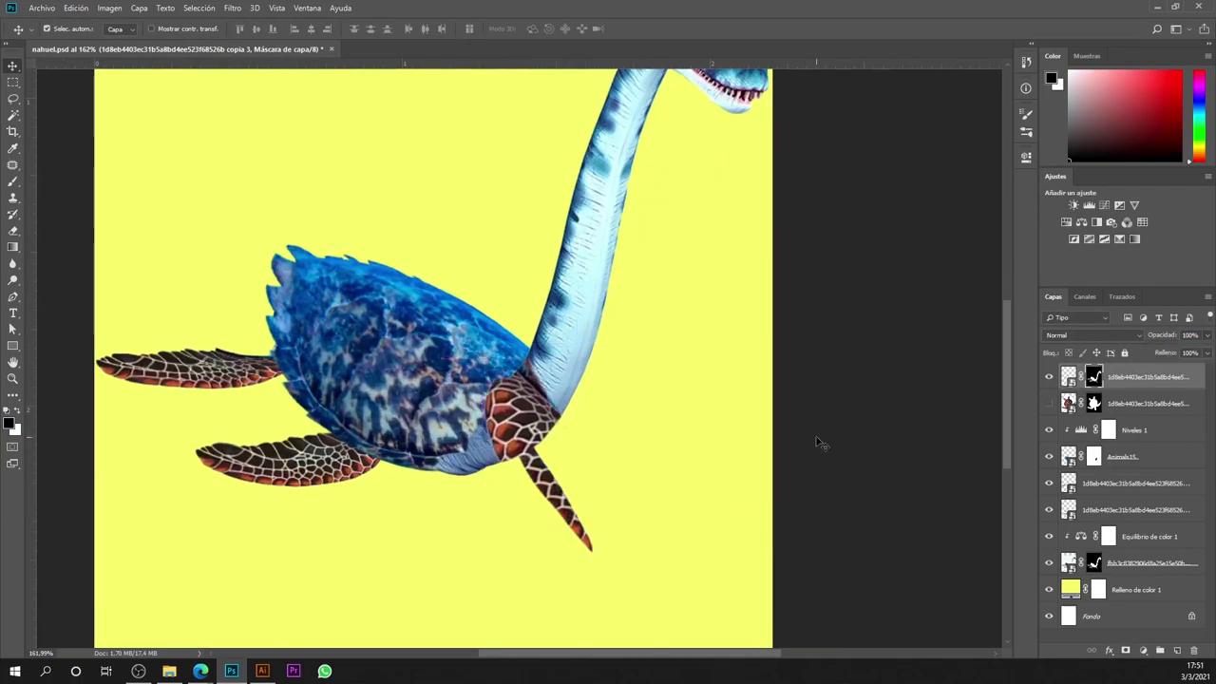
Step: Apply the flipper's layer mask and move the layer below the other flippers
right_click(1094, 377)
left_click(1086, 345)
left_click_drag(1139, 377, 1140, 518)
Step: Reposition, steepen and horizontally flip the flipper beneath the body
key("ctrl+t")
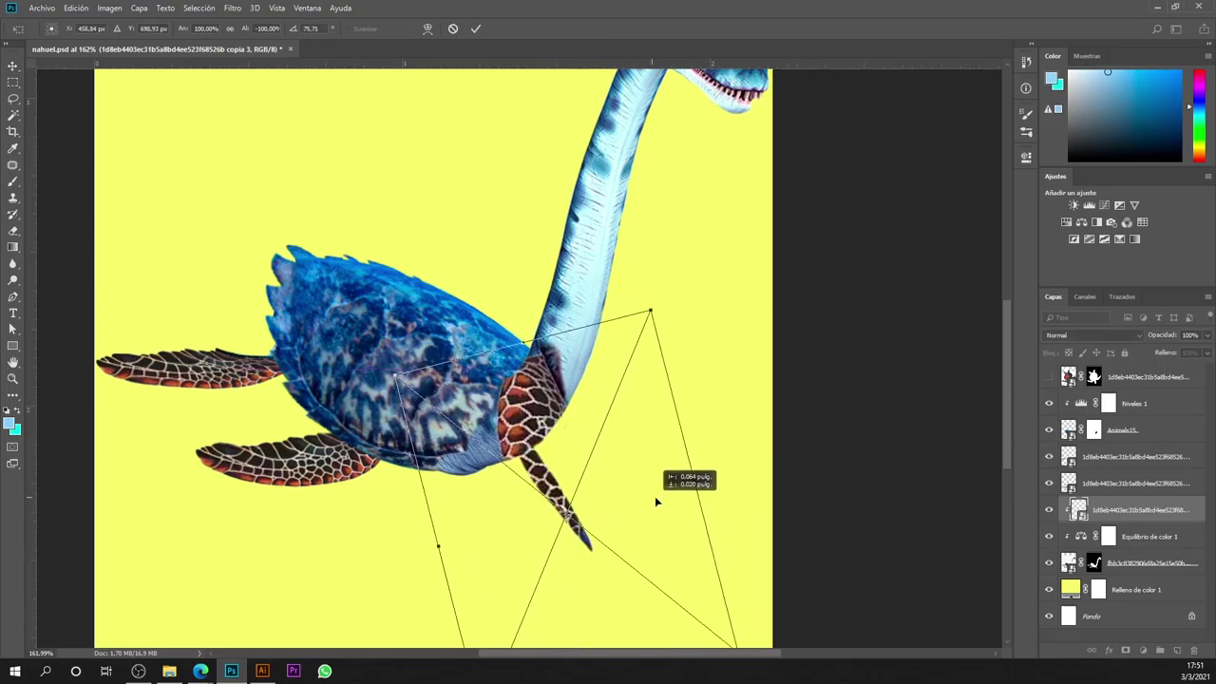
left_click_drag(654, 502, 629, 465)
left_click_drag(686, 344, 665, 326)
right_click(672, 482)
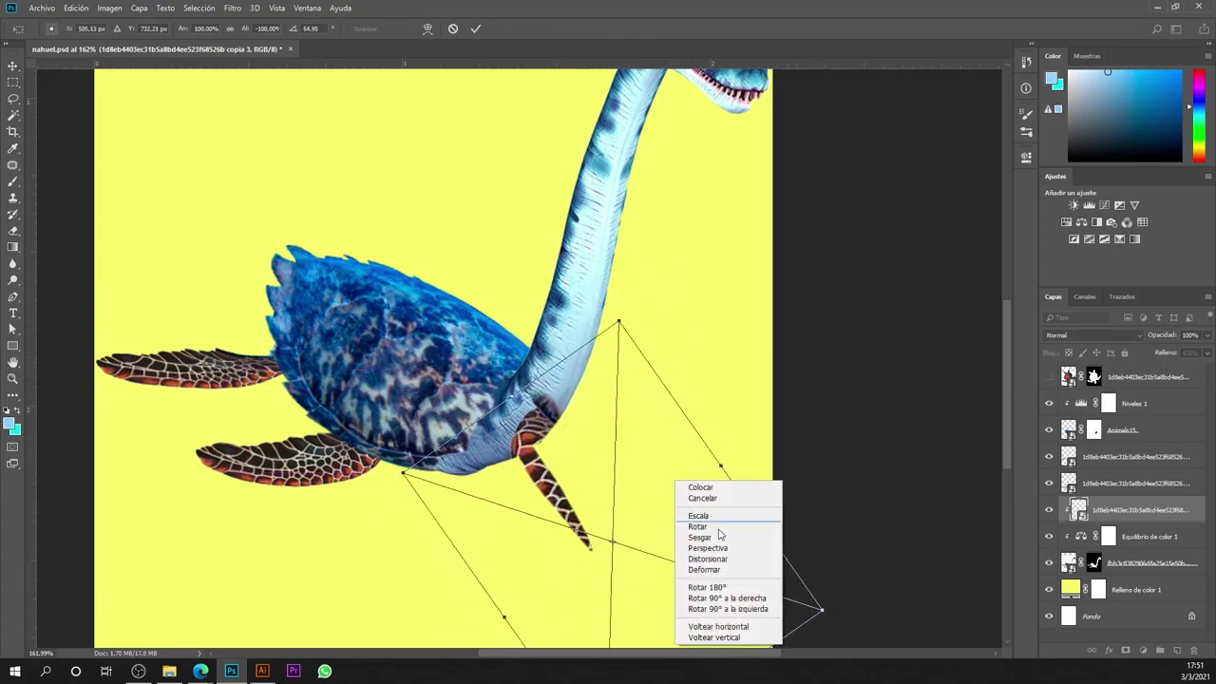
left_click(719, 640)
left_click_drag(504, 231, 682, 534)
key("Return")
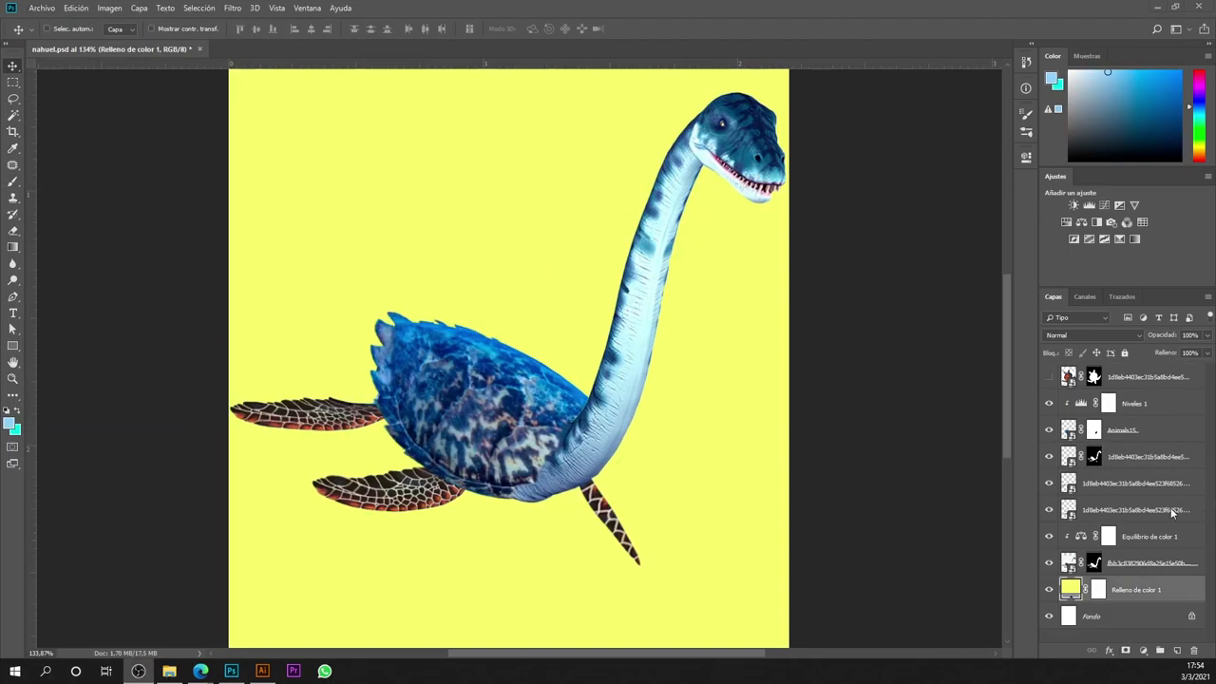
Step: Rotate the back flipper and warp it to curve under the body
left_click(1147, 485)
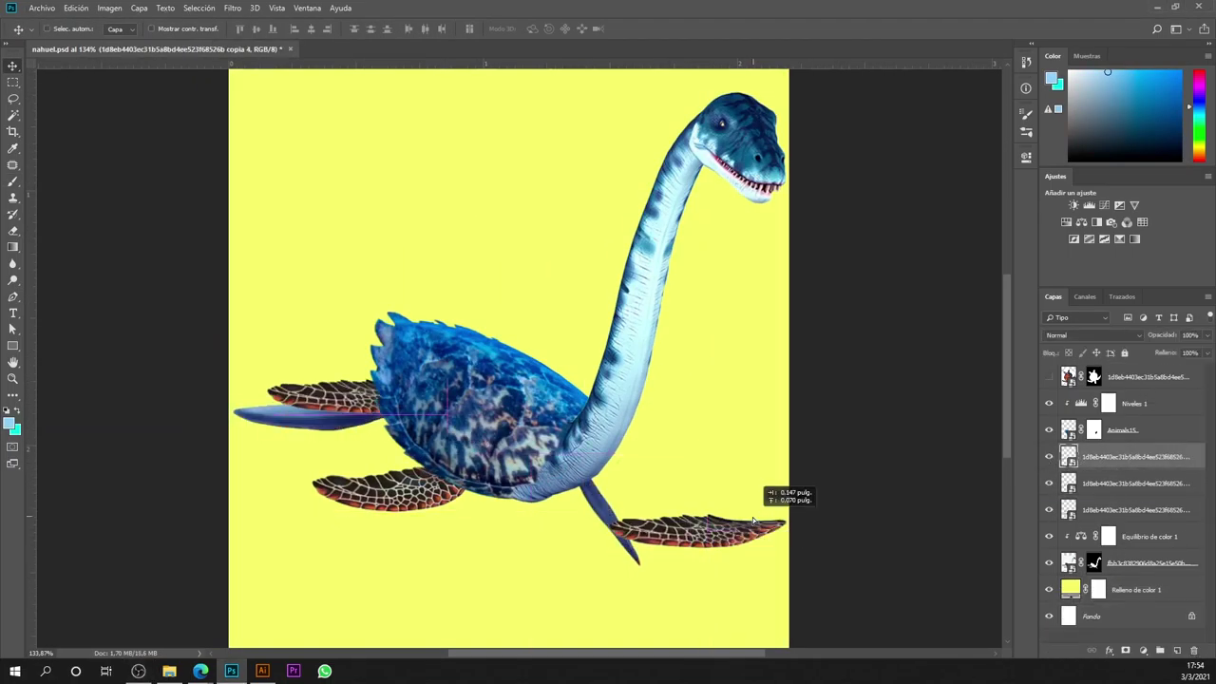
key("ctrl+t")
left_click_drag(760, 513, 737, 445)
left_click(427, 28)
scroll(569, 561, "up", 5)
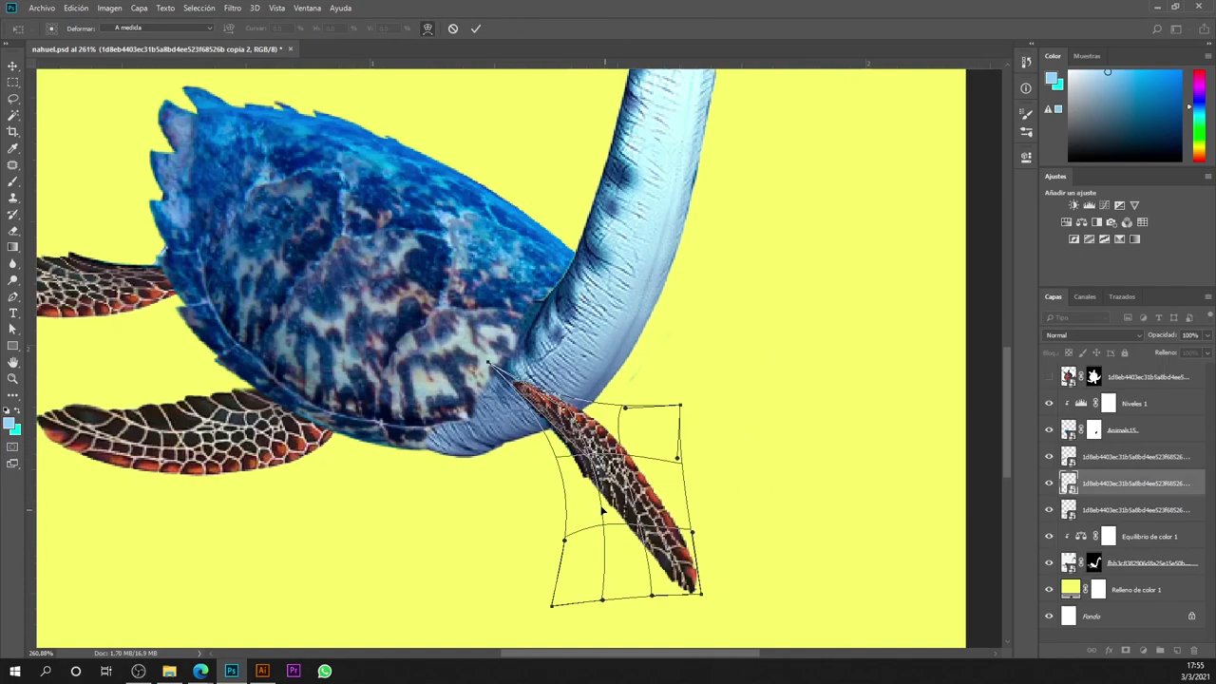
left_click_drag(655, 378, 659, 391)
key("Return")
scroll(798, 539, "down", 3)
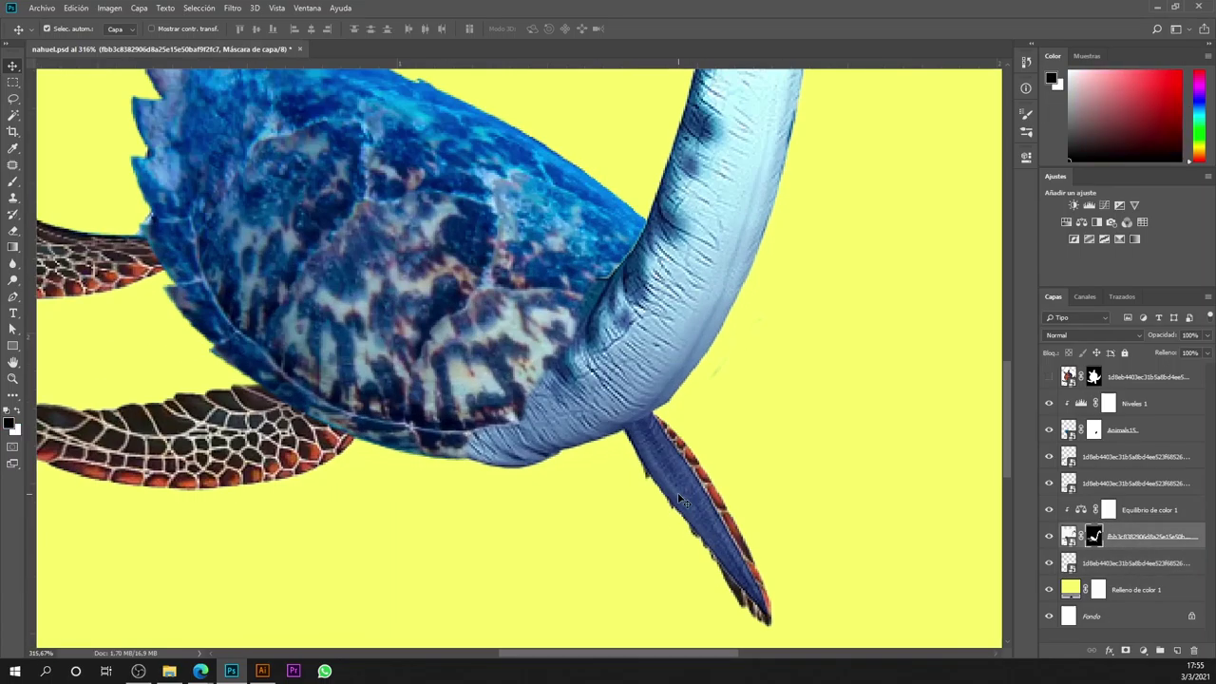
scroll(691, 480, "up", 4)
scroll(751, 439, "down", 6)
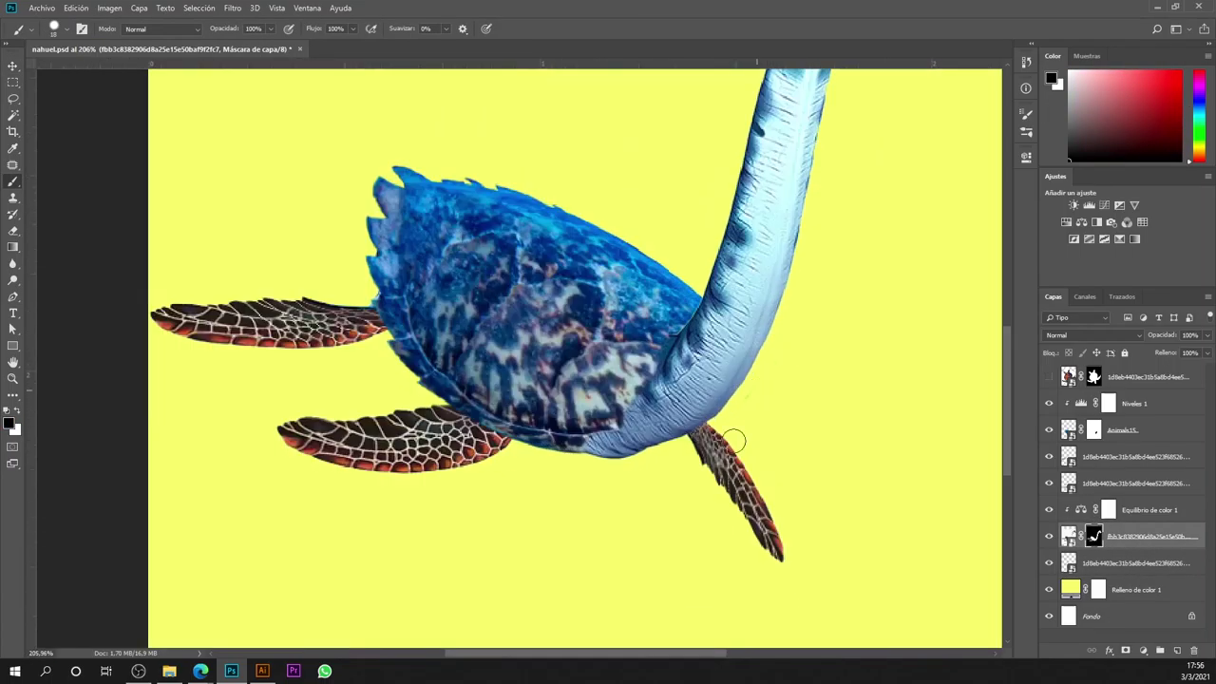
Step: Put the flipper layers beneath the masked layer, group them as 'aletas', and add Color Balance
left_click_drag(1130, 482, 1131, 517)
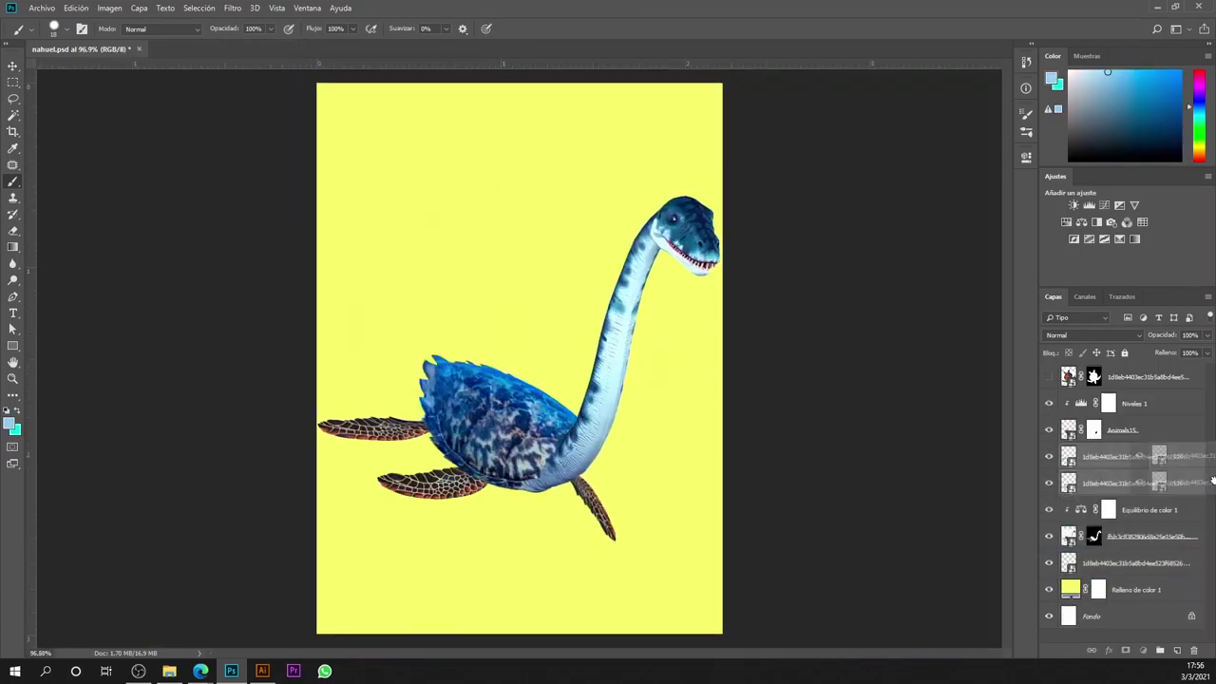
left_click_drag(1214, 480, 1130, 549)
left_click(1094, 482)
scroll(412, 564, "up", 5)
scroll(408, 428, "up", 3)
scroll(404, 285, "up", 3)
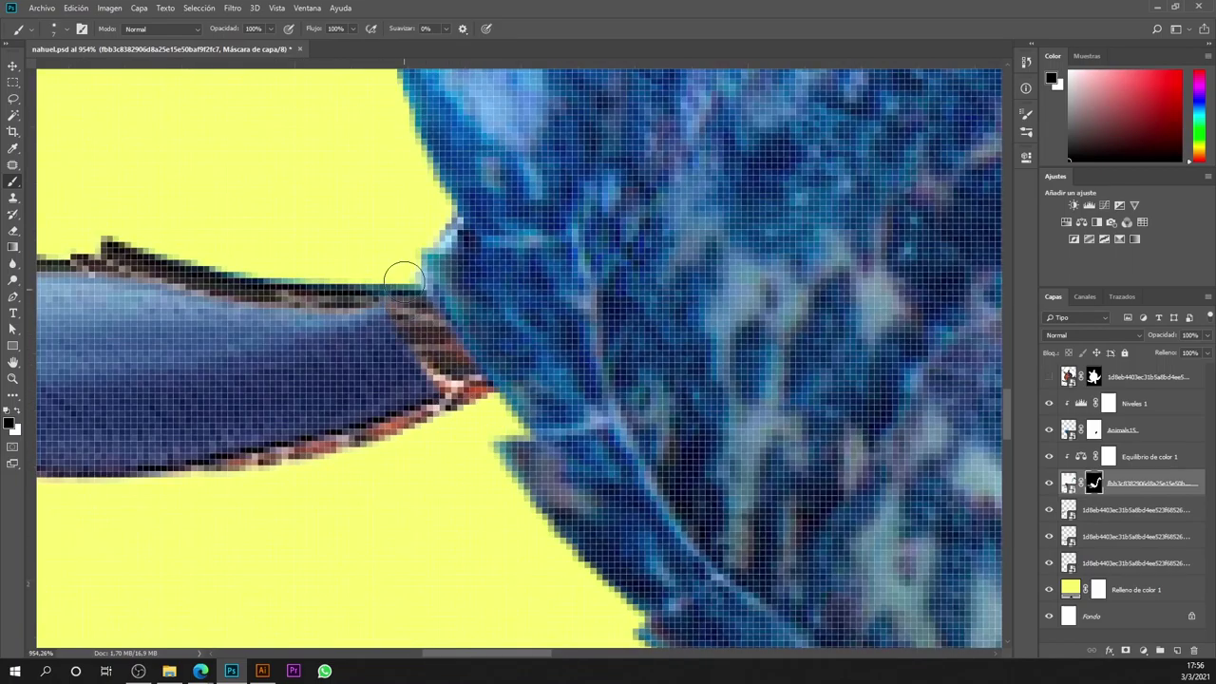
scroll(348, 222, "down", 3)
scroll(317, 331, "down", 2)
scroll(551, 454, "down", 1)
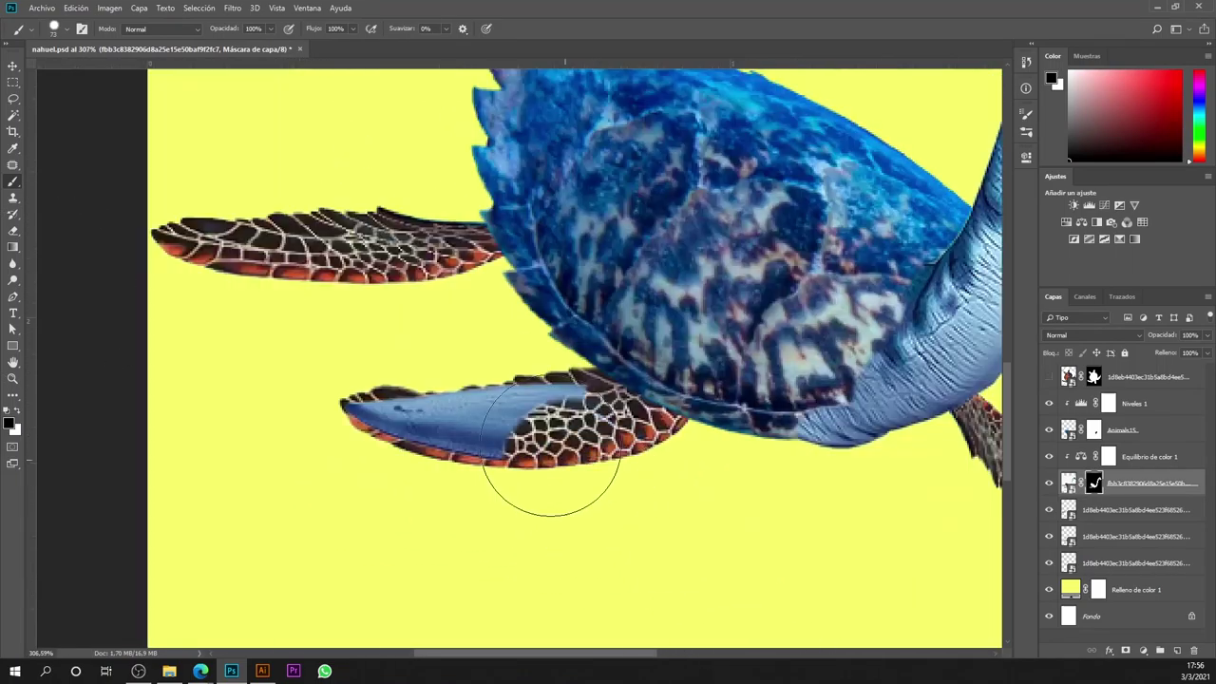
scroll(551, 466, "down", 2)
key("ctrl+g")
left_click(1080, 222)
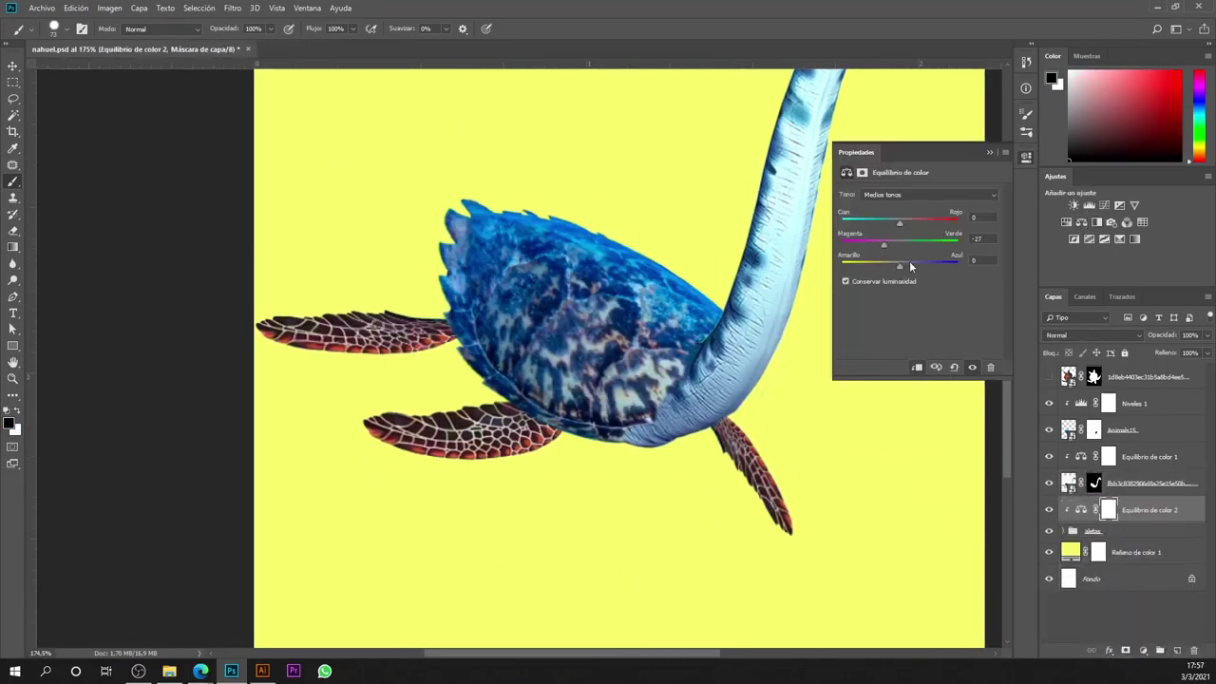
Step: Close the colour balance settings and add a brown #934f1d Solid Color fill layer
left_click(996, 153)
scroll(608, 379, "down", 2)
scroll(608, 380, "up", 1)
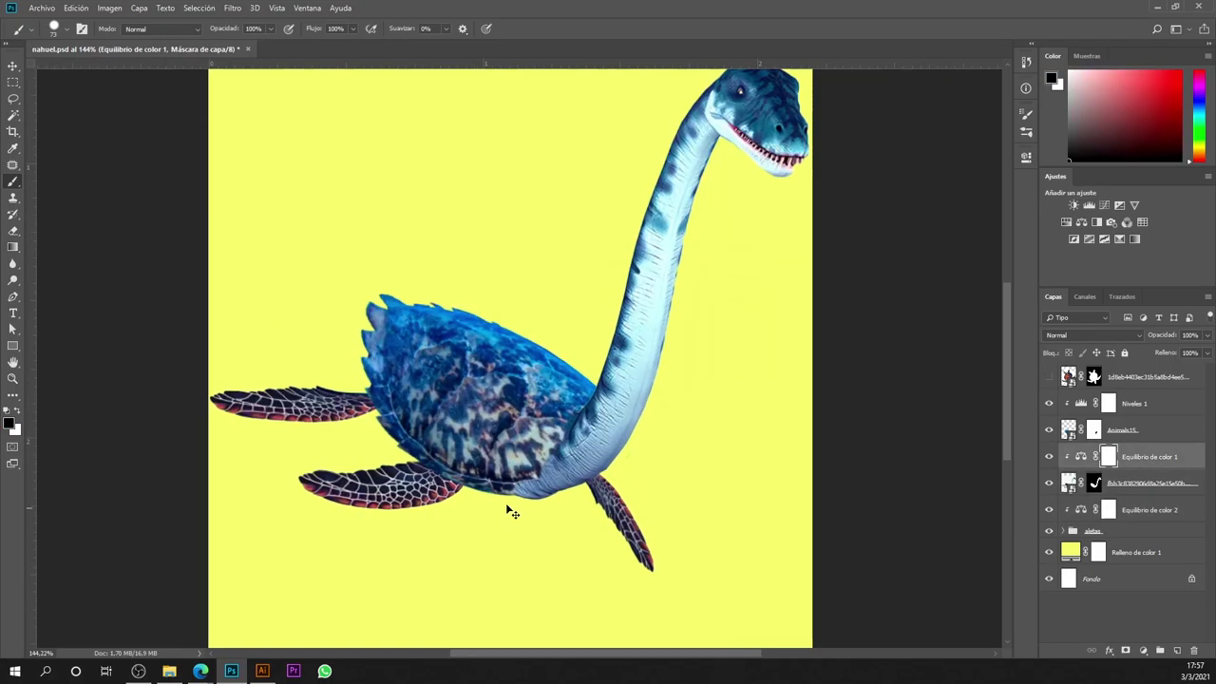
left_click(1142, 650)
left_click(1151, 434)
left_click(884, 346)
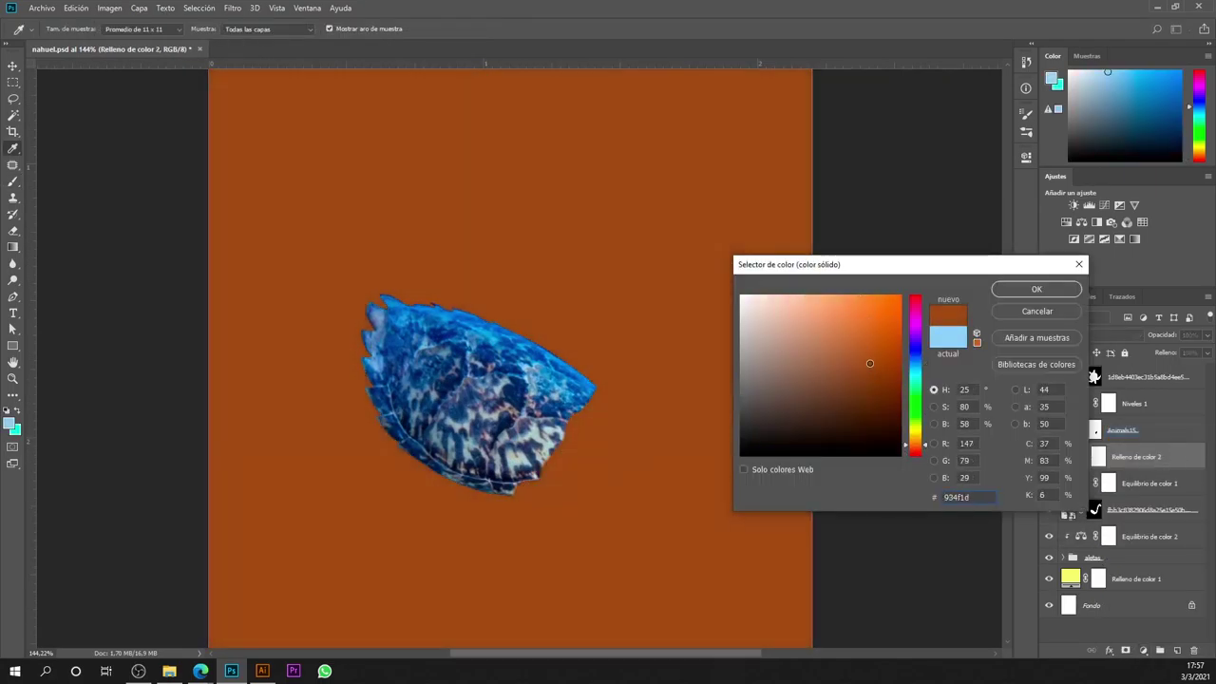
left_click(1033, 285)
Step: Move the brown fill above Niveles 1, clip it to the shell, and cycle through blend modes
left_click_drag(1169, 412, 1169, 414)
left_click(1170, 416, "alt")
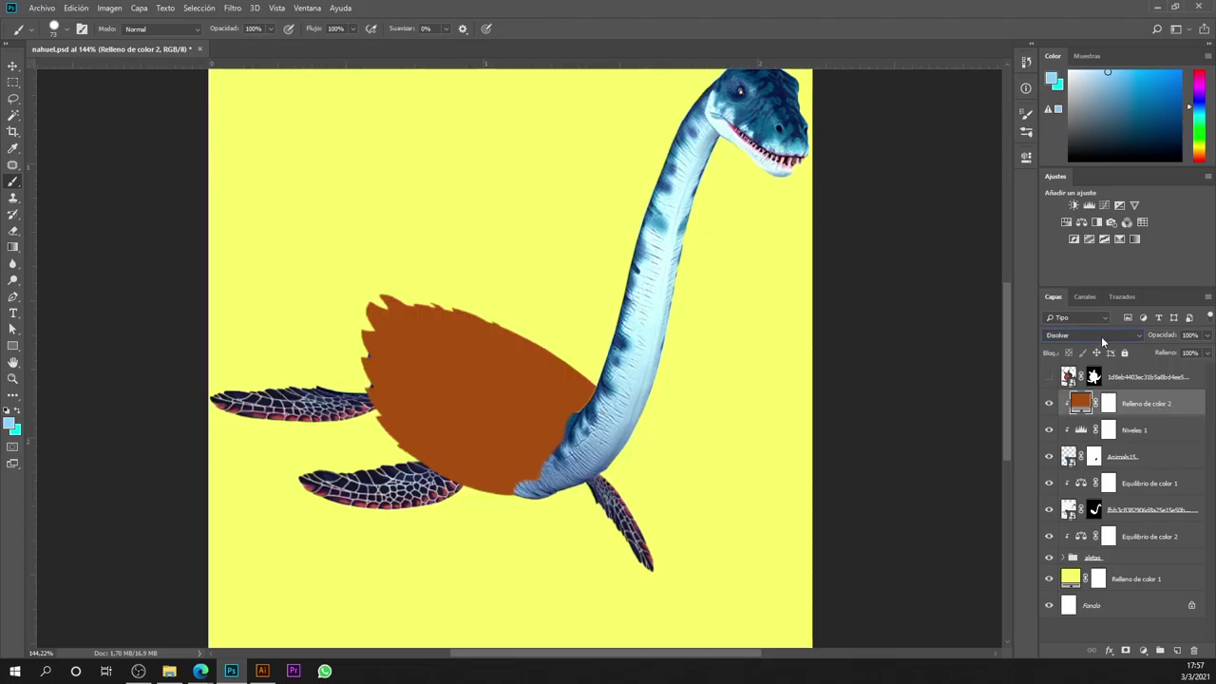
scroll(1102, 338, "down", 4)
scroll(1102, 338, "down", 5)
key("Down")
key("Down")
key("Down")
key("Down")
key("Down")
key("Down")
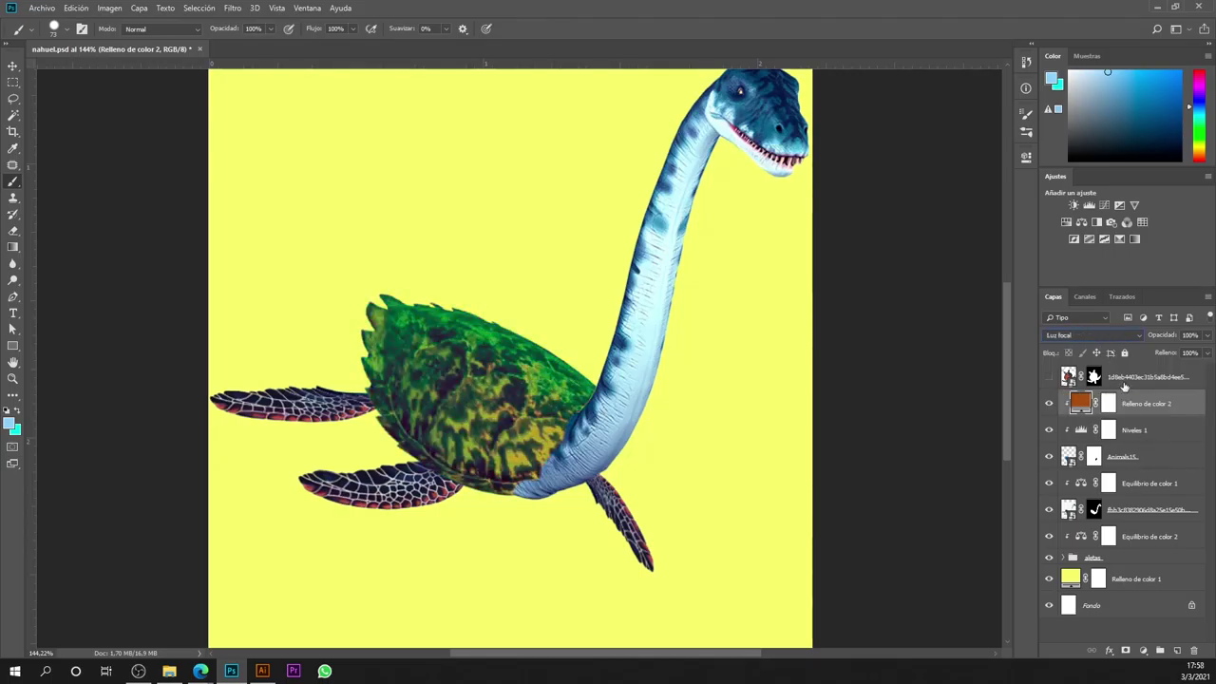
key("Down")
key("Down")
key("Down")
key("Down")
key("Down")
key("Up")
key("Up")
key("Up")
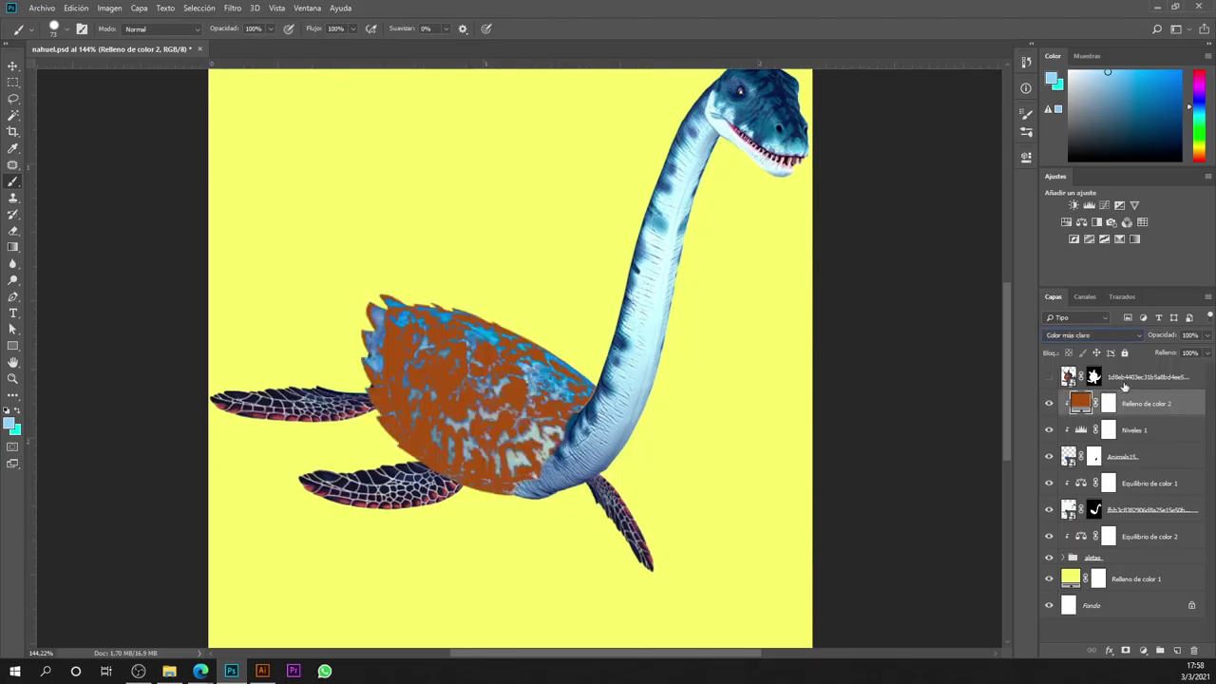
key("Up")
key("Up")
Step: Adjust the brown fill's Blending Options so the blue pattern shows through, then select Equilibrio de color 2
double_click(1178, 404)
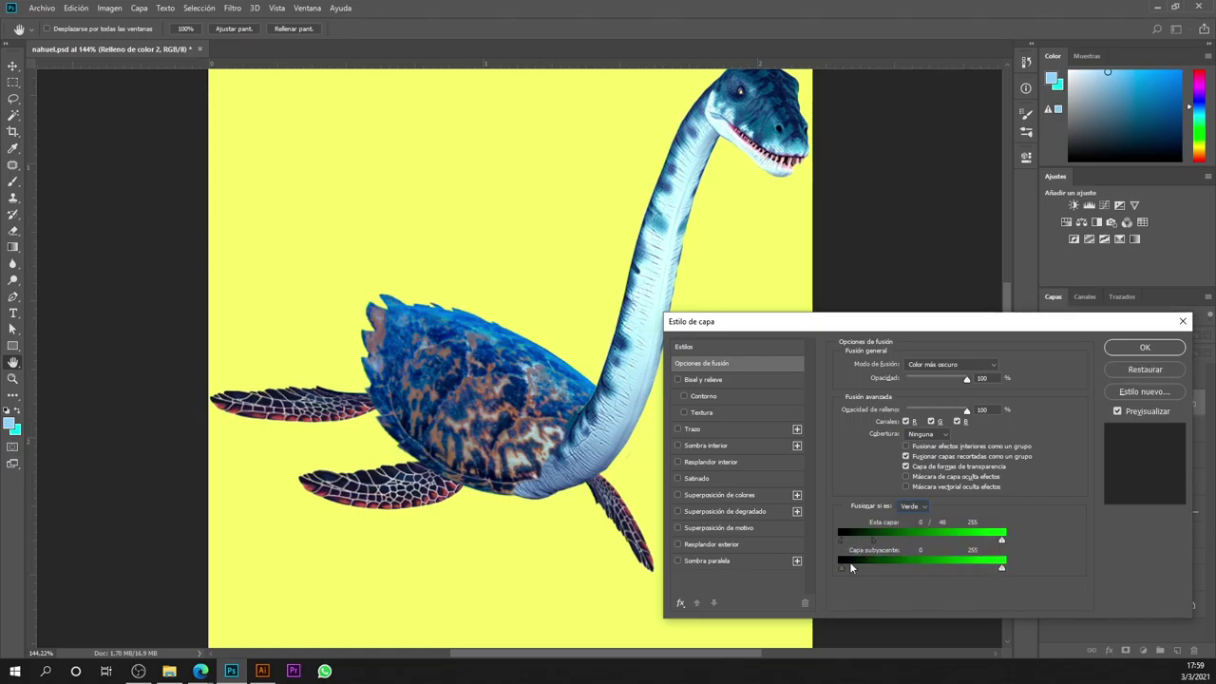
key("Return")
scroll(681, 415, "down", 2)
left_click(1076, 536)
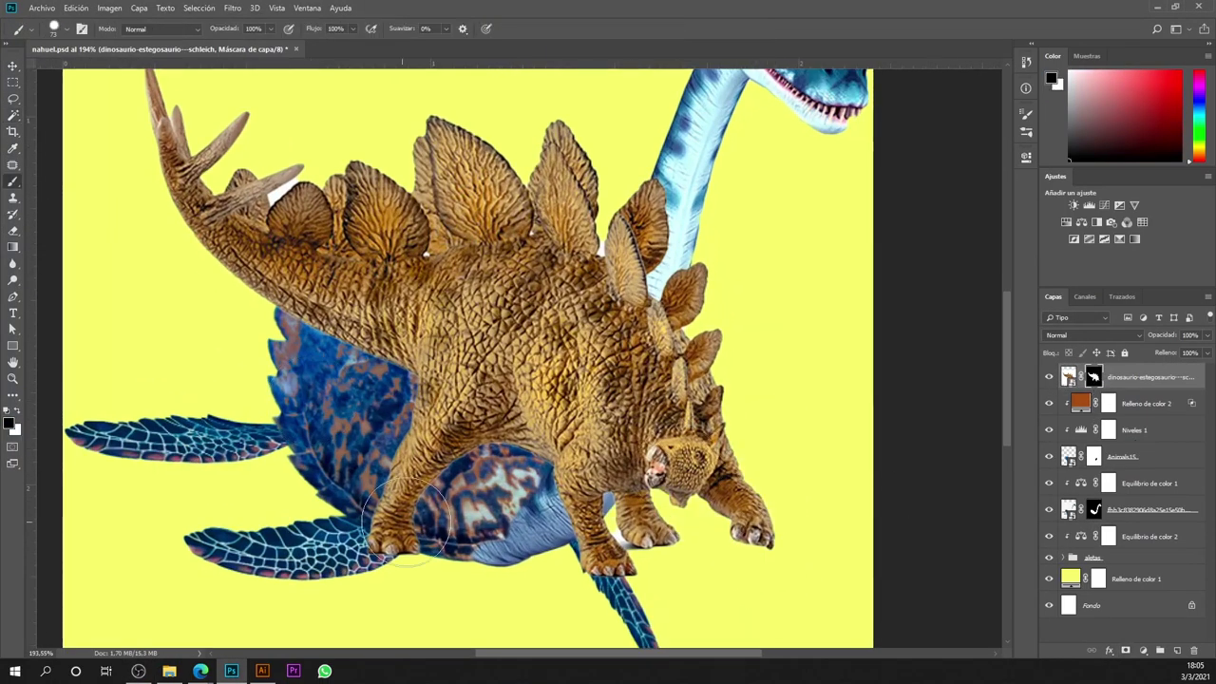
Step: Paint black on the stegosaurus mask to remove its body, leaving only the back plates
left_click_drag(404, 518, 408, 272)
scroll(326, 298, "up", 3)
scroll(455, 272, "up", 5)
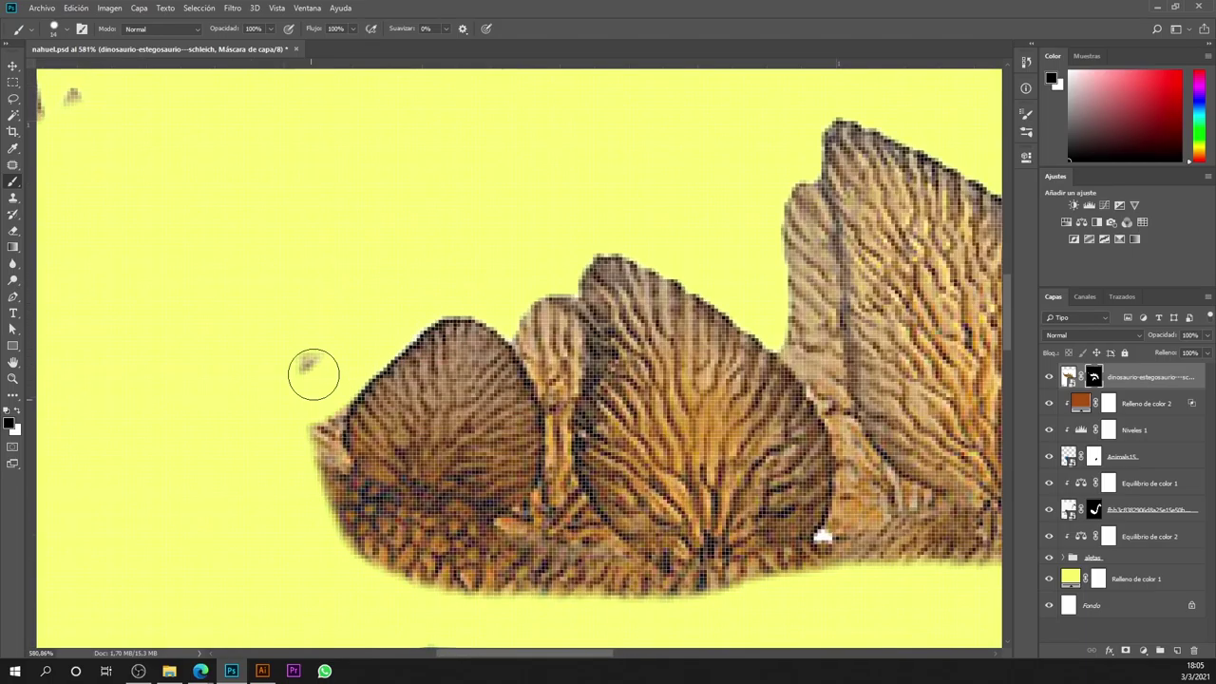
scroll(307, 465, "down", 5)
scroll(437, 380, "up", 5)
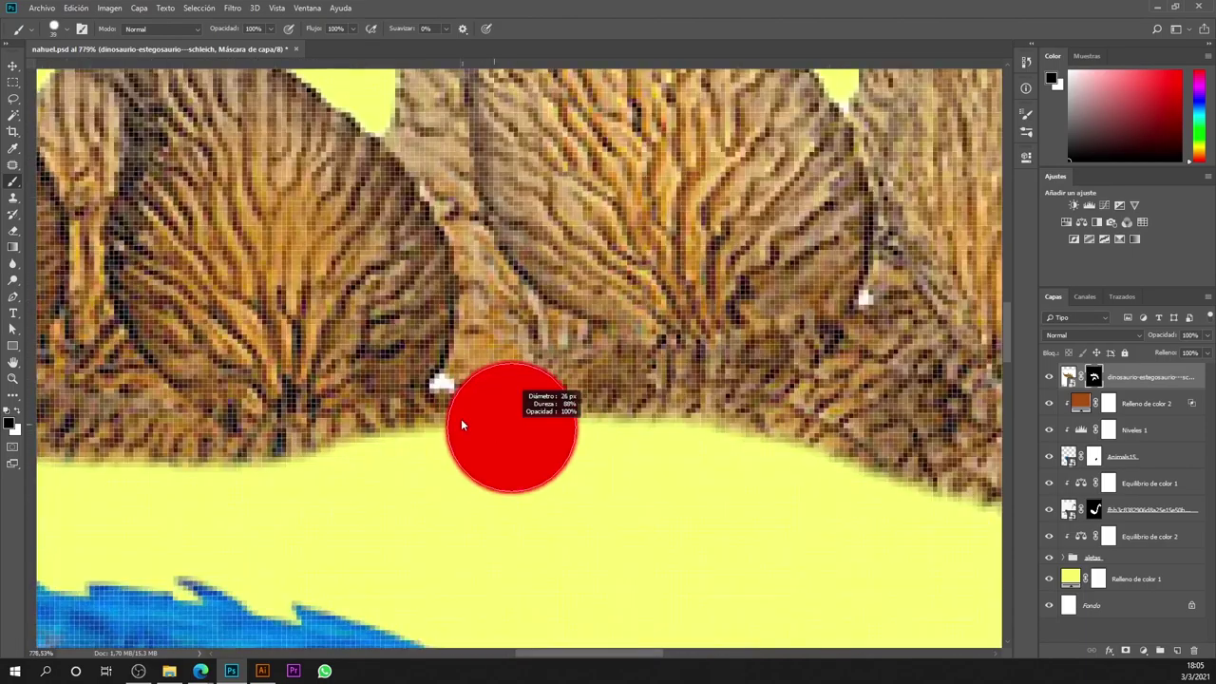
scroll(432, 371, "up", 2)
scroll(549, 344, "up", 2)
scroll(549, 344, "down", 5)
scroll(527, 466, "up", 5)
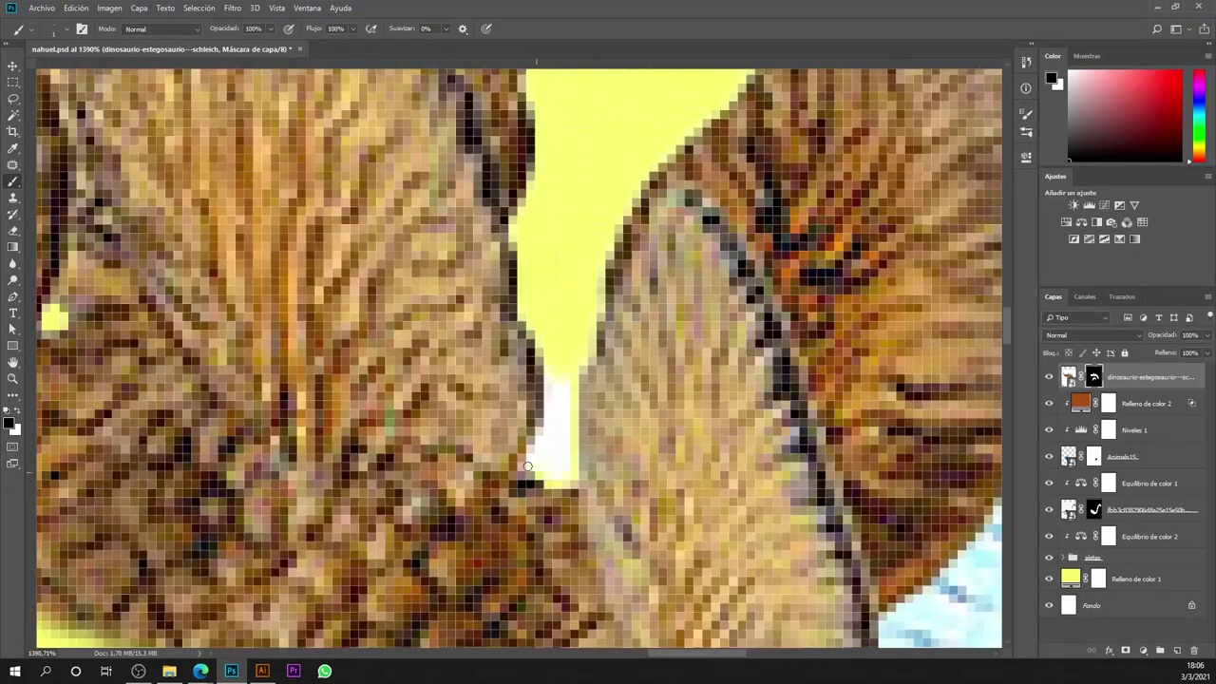
scroll(549, 434, "down", 5)
scroll(410, 288, "up", 5)
scroll(456, 397, "down", 5)
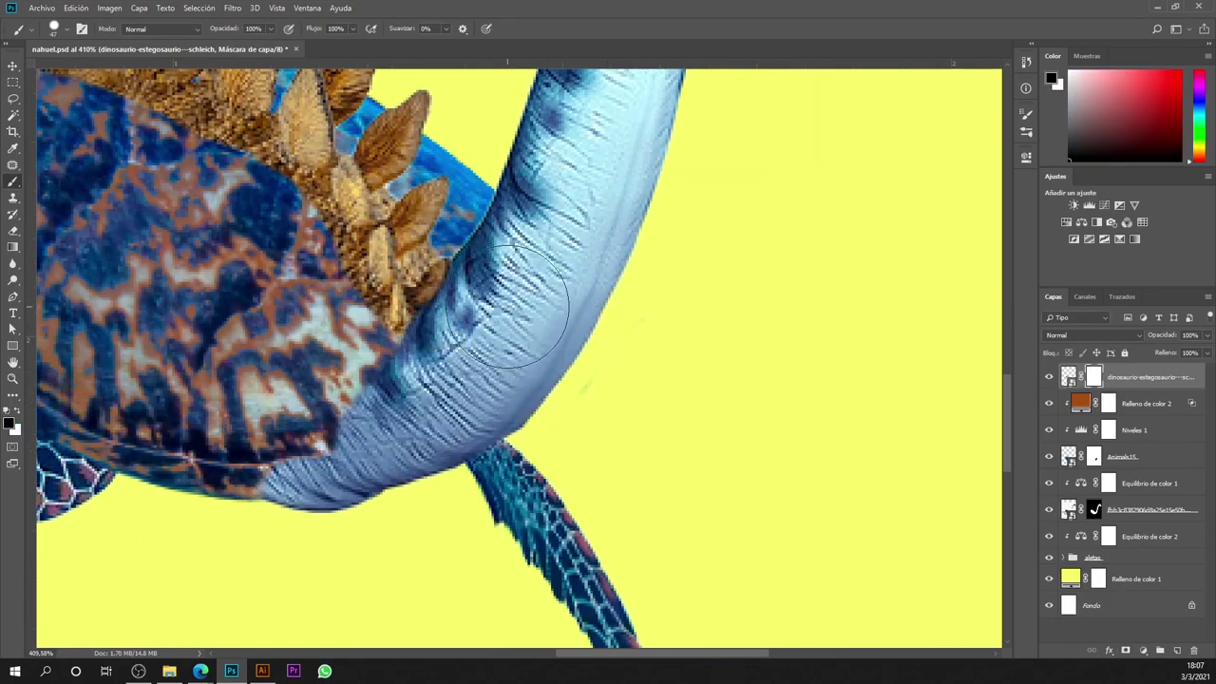
Step: Zoom out to the whole image and switch to the Move tool
key("ctrl+0")
key("v")
key("Return")
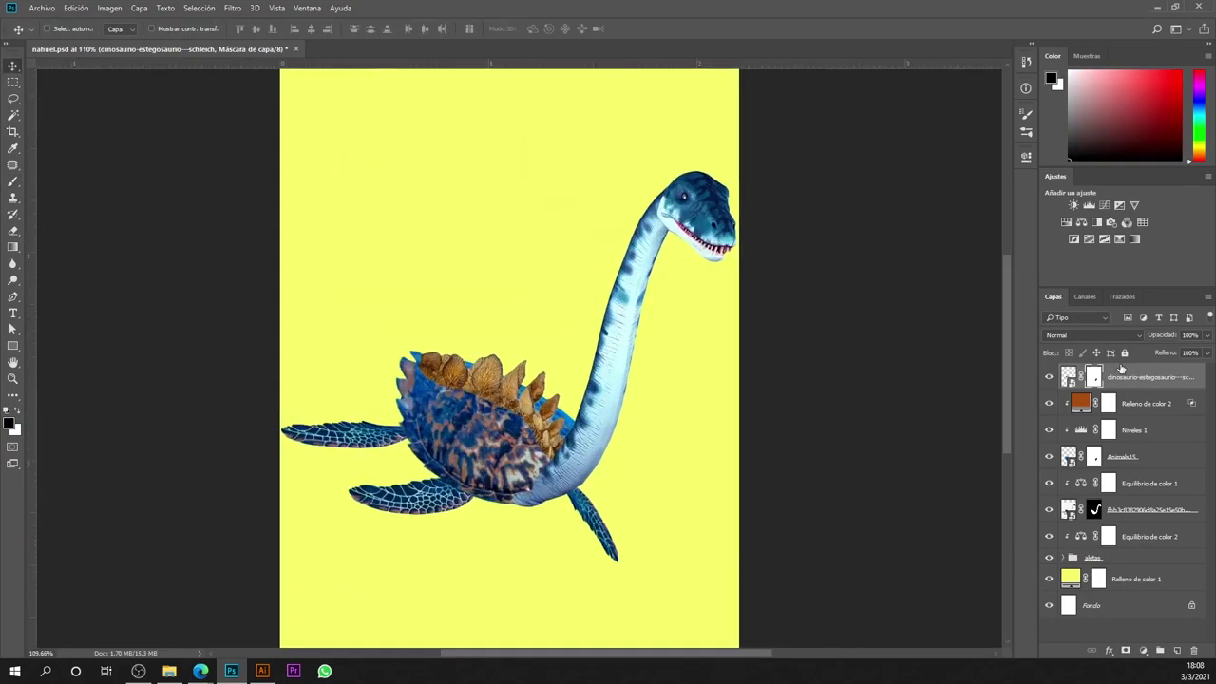
Step: Tilt, perspective-skew and nudge the stegosaurus plates to match the shell's slope
left_click(1069, 377)
scroll(563, 418, "up", 1)
key("ctrl+t")
left_click_drag(583, 291, 595, 286)
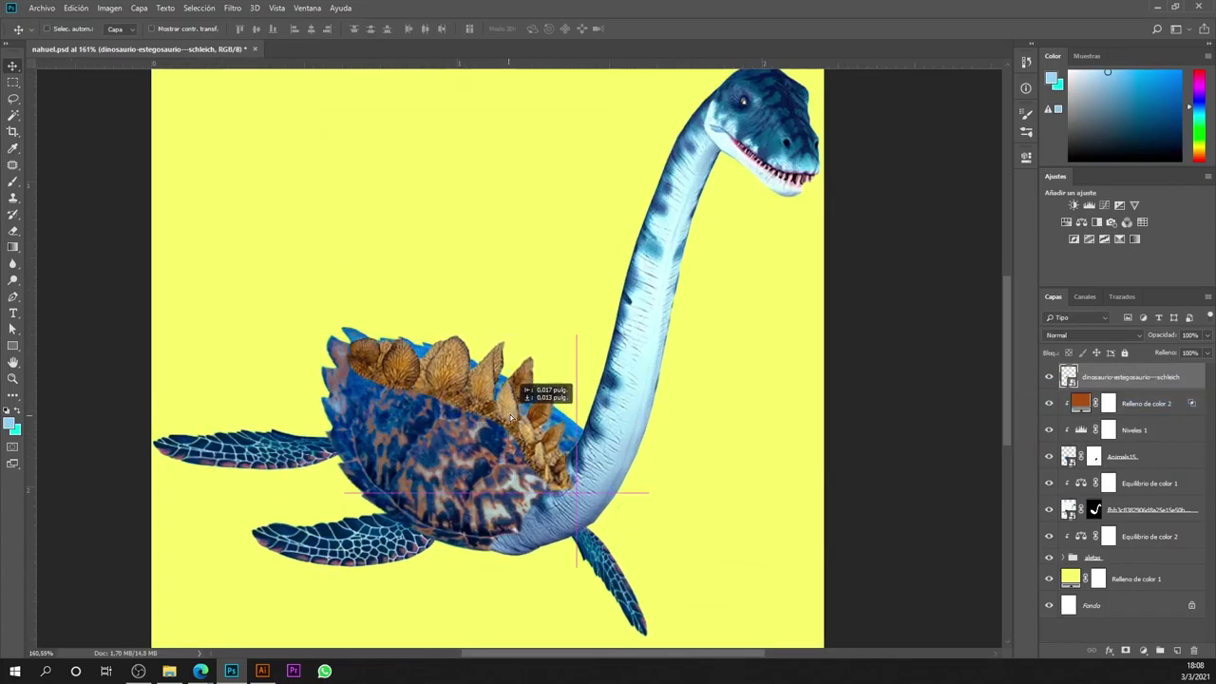
scroll(596, 291, "down", 1)
left_click(41, 8)
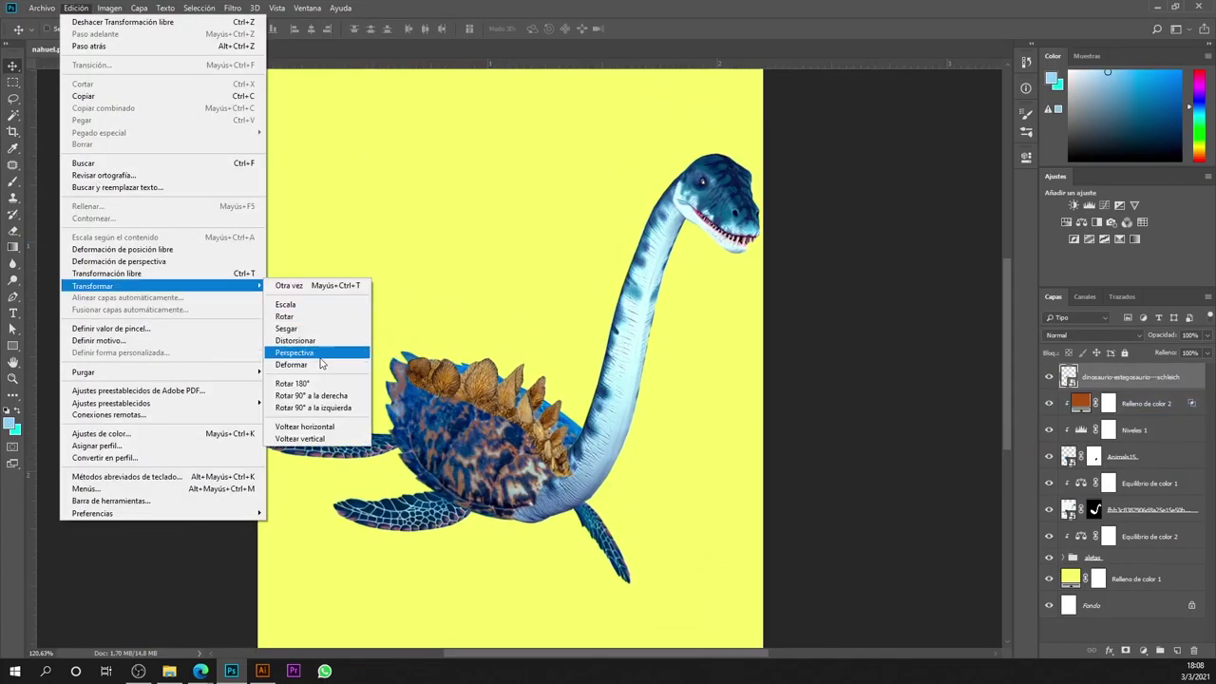
mouse_move(92, 285)
left_click(304, 336)
left_click_drag(391, 383, 394, 365)
left_click_drag(477, 337, 474, 348)
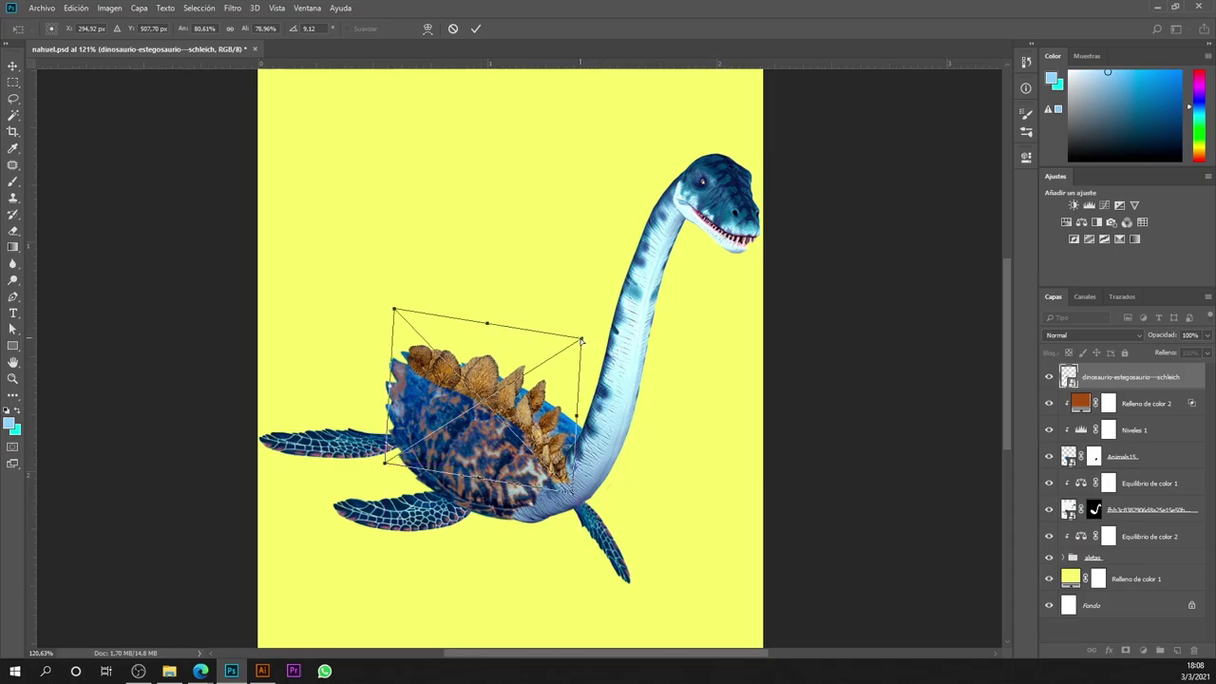
Step: Commit the transform, decline rasterizing the smart object, and add a layer mask to the plates
key("Return")
scroll(479, 482, "up", 3)
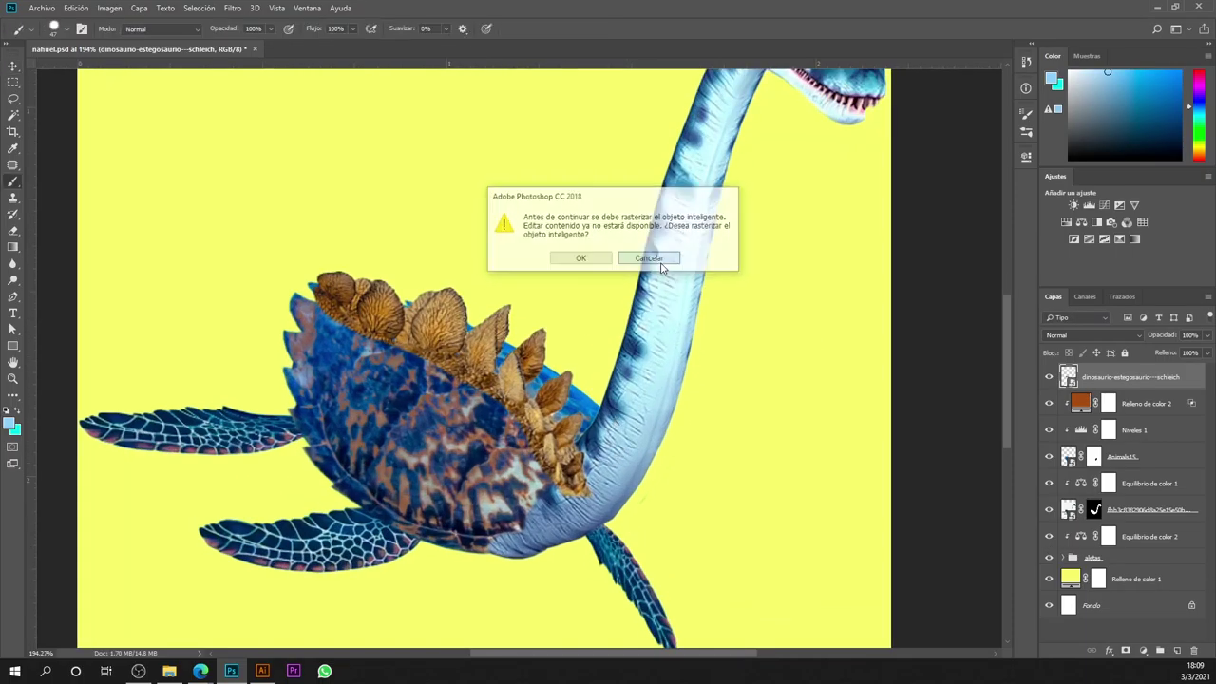
left_click(652, 260)
scroll(859, 475, "up", 1)
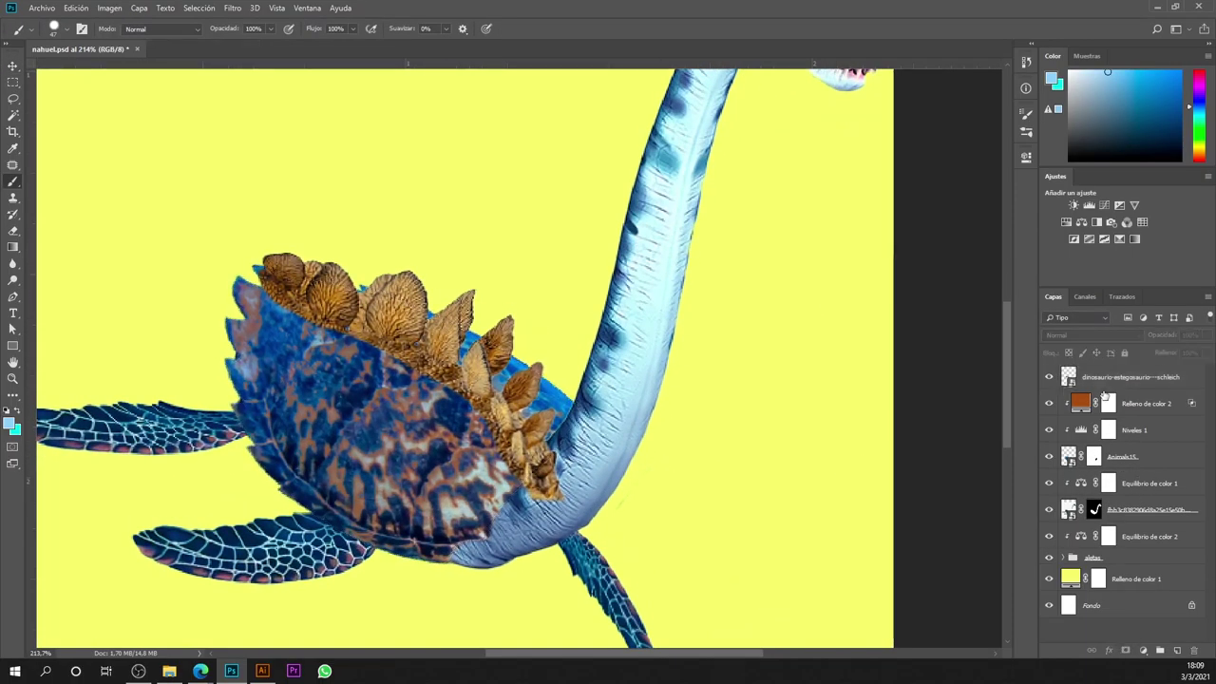
left_click(1125, 651)
Step: Add a Color Balance layer above the plates (-32, -39, +77) and paint its mask black
key("ctrl+0")
left_click(1096, 221)
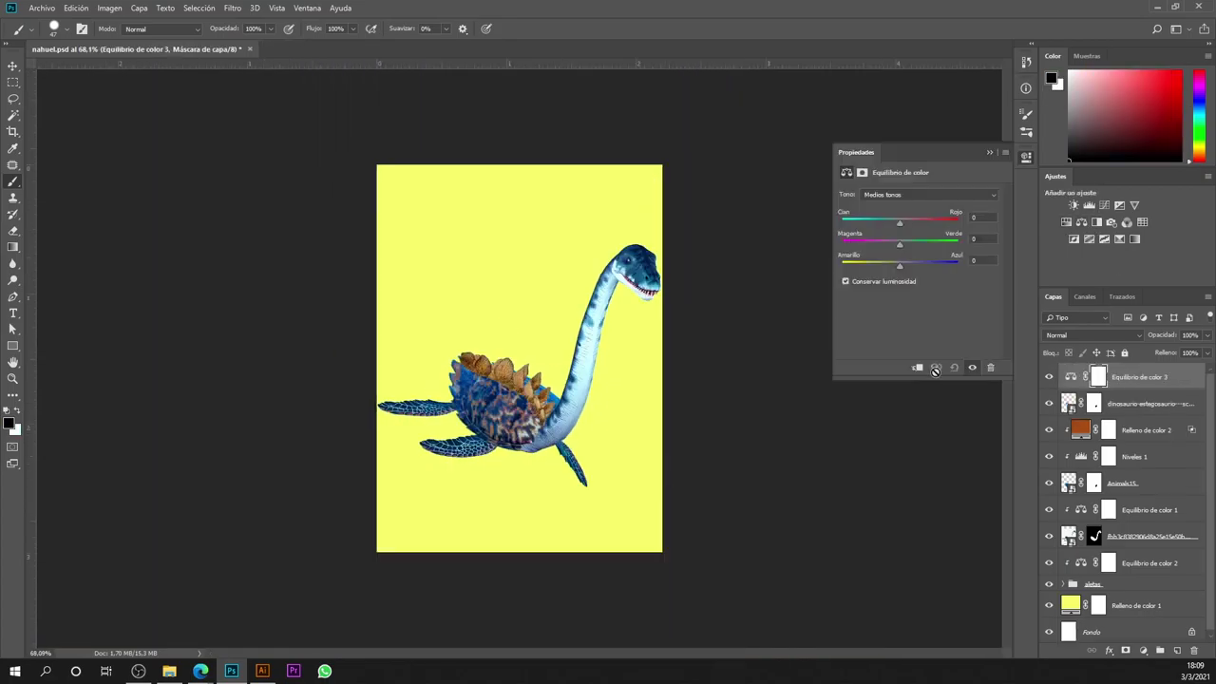
key("alt+bracketleft")
scroll(604, 468, "up", 10)
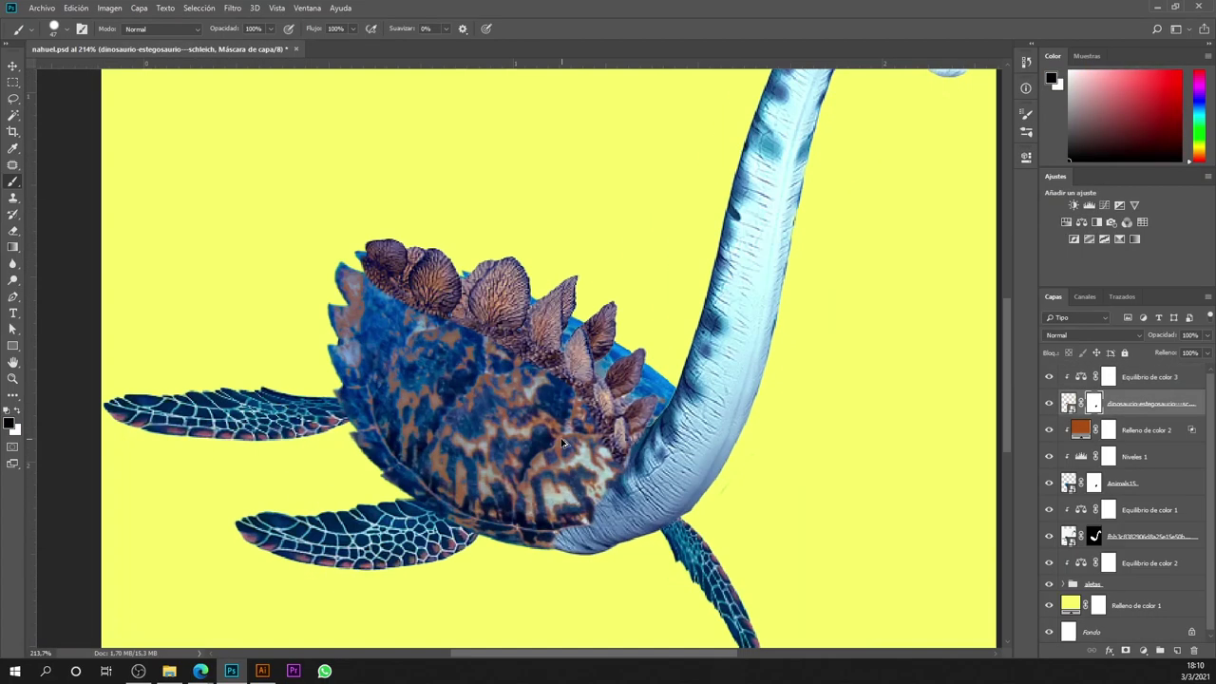
scroll(253, 217, "up", 2)
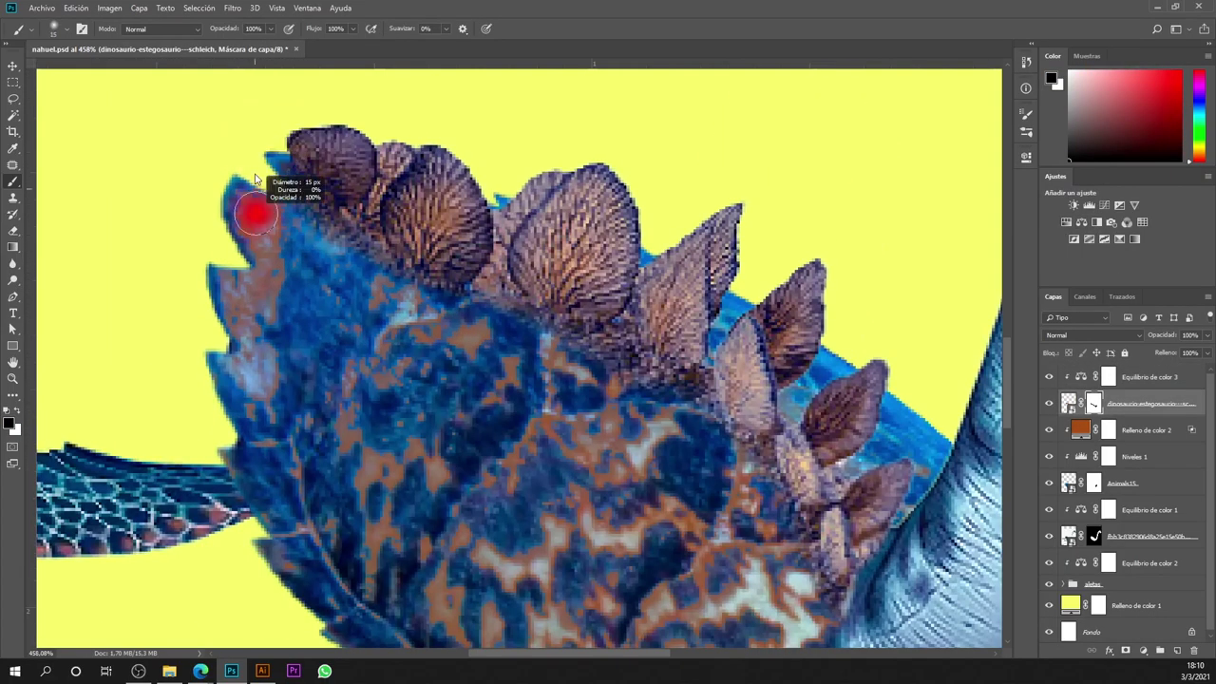
scroll(269, 168, "up", 3)
key("x")
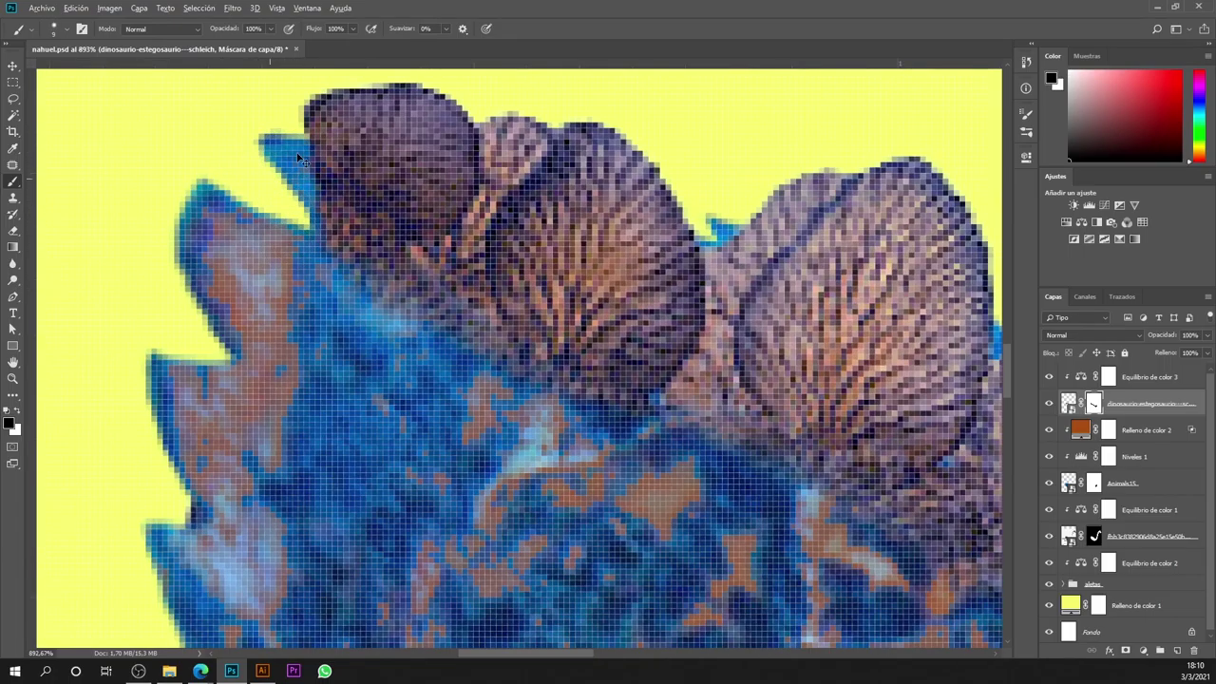
scroll(270, 179, "down", 4)
scroll(270, 179, "down", 3)
key("alt+bracketright")
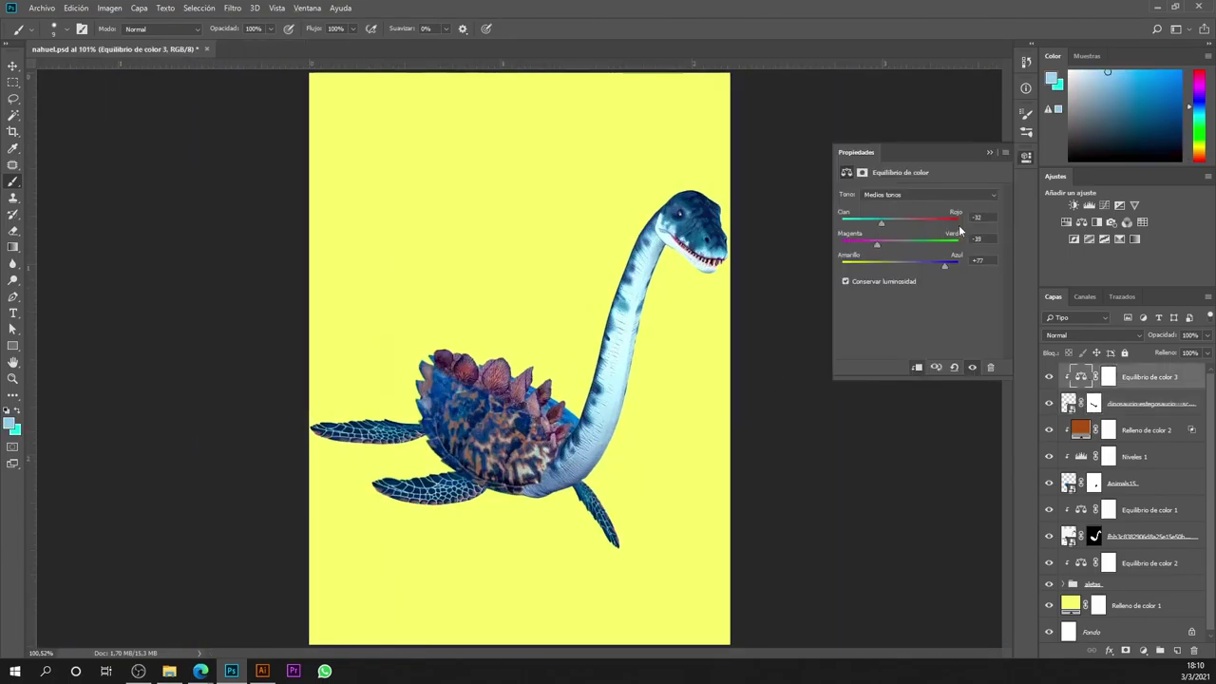
Step: Add a Levels layer above the second colour balance layer and darken its midtones
left_click(1089, 205)
key("ctrl+z")
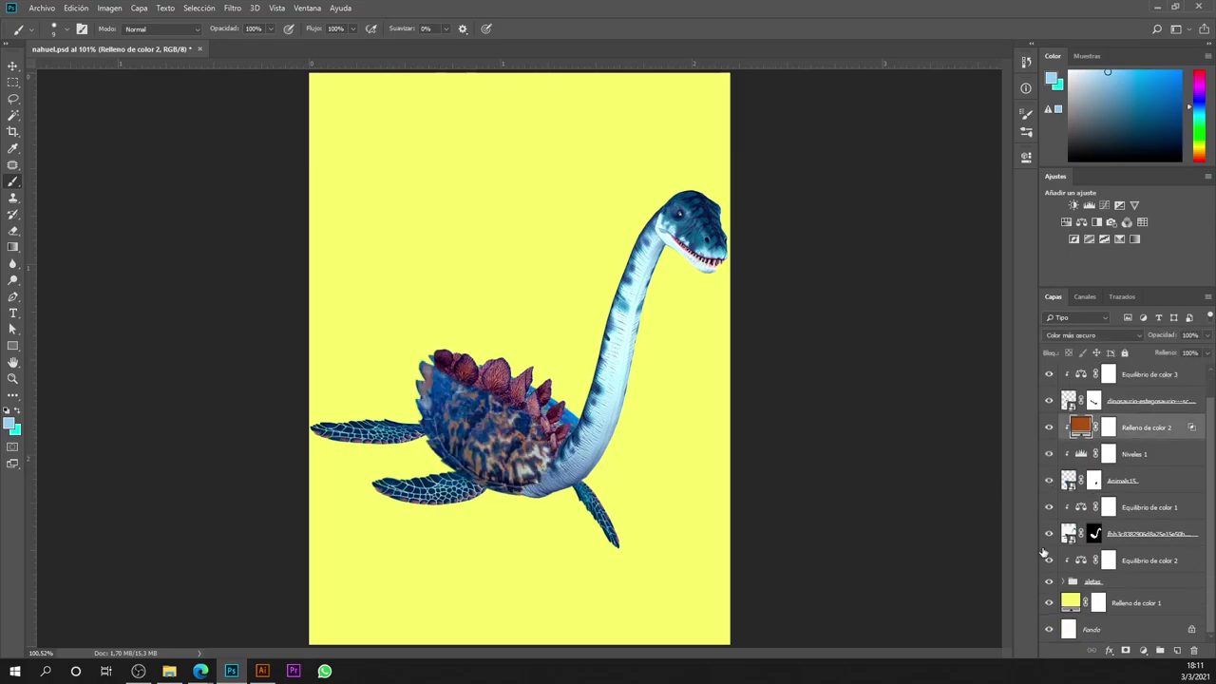
left_click(1150, 562)
left_click(1088, 205)
left_click_drag(927, 284, 938, 286)
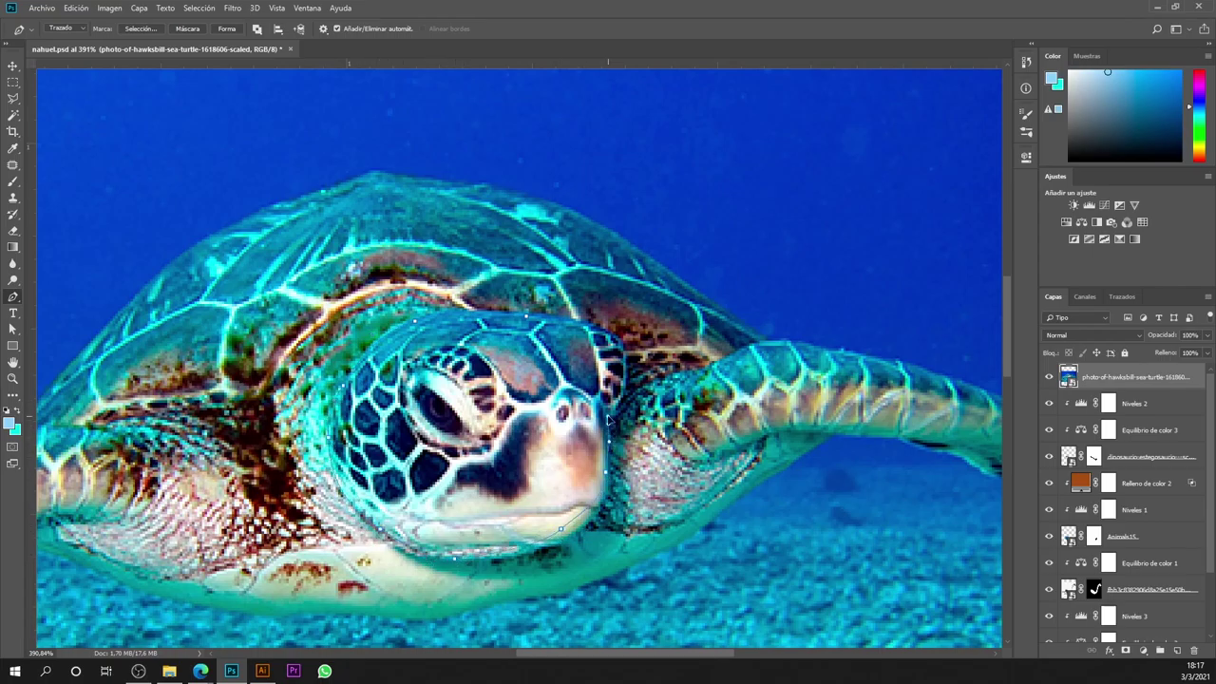
Step: Rotate and shrink the turtle head to fit the creature's head, then add a layer mask
scroll(627, 421, "up", 3)
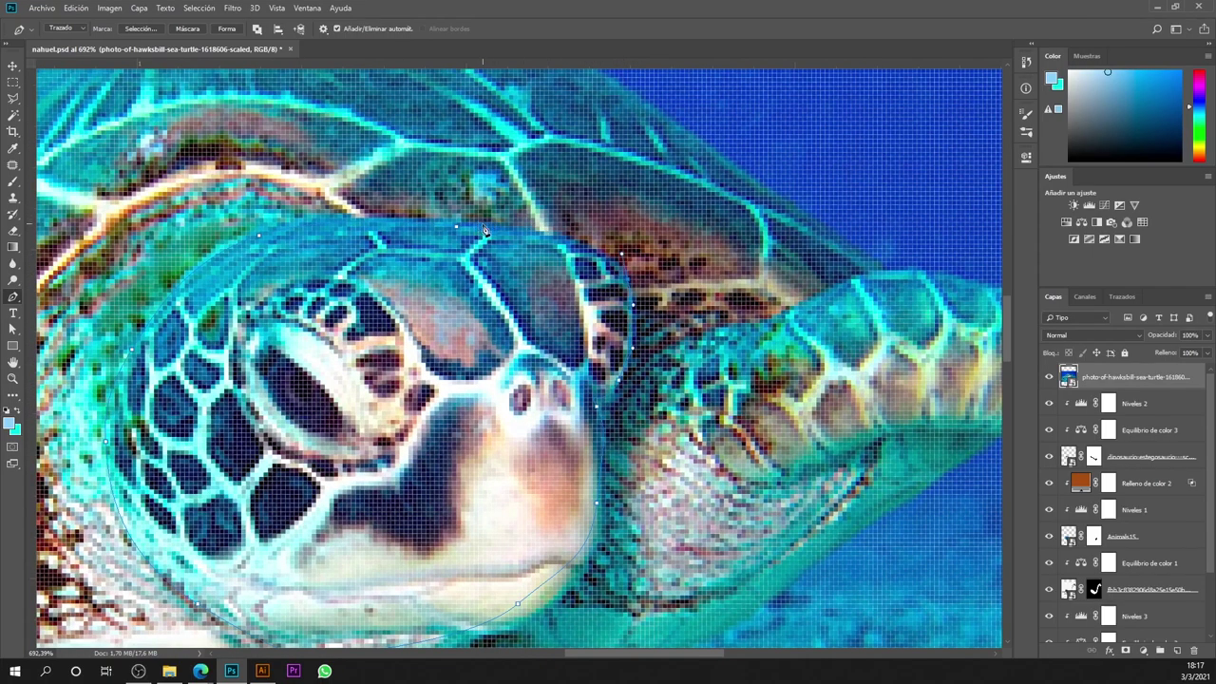
scroll(557, 292, "down", 5)
scroll(665, 238, "up", 3)
key("ctrl+t")
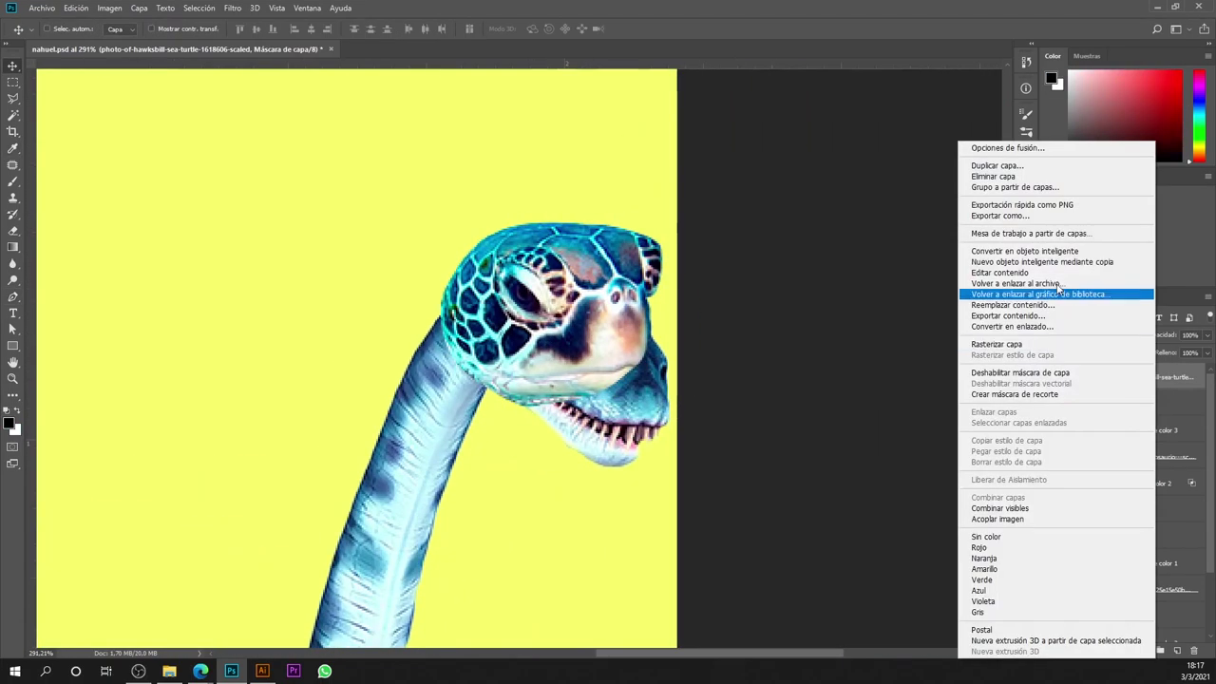
mouse_move(675, 210)
left_mouse_down()
mouse_move(703, 238)
mouse_move(680, 226)
left_mouse_up()
scroll(703, 237, "up", 1)
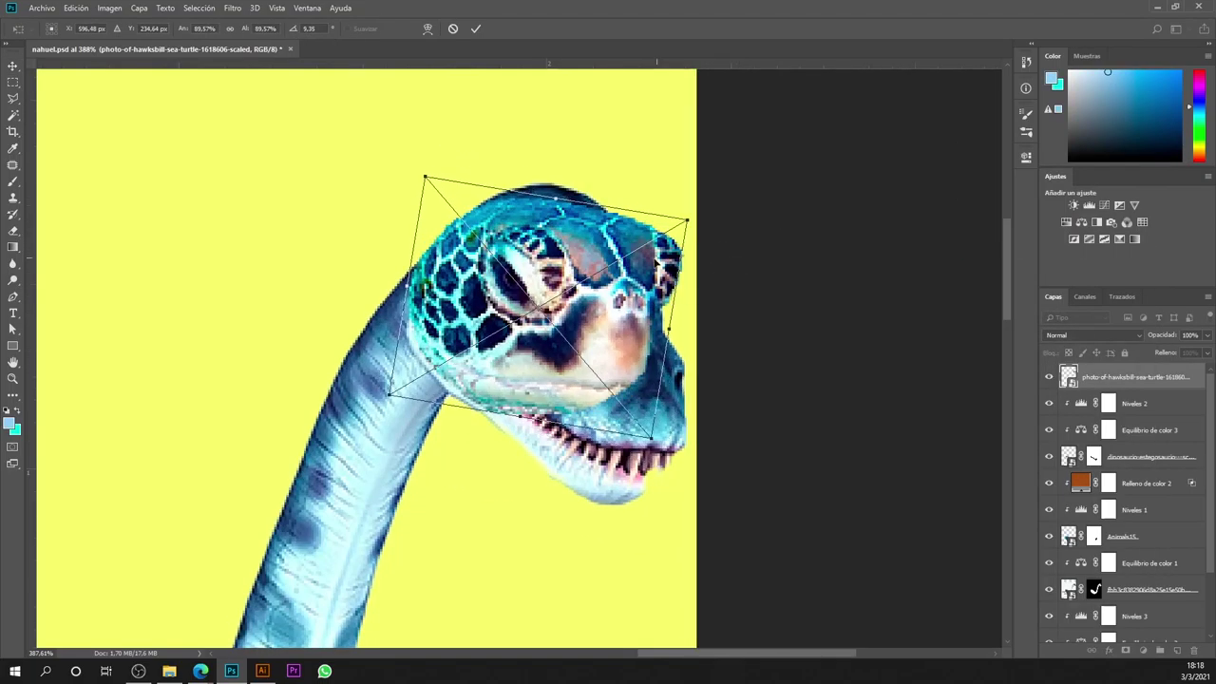
key("Return")
left_click(1159, 650)
Step: Paint the turtle head's mask with the Brush to hide its rough edges
key("b")
left_click_drag(583, 352, 532, 285)
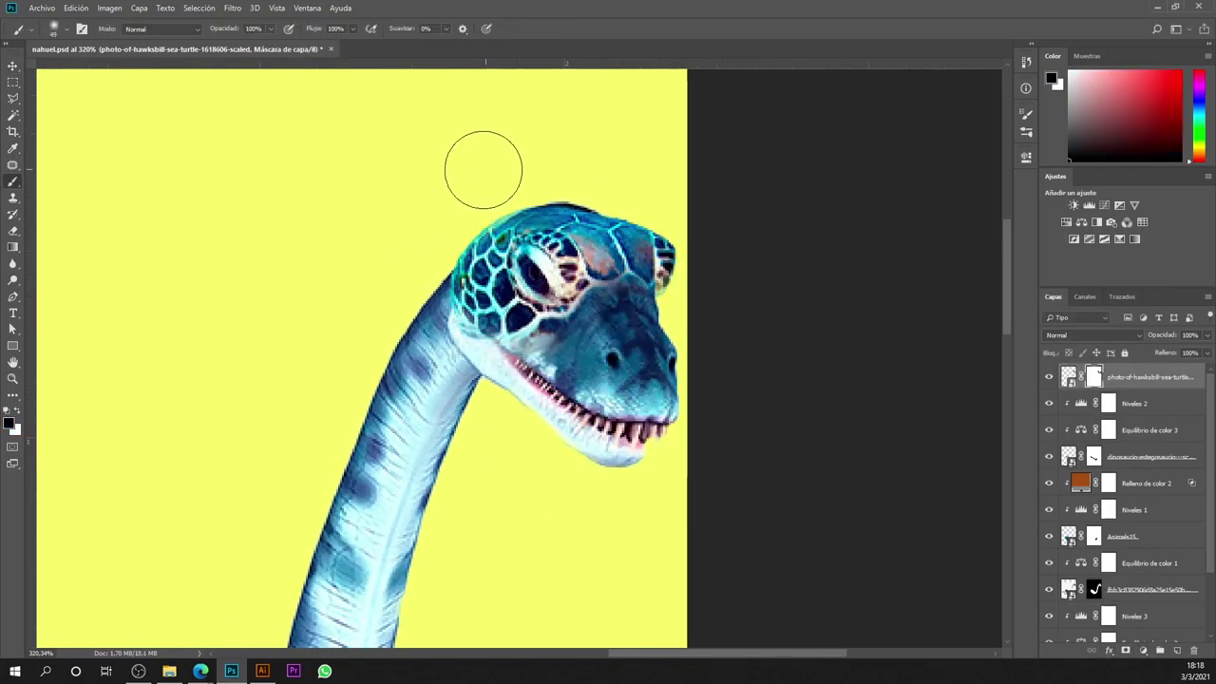
scroll(514, 201, "up", 2)
scroll(514, 201, "down", 5)
scroll(494, 199, "up", 5)
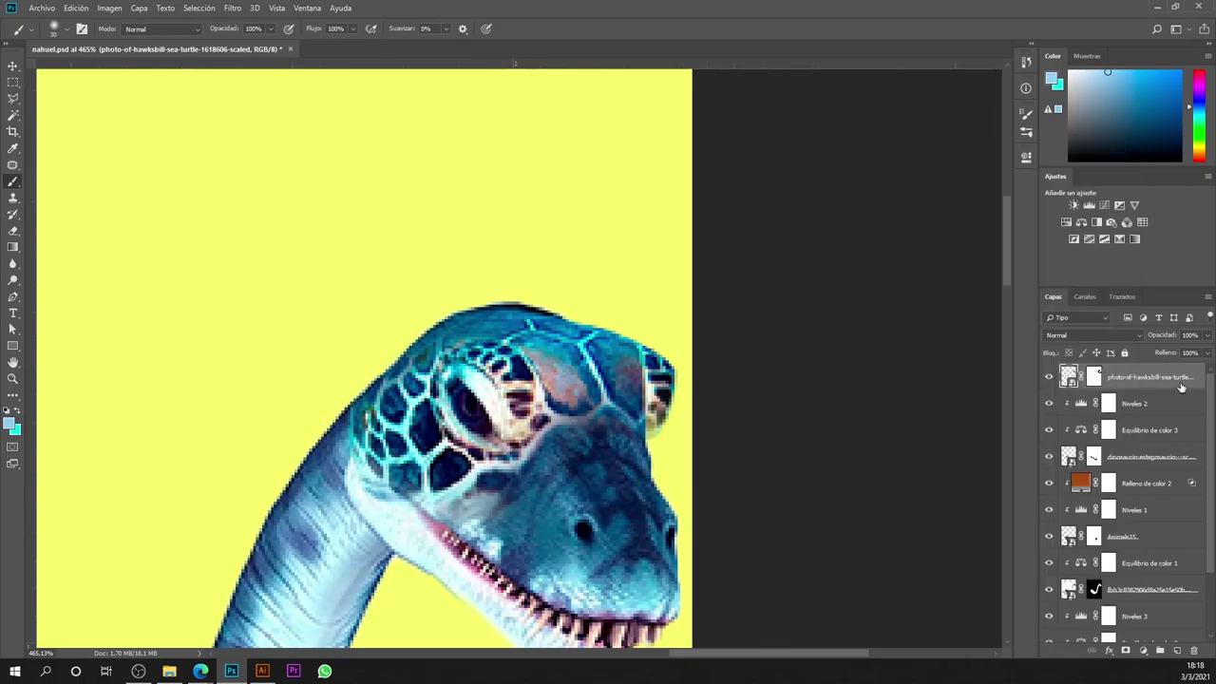
Step: Smudge the turtle head's edges to blend them into the neck
right_click(14, 263)
left_click(75, 304)
scroll(555, 314, "up", 1)
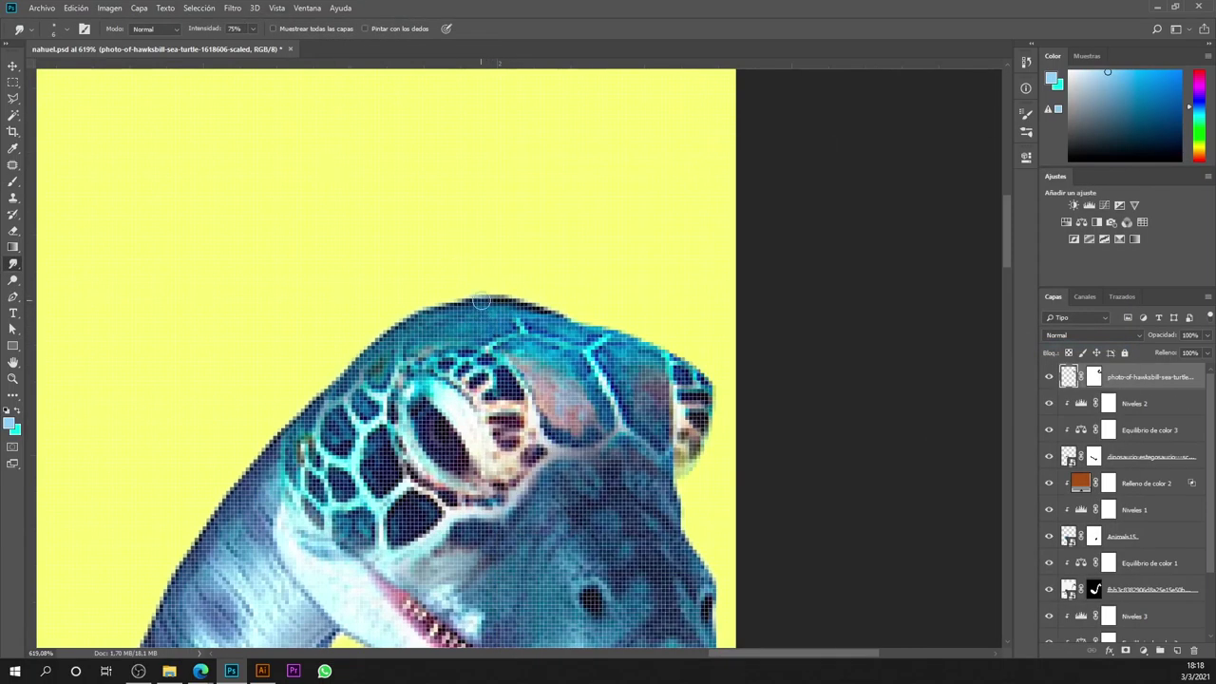
scroll(527, 302, "down", 3)
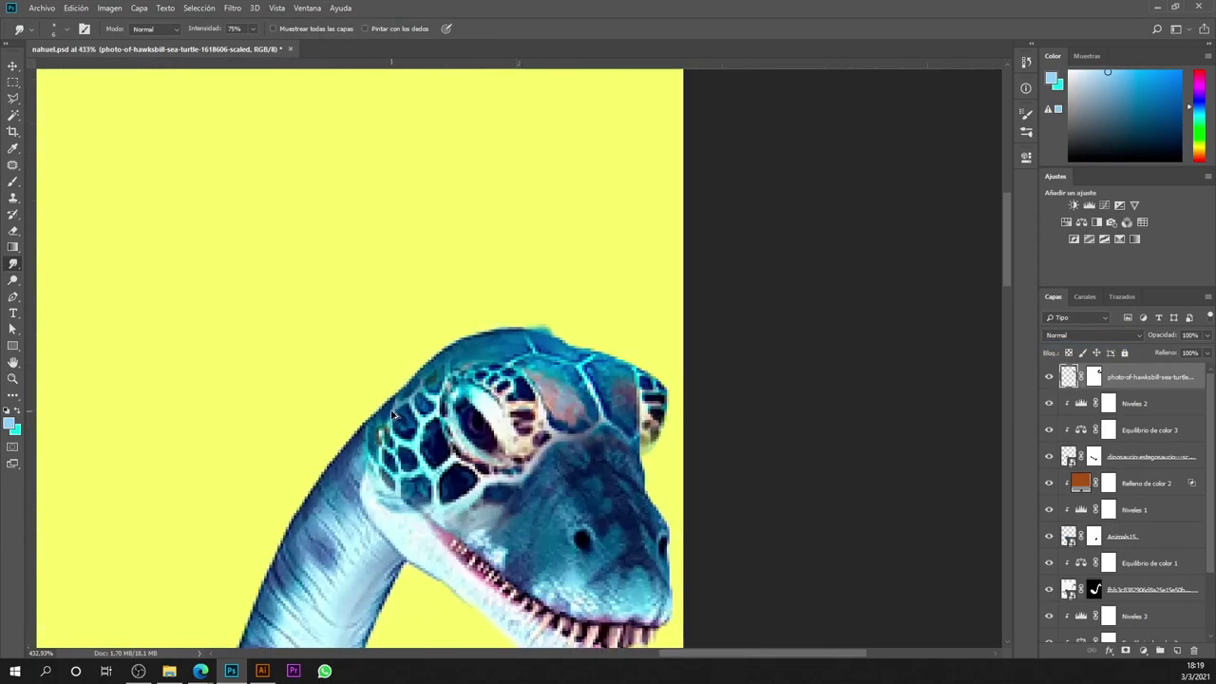
scroll(528, 302, "down", 3)
scroll(329, 142, "up", 5)
Step: Apply the turtle head layer's mask
key("b")
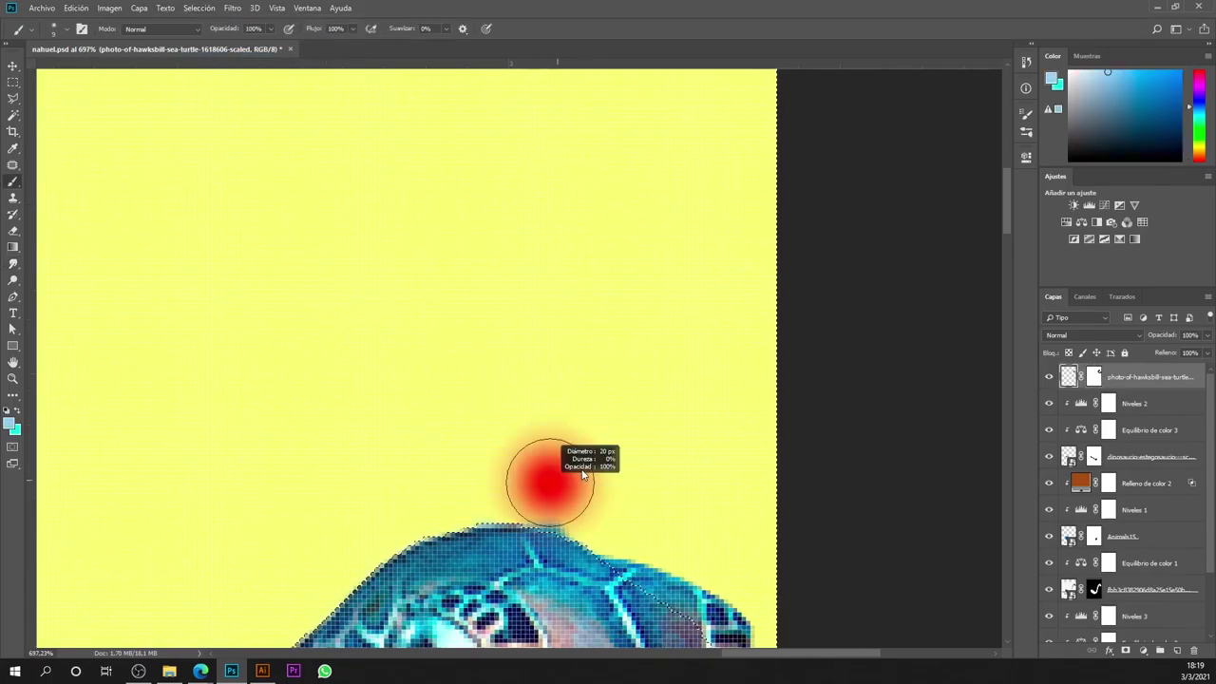
scroll(590, 413, "down", 5)
scroll(673, 294, "up", 1)
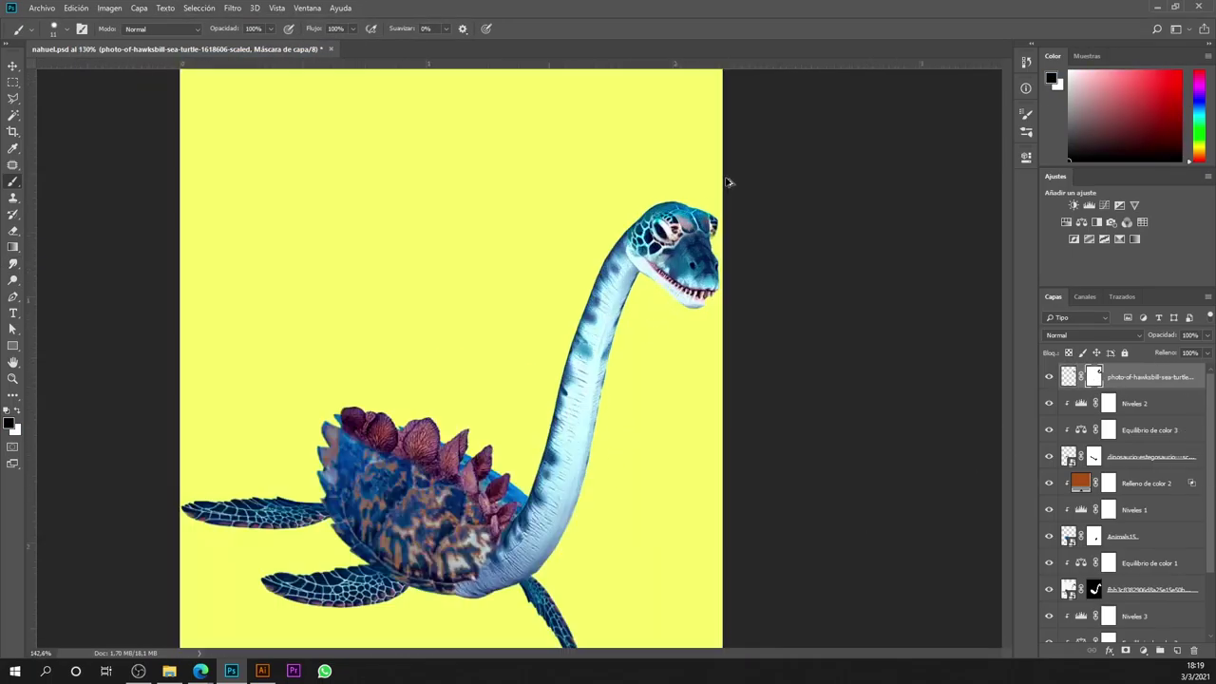
scroll(727, 184, "up", 1)
scroll(665, 185, "up", 1)
scroll(574, 360, "down", 3)
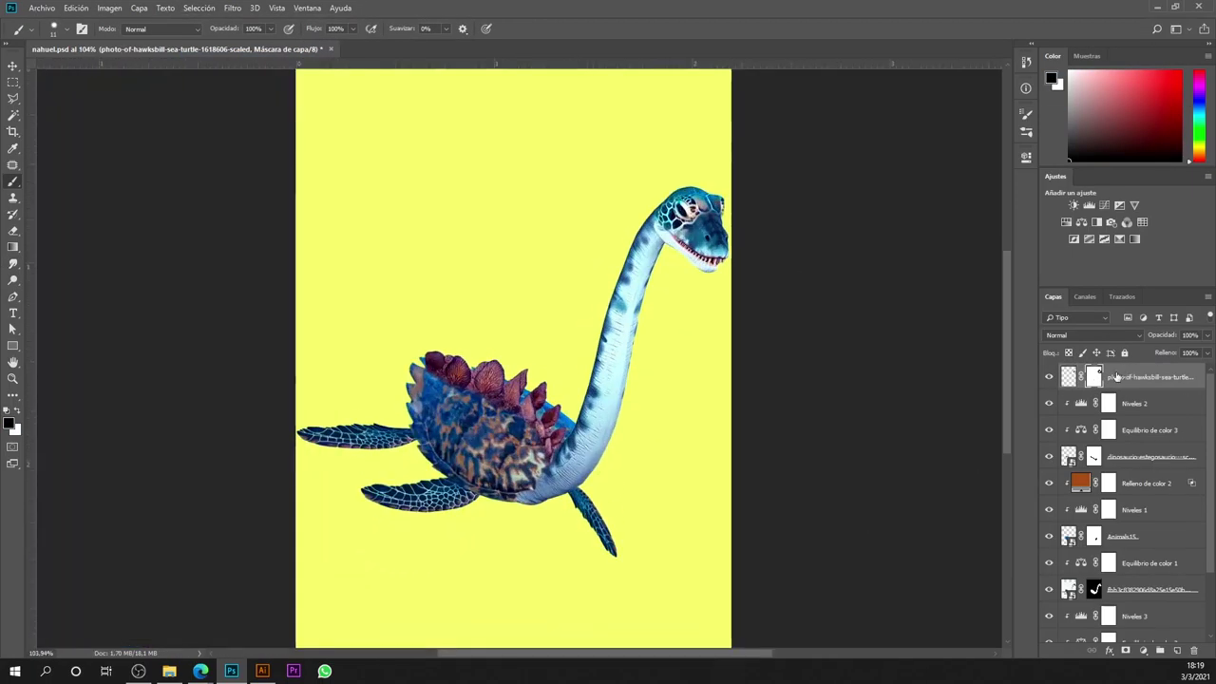
right_click(1093, 377)
left_click(1054, 401)
Step: Tilt and enlarge the turtle head slightly on the neck with Free Transform
scroll(665, 238, "up", 1)
key("ctrl+t")
left_click_drag(731, 176, 784, 212)
scroll(721, 237, "up", 2)
key("Return")
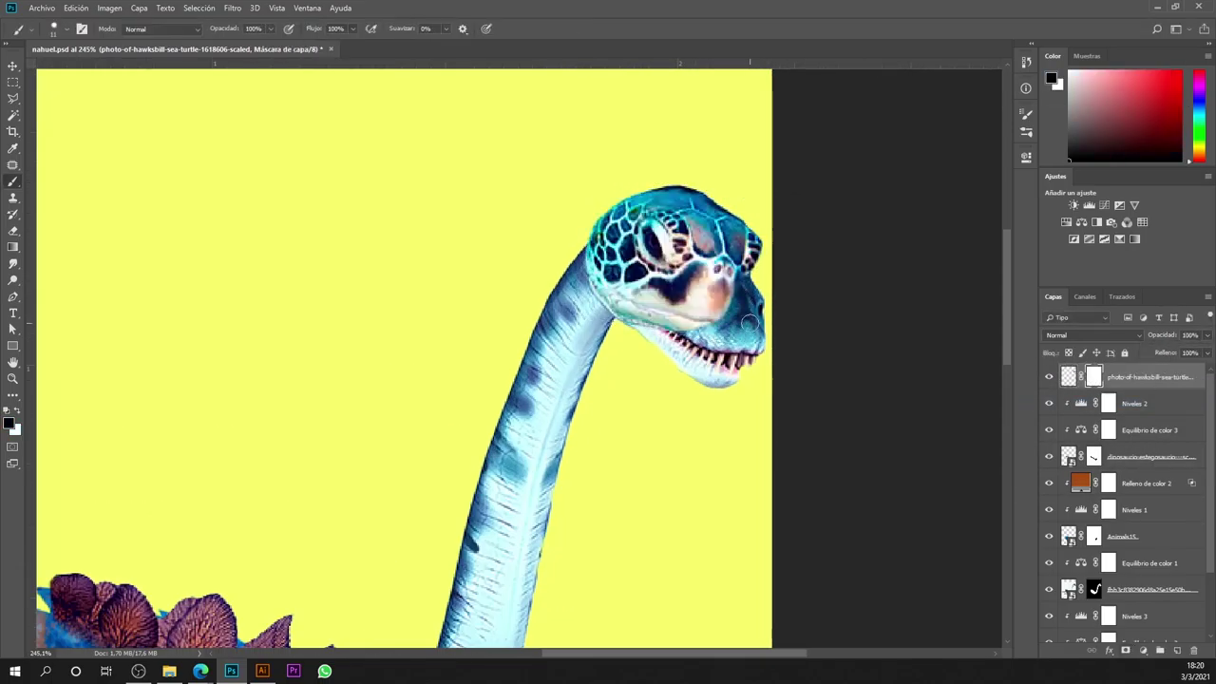
scroll(719, 288, "up", 2)
scroll(592, 222, "down", 1)
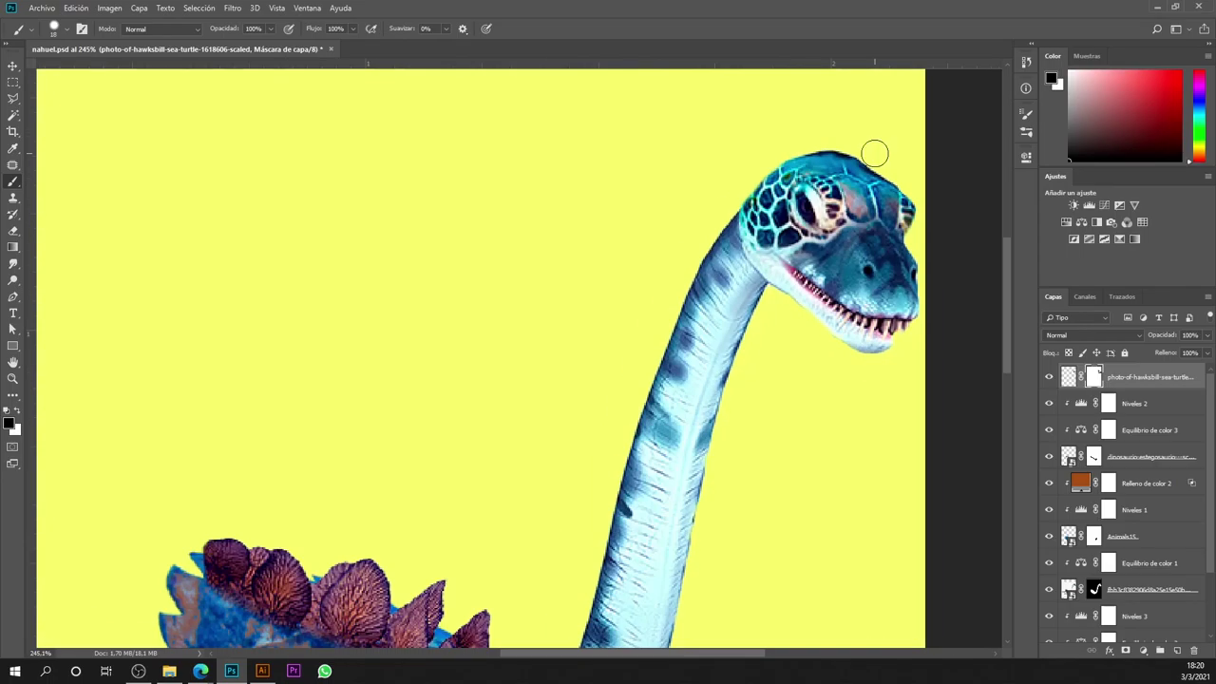
scroll(874, 155, "up", 1)
scroll(699, 218, "down", 1)
Step: Load the head and neck outline as a selection and touch up the mask
left_click(1094, 378, "ctrl")
scroll(779, 190, "up", 1)
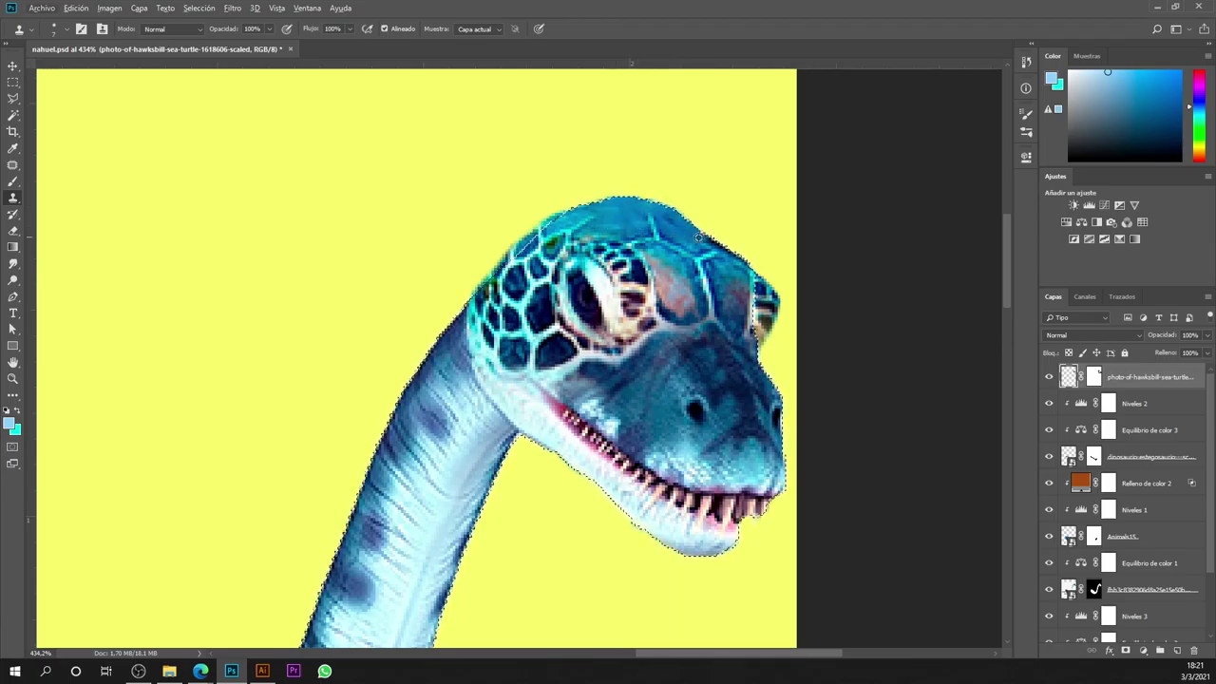
scroll(703, 266, "down", 5)
scroll(665, 295, "down", 1)
scroll(586, 314, "up", 1)
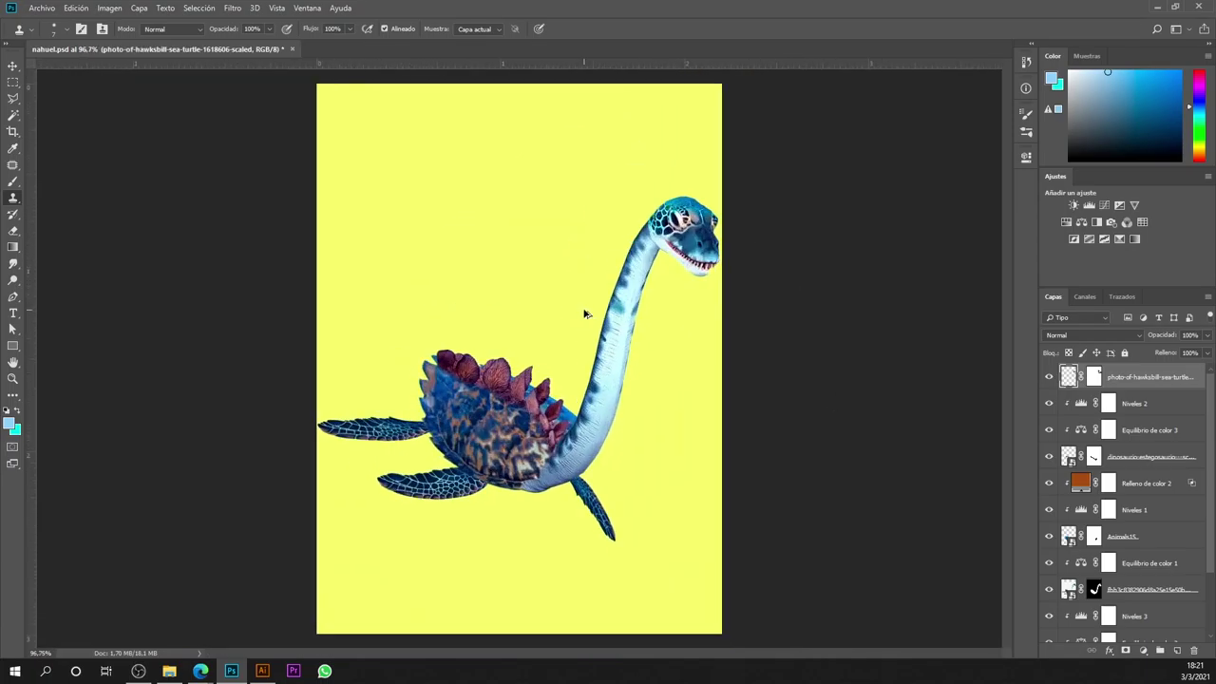
scroll(595, 321, "down", 1)
Step: Select all the creature's layers, group them with Ctrl+G, and rename the group
left_click(1153, 504, "shift")
key("ctrl+g")
double_click(1097, 370)
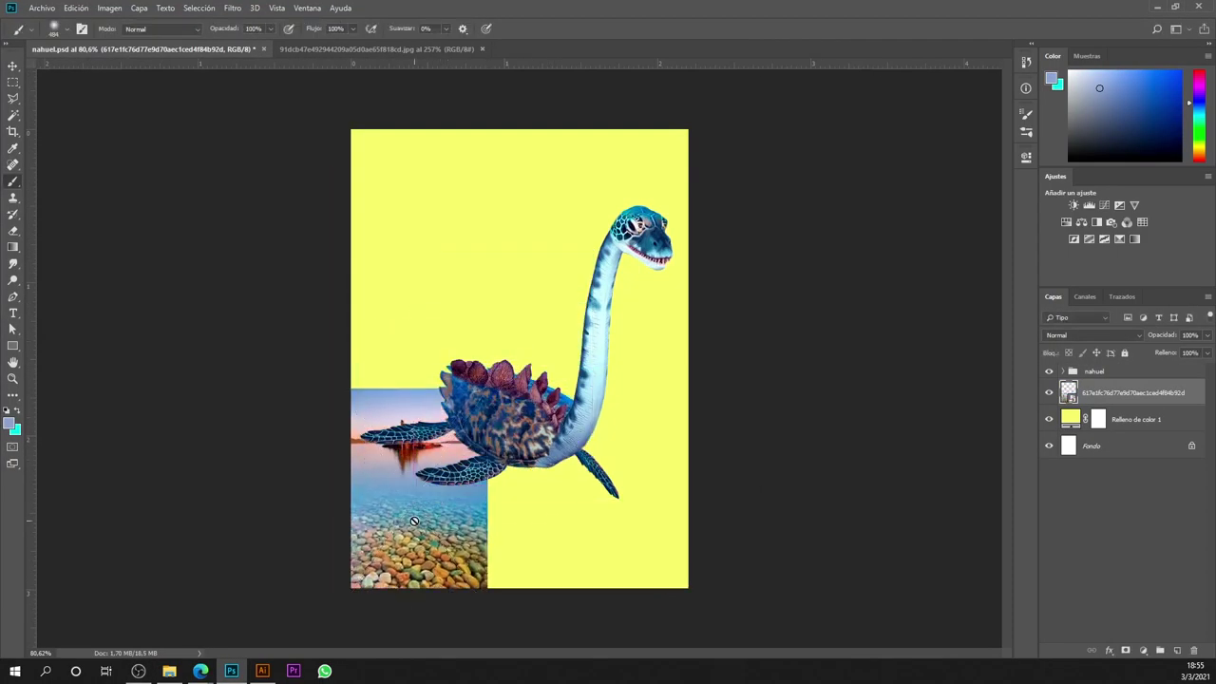
Step: Position and resize the lake photo, duplicate it, and paint grey-blue haze across the top
left_click_drag(429, 536, 435, 499)
key("ctrl+t")
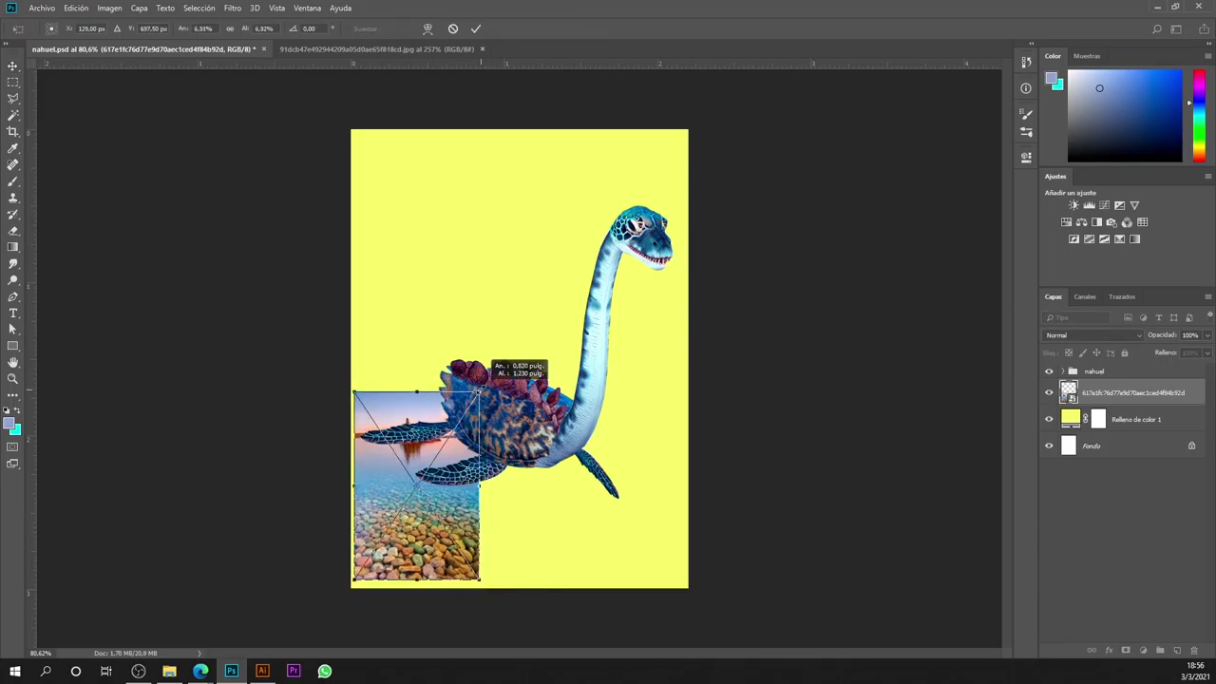
left_click_drag(487, 389, 483, 390)
left_click_drag(1178, 647, 1176, 649)
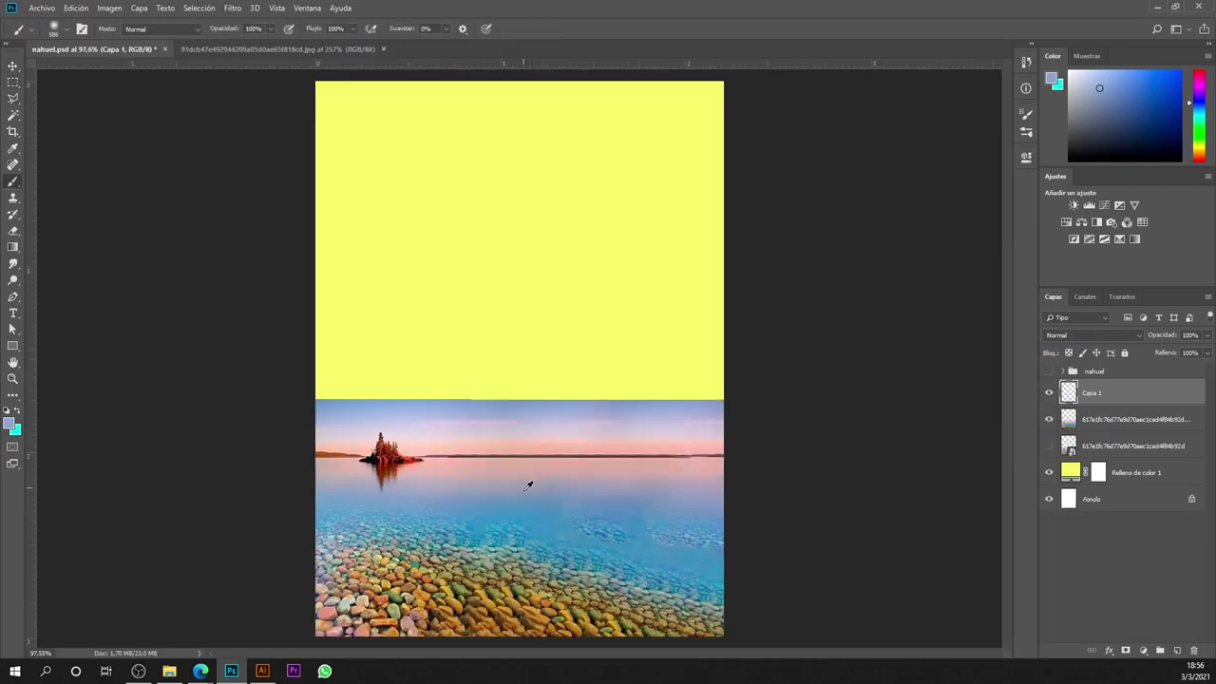
left_click(529, 485, "alt")
left_click_drag(399, 238, 768, 339)
Step: Place the green hills landscape photo and position it on the page
left_click(1134, 419)
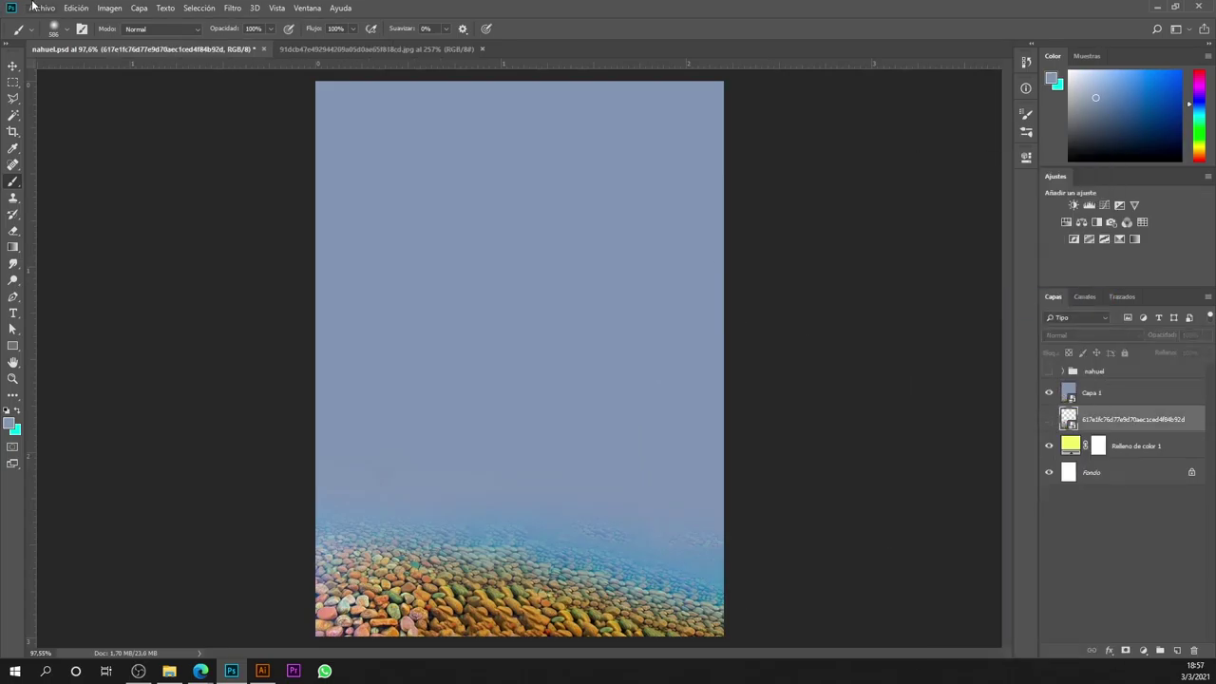
left_click(649, 467)
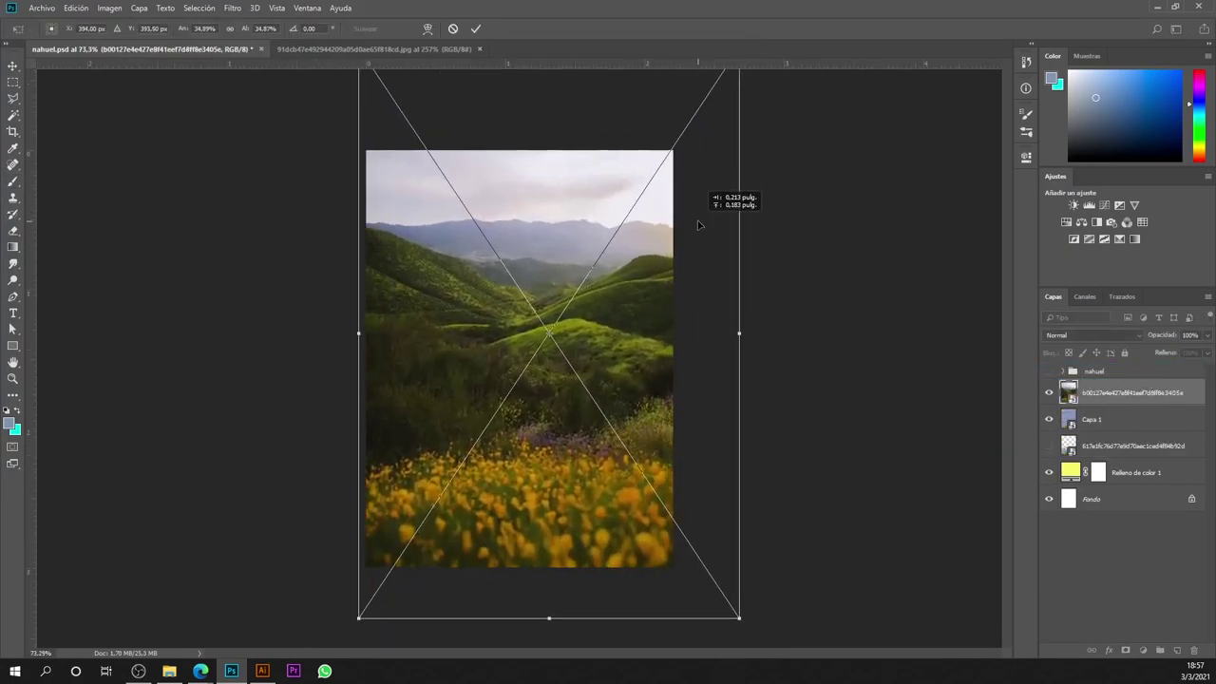
left_click_drag(698, 204, 710, 217)
key("Return")
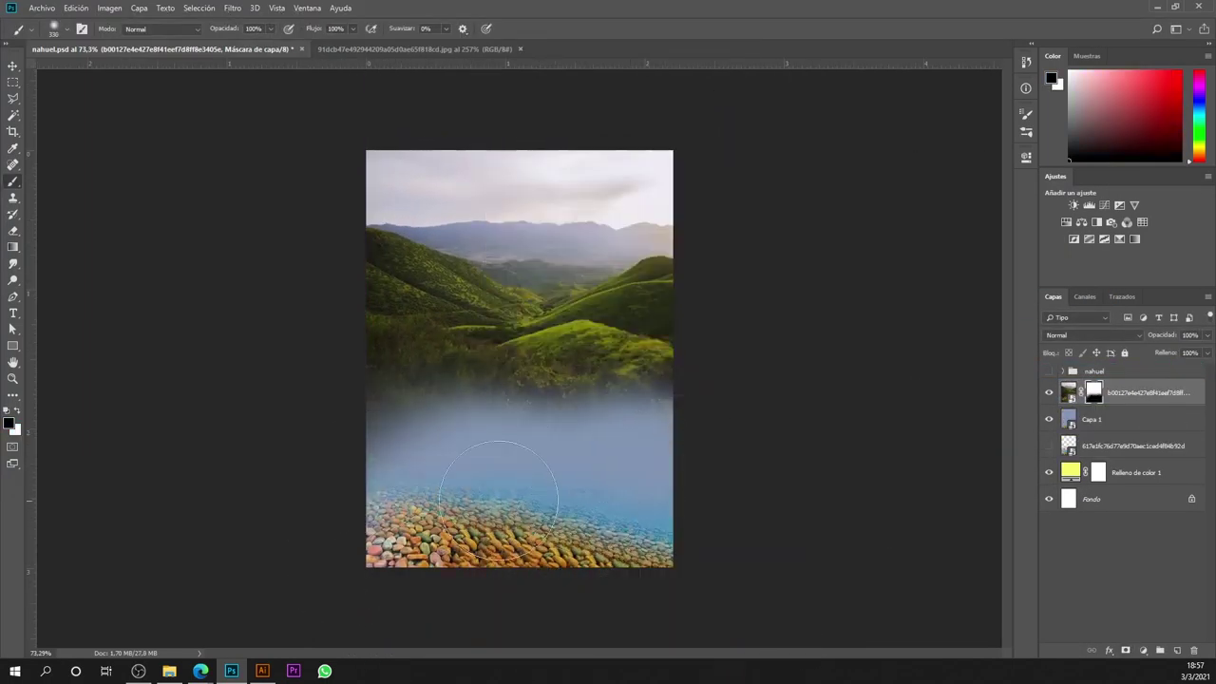
Step: Fade the hills' sky into the haze and shift their colours blue with Color Balance
left_click_drag(627, 185, 459, 182)
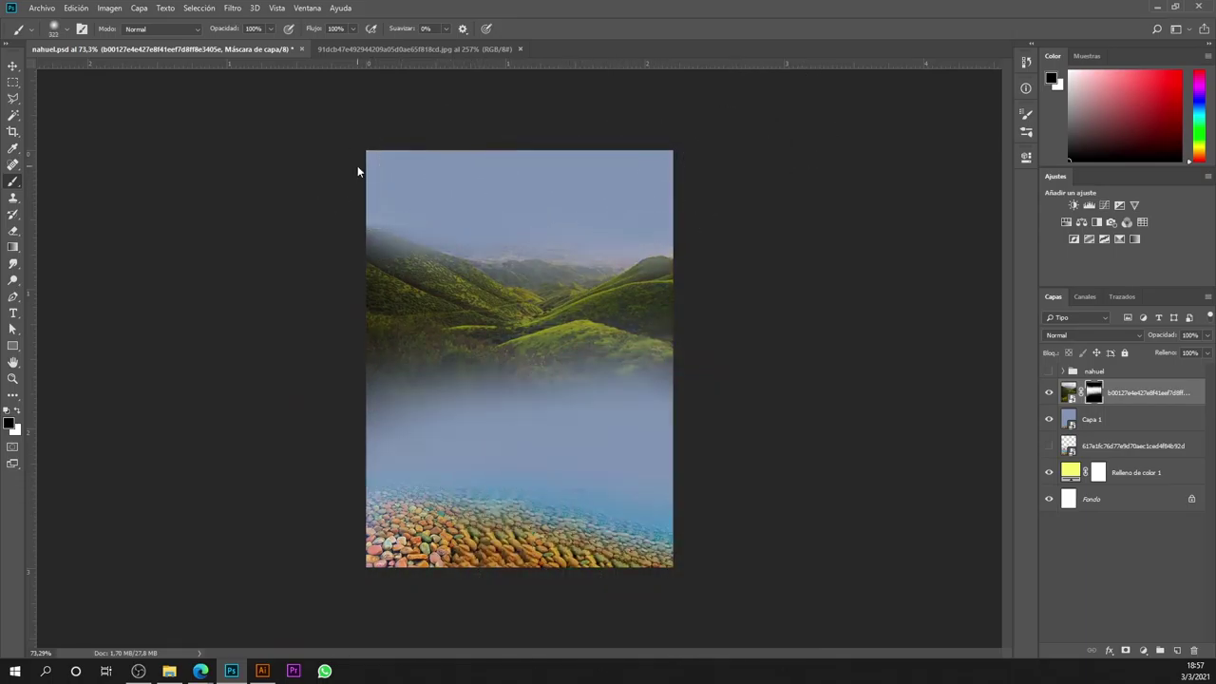
scroll(1095, 336, "up", 6)
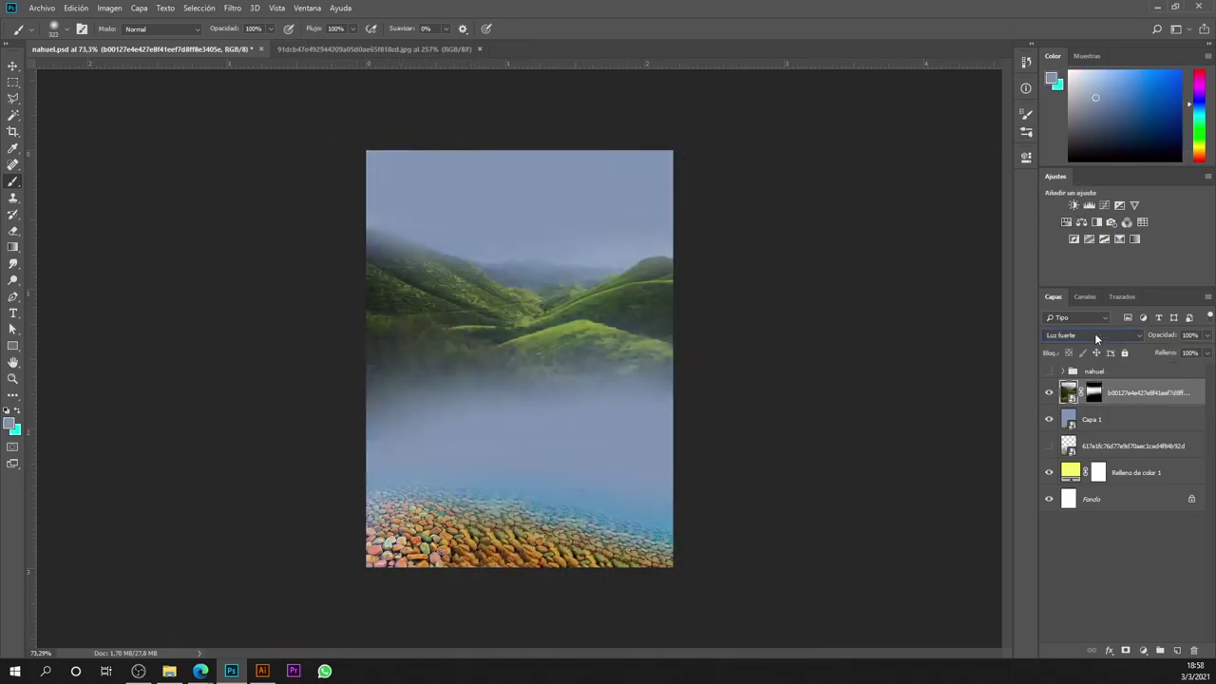
left_click(1081, 221)
left_click_drag(897, 220, 832, 213)
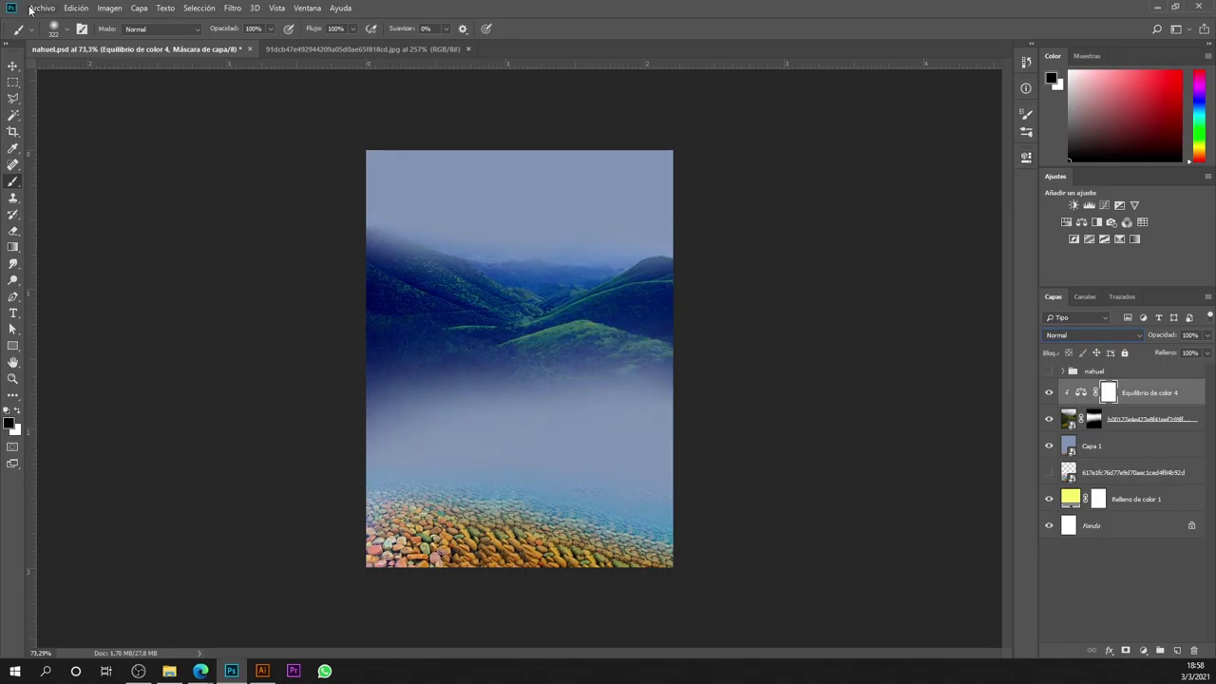
Step: Set the sunray photo layer's blend mode to Luz intensa
scroll(1088, 334, "down", 4)
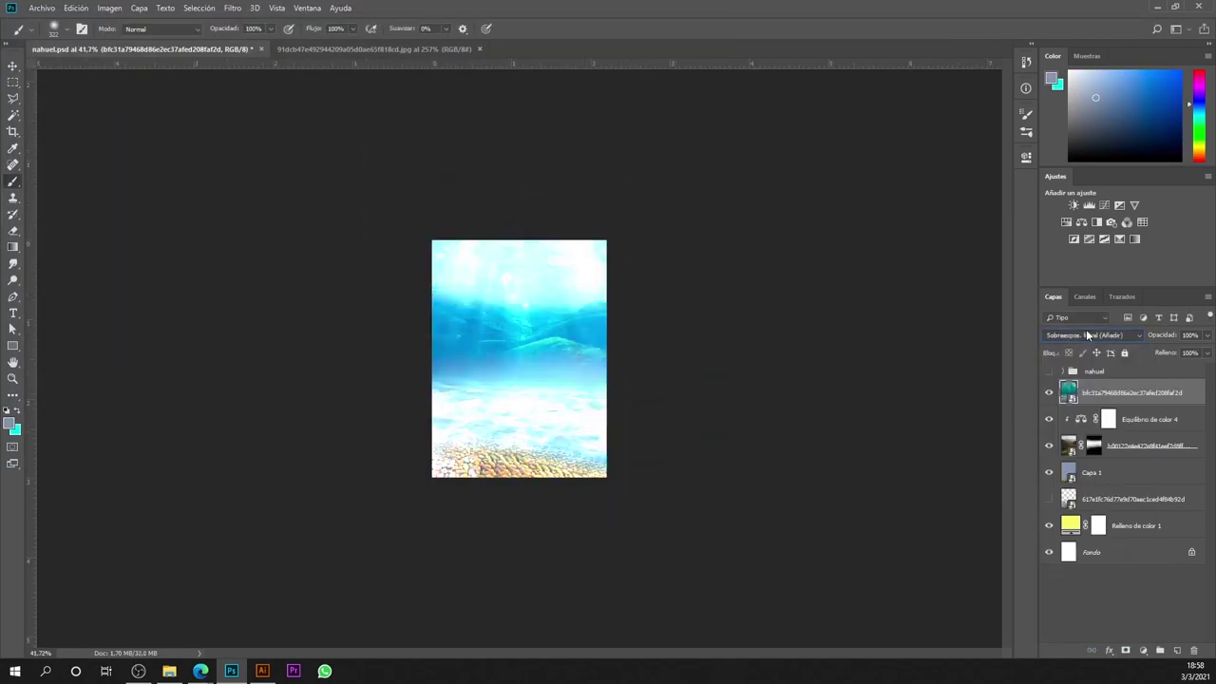
scroll(1088, 334, "down", 2)
left_click(1093, 445)
scroll(541, 442, "up", 3)
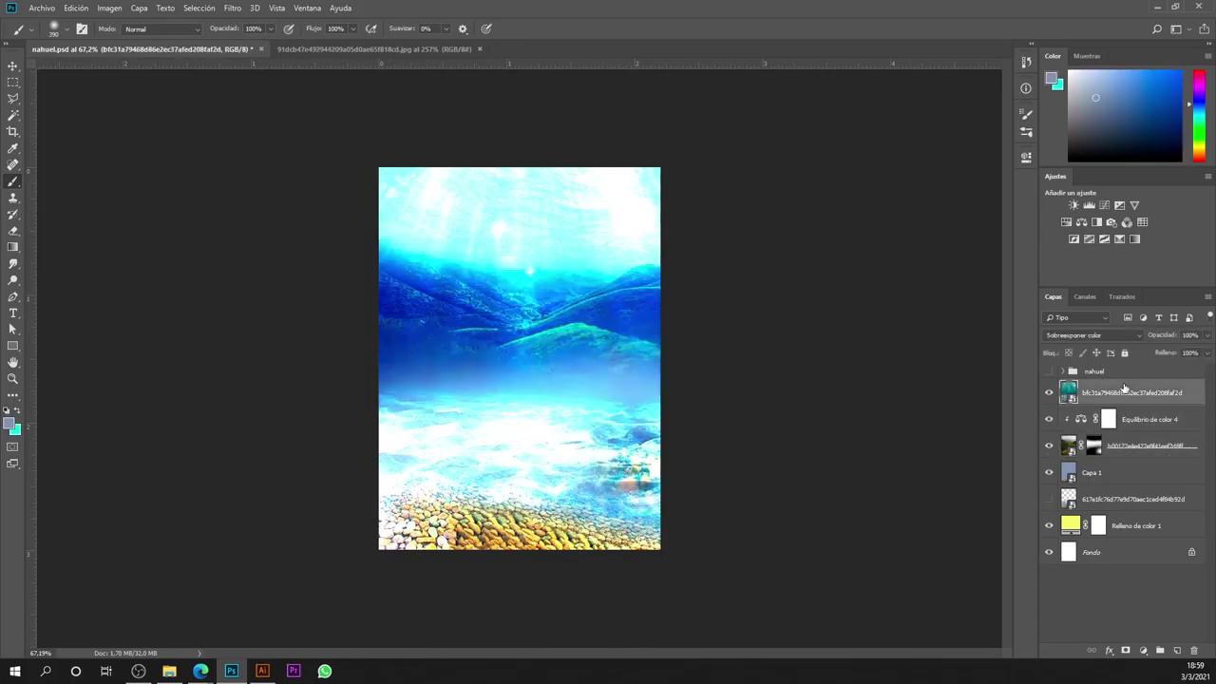
scroll(1090, 334, "down", 2)
scroll(1090, 335, "down", 2)
scroll(1089, 335, "down", 3)
scroll(1089, 335, "up", 2)
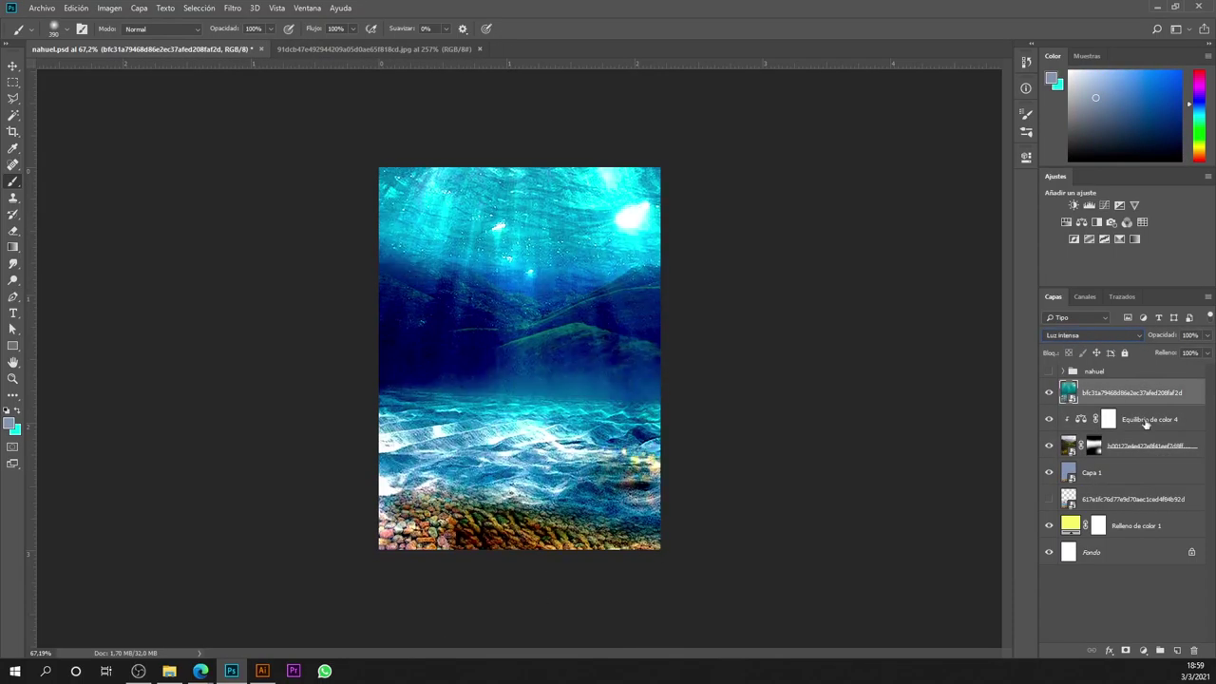
Step: Add a mask to the sunray photo and paint it black at 30% brush opacity
left_click(1125, 650)
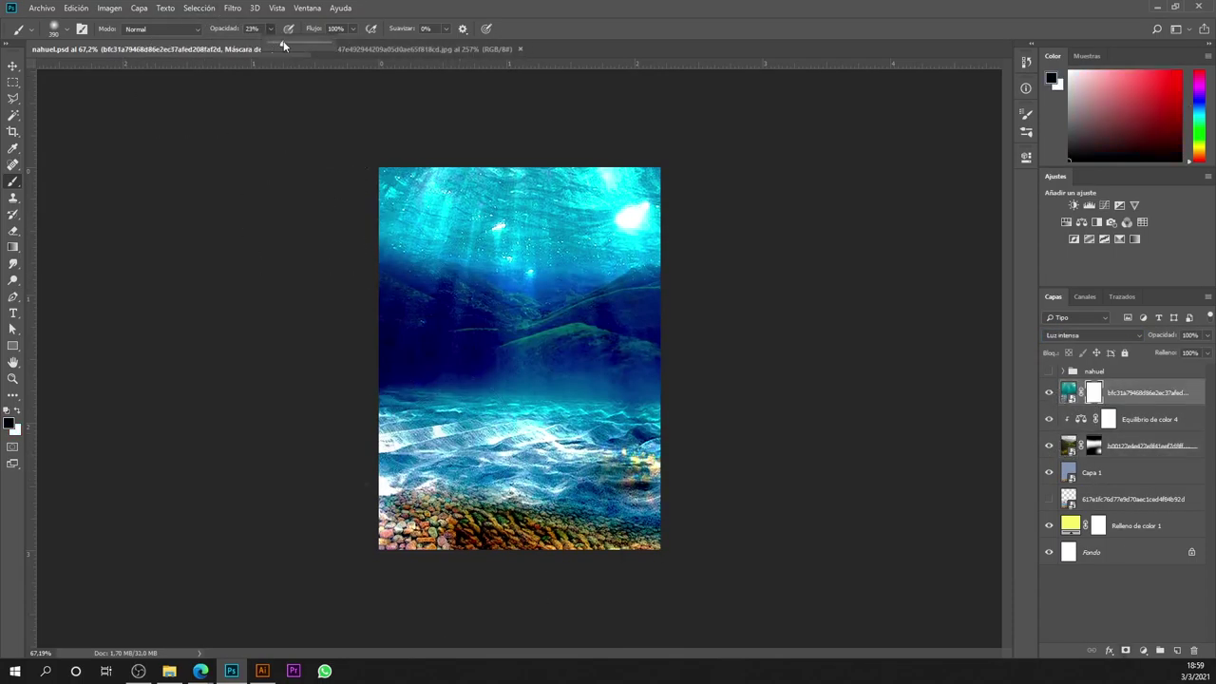
key("3")
left_click_drag(570, 451, 358, 455)
Step: Apply a Gaussian Blur of radius 7,6 to the ripple texture layer
left_click(1068, 446)
left_click(232, 8)
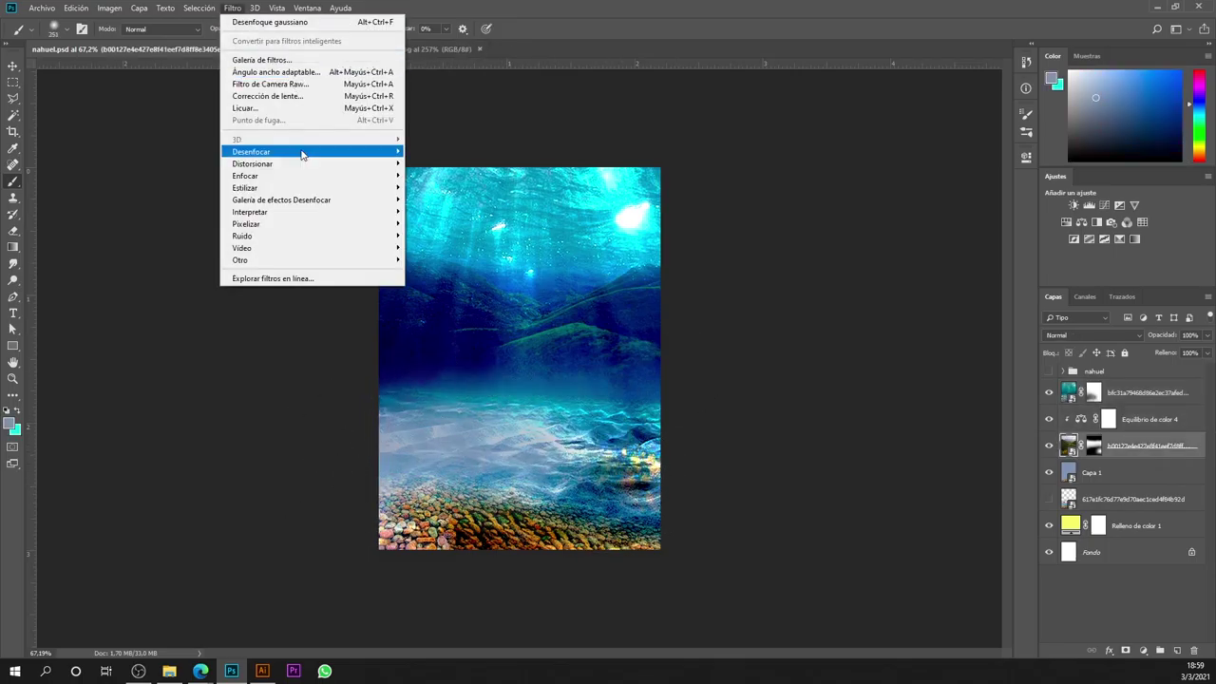
left_click(465, 238)
mouse_move(896, 348)
left_mouse_down()
mouse_move(950, 348)
mouse_move(913, 348)
left_mouse_up()
key("Return")
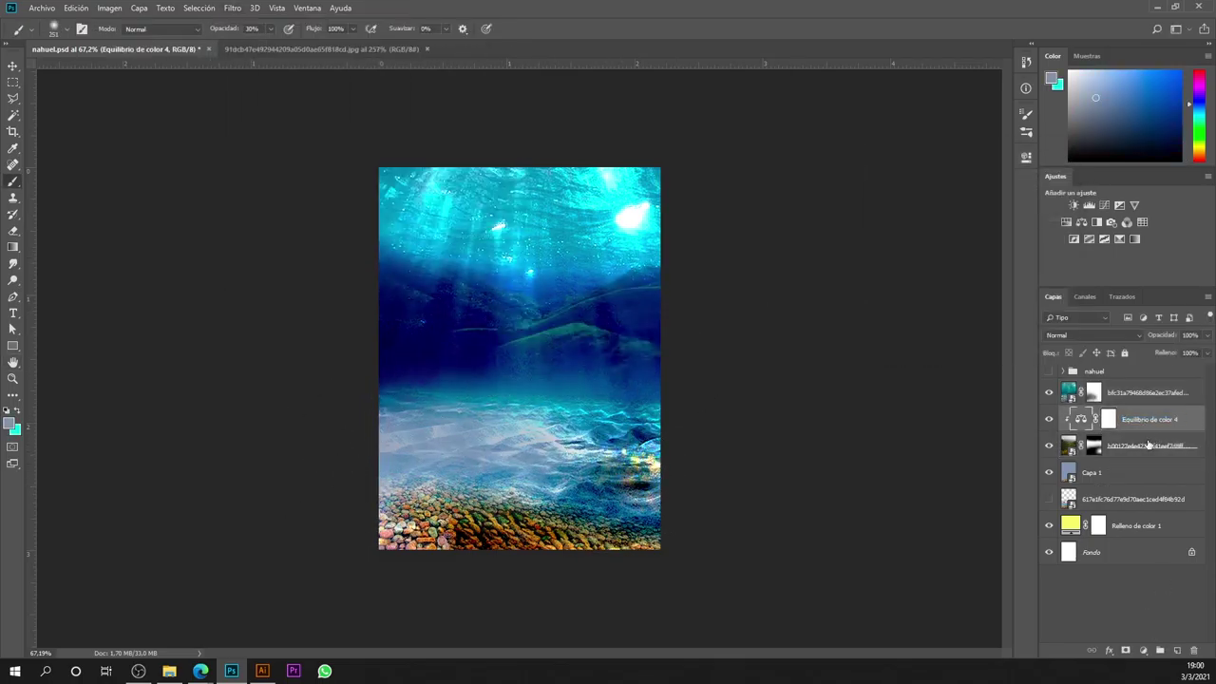
Step: Group the seabed layers into Grupo 1 and expand it to select the ripple layer's mask
key("ctrl+g")
scroll(1095, 344, "down", 5)
scroll(1090, 337, "down", 5)
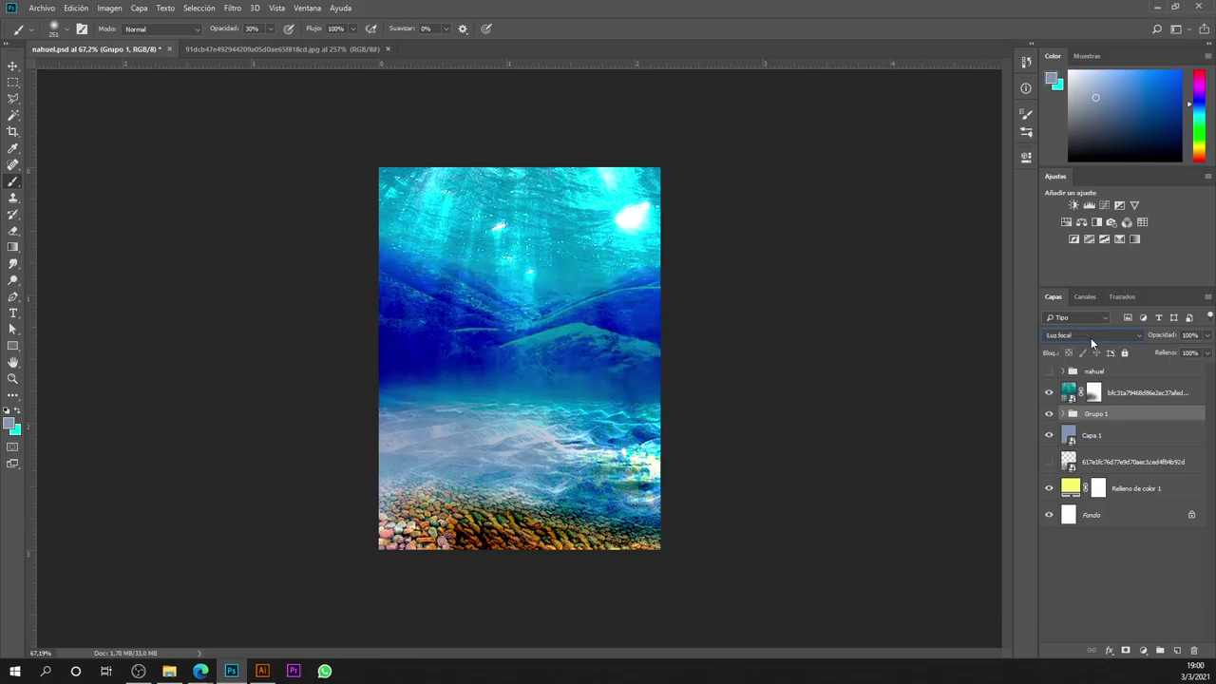
left_click(1062, 414)
left_click(1102, 461)
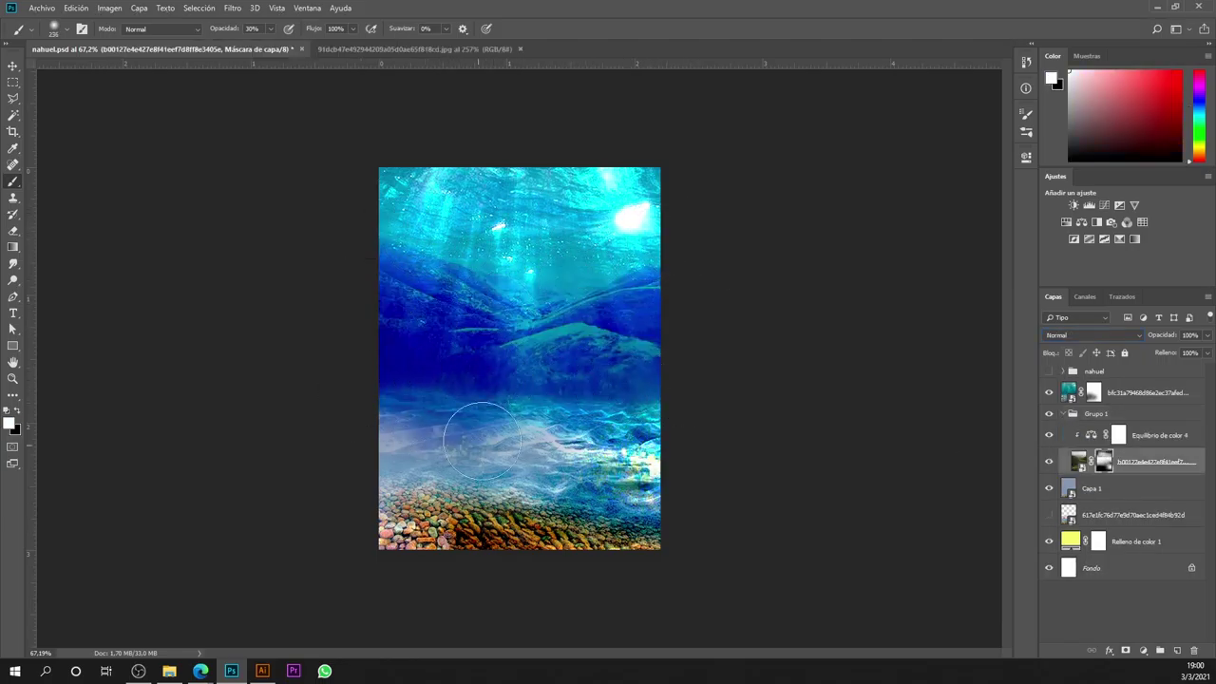
Step: Add a Color Balance adjustment below the group, shifted away from magenta toward blue
left_click(1091, 489)
left_click(1081, 221)
left_click_drag(900, 240, 866, 241)
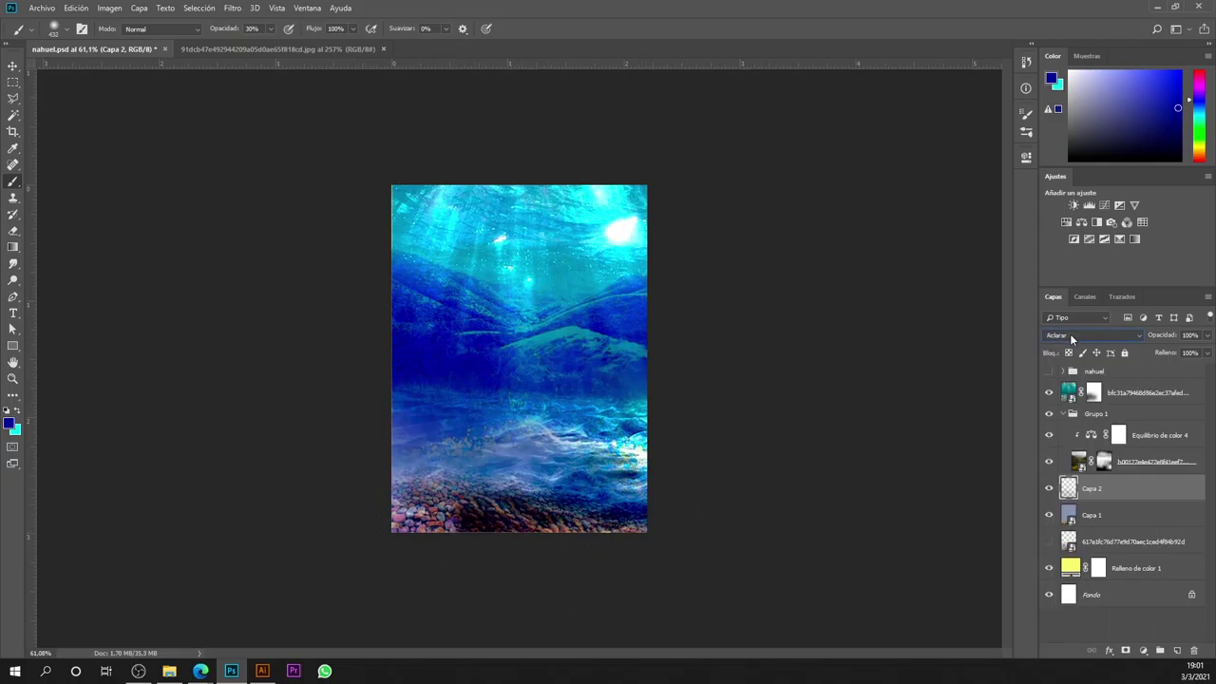
scroll(1069, 333, "down", 2)
scroll(1069, 333, "down", 2)
scroll(1069, 333, "down", 3)
scroll(1069, 333, "down", 2)
left_click(1060, 395)
Step: Apply a Surface Blur filter to the ripple texture layer
left_click(232, 8)
left_click(465, 217)
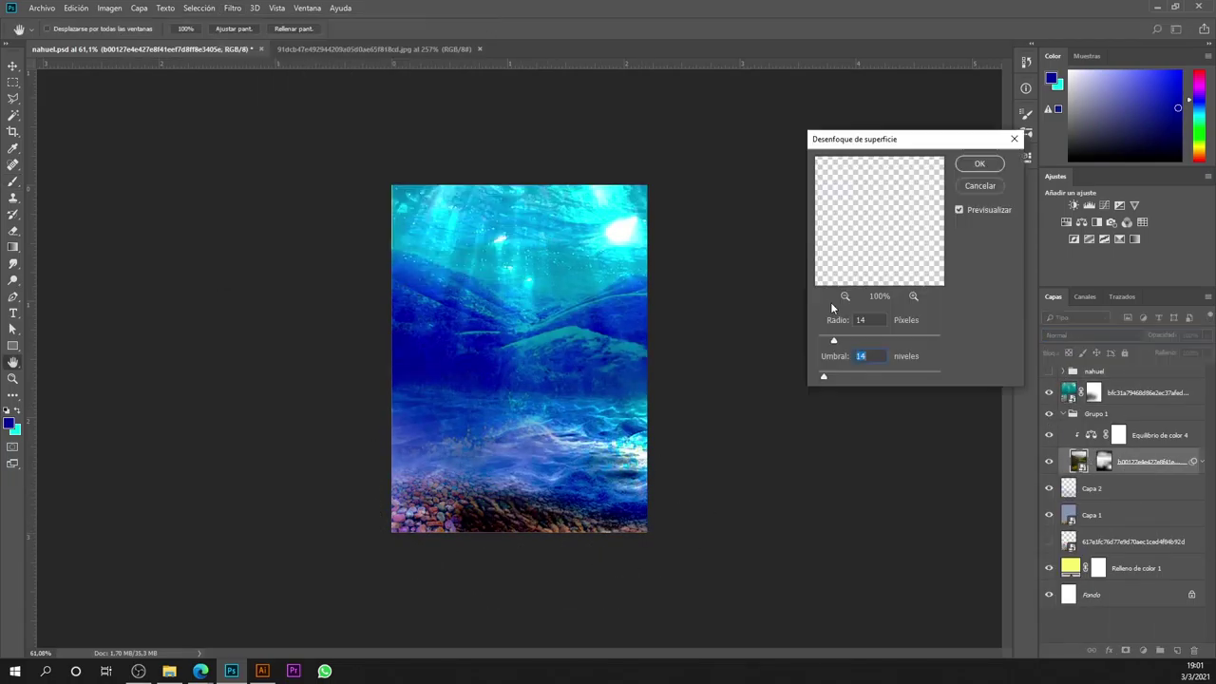
key("Return")
left_click(231, 7)
left_click(456, 211)
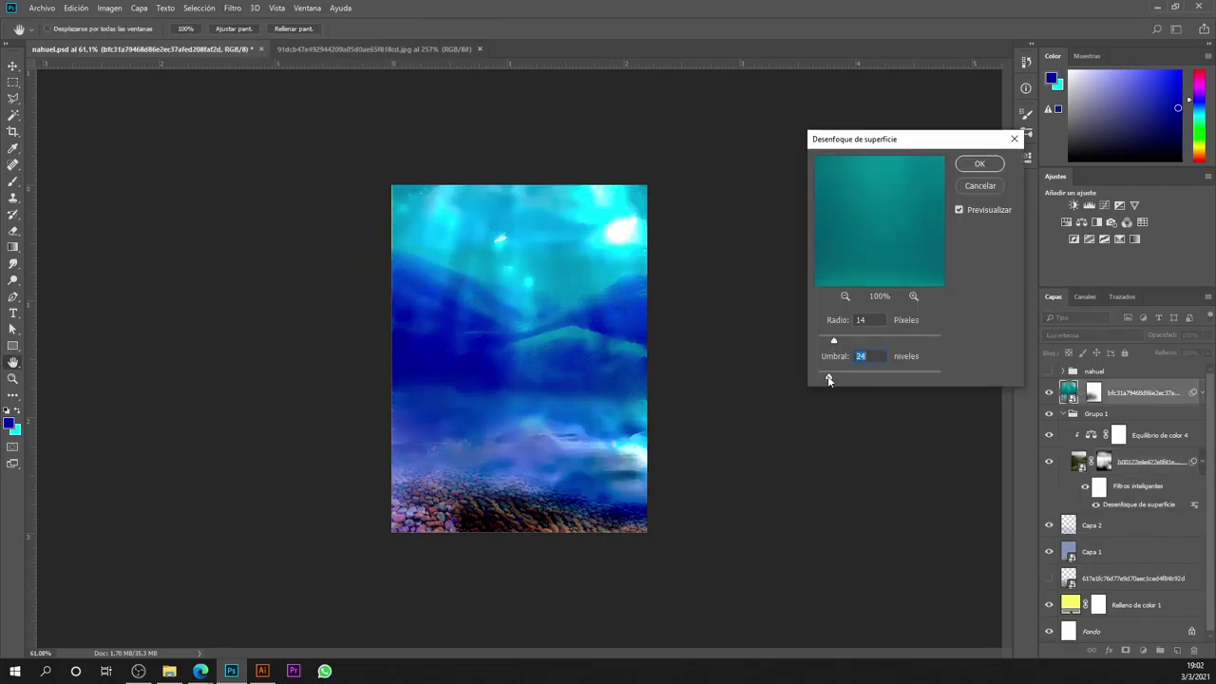
key("Escape")
key("b")
Step: In the Capa 1 seabed, patch and blend pebbles across the seam, then save the smart object
left_click(1092, 551)
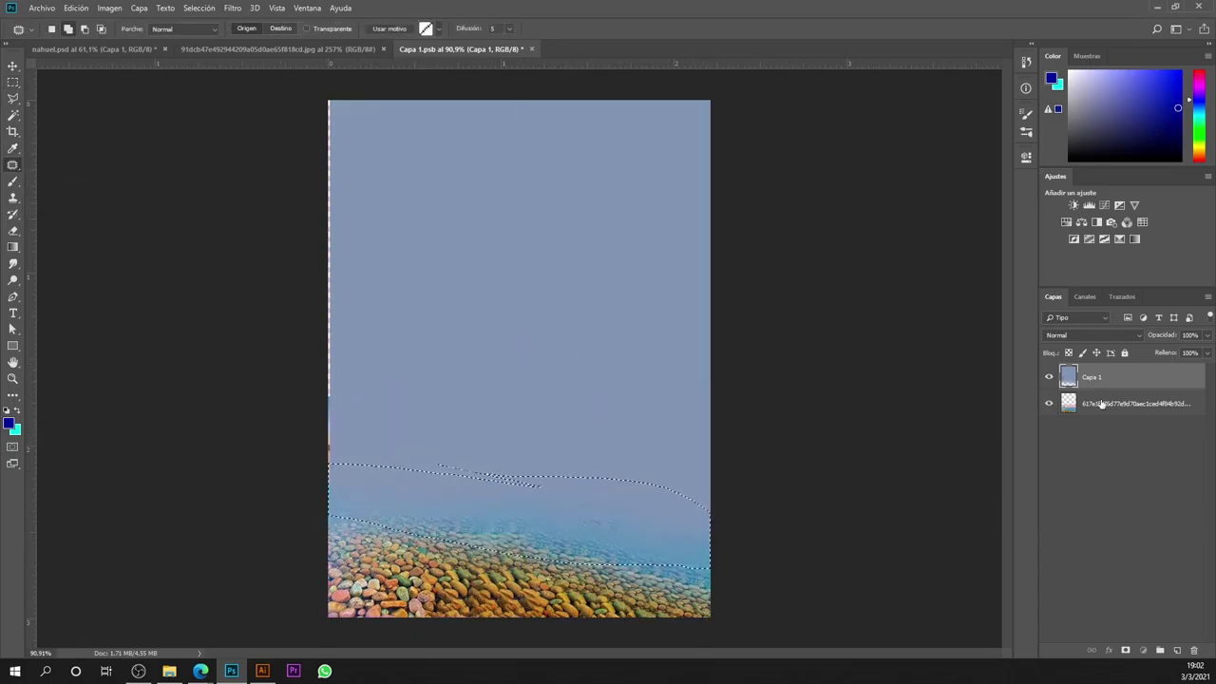
left_click_drag(358, 364, 361, 466)
key("m")
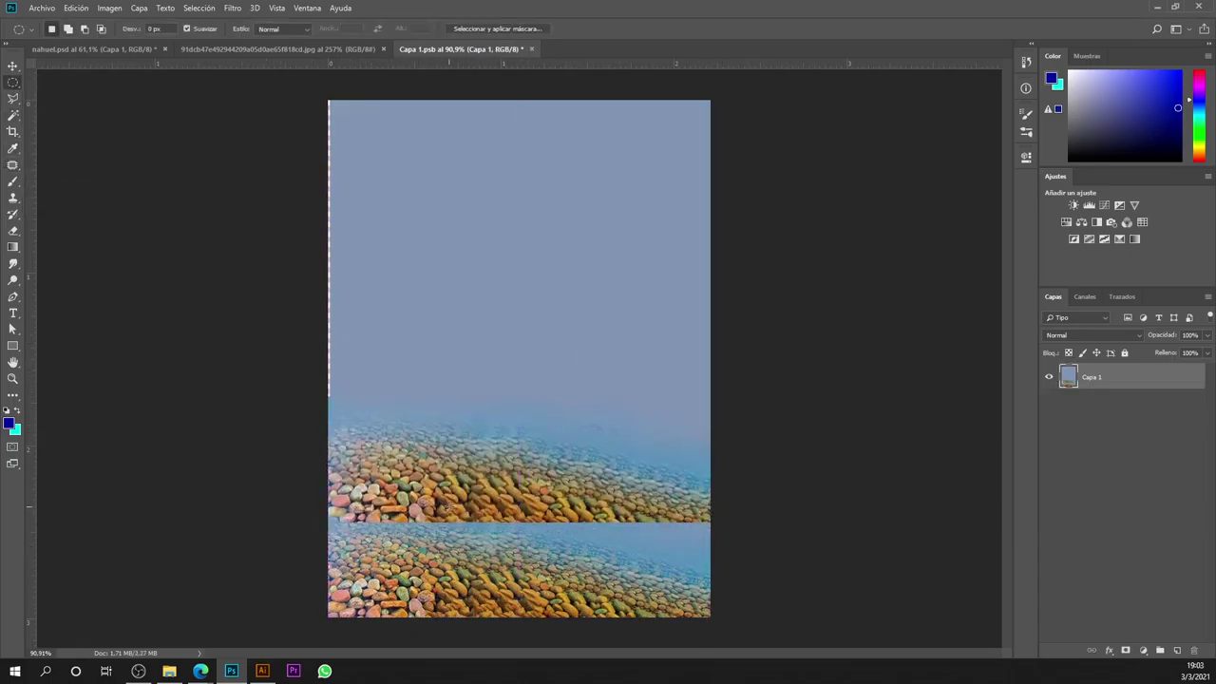
left_click_drag(366, 513, 711, 553)
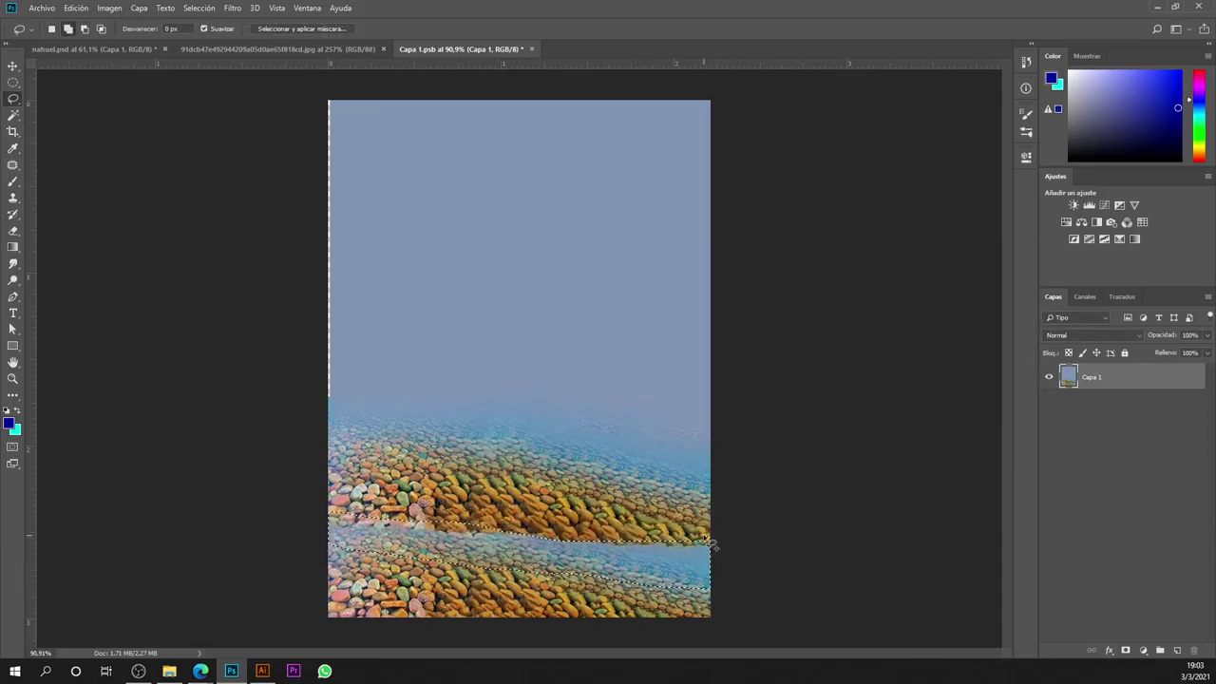
left_click(143, 174)
key("ctrl+s")
Step: Back in the nahuel composition, show the plesiosaur group and transform it into place
key("ctrl+Tab")
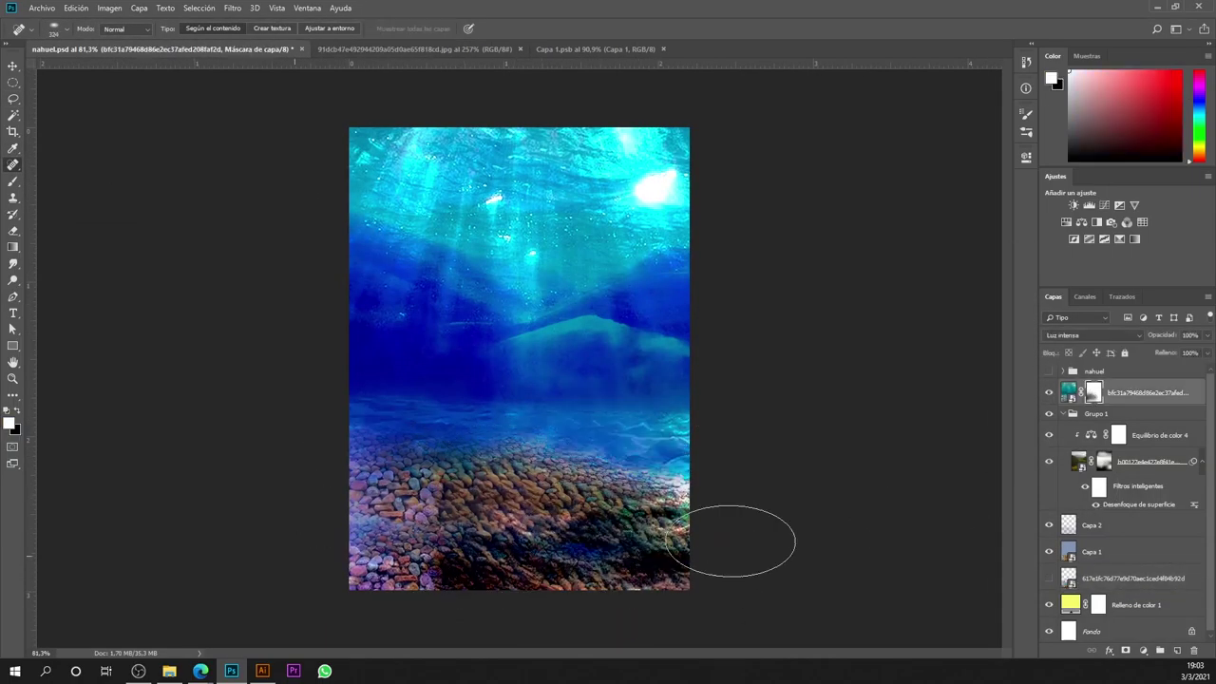
key("b")
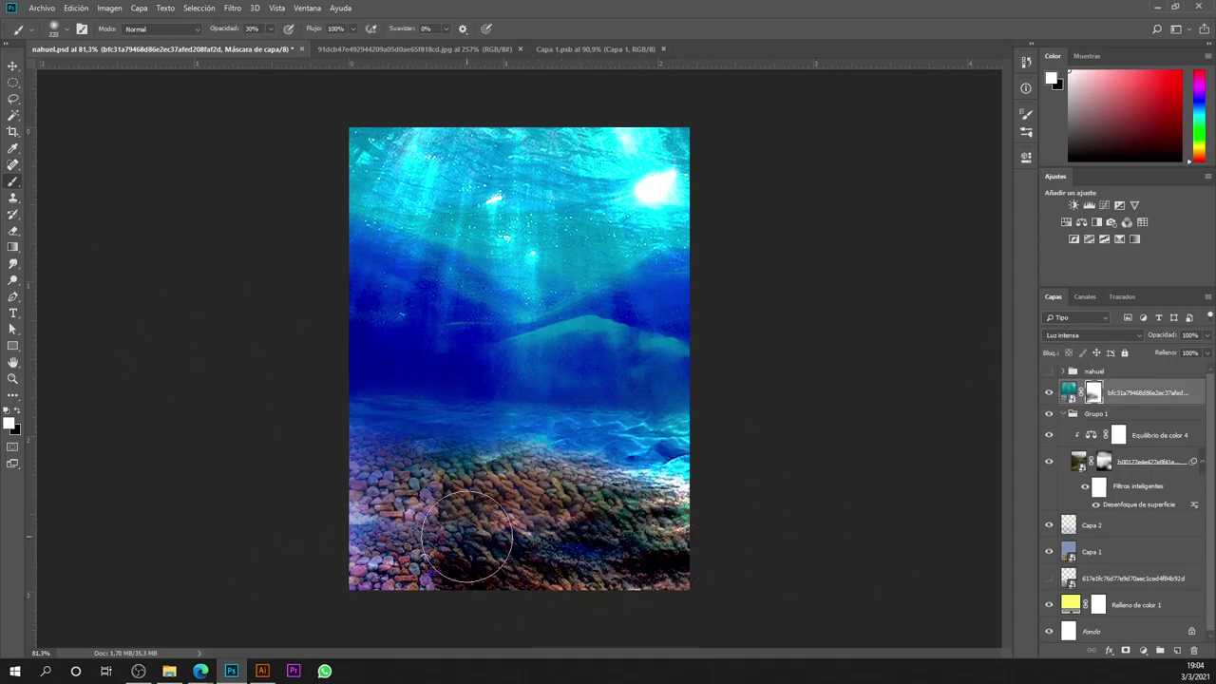
left_click(1049, 371)
left_click(1094, 370)
key("ctrl+t")
key("Return")
Step: In the seabed document, clone sampled pebbles over the remaining seam
key("ctrl+Tab")
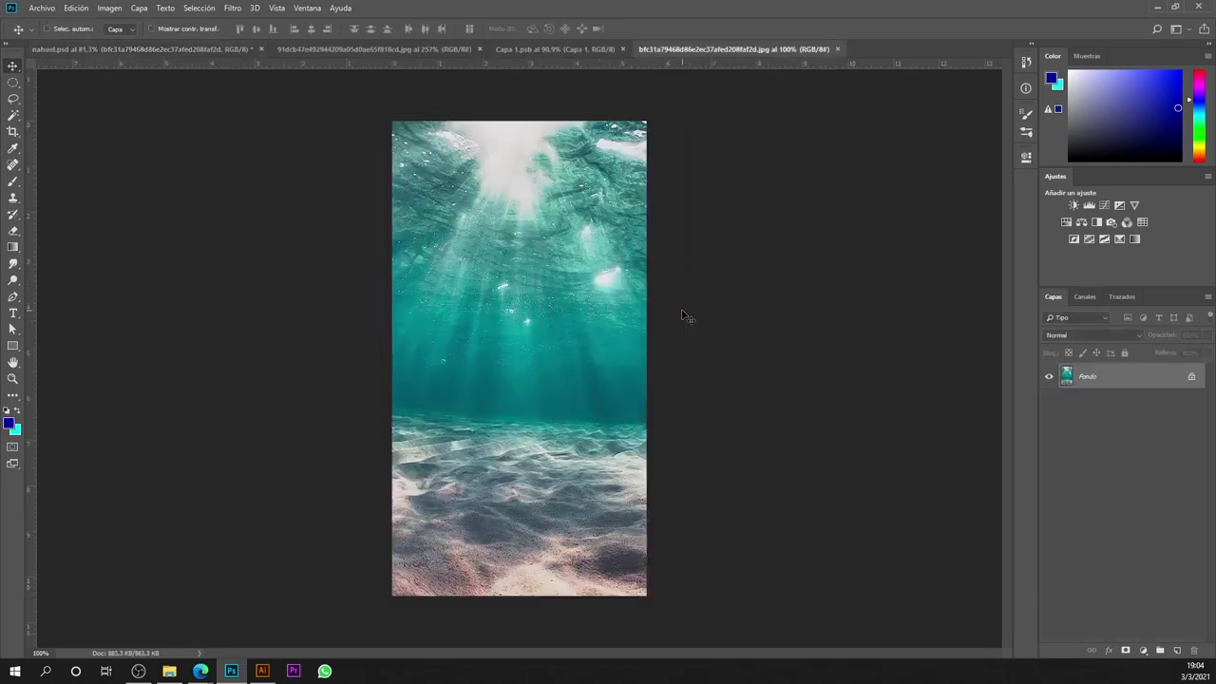
key("ctrl+shift+Tab")
left_click(542, 49)
left_click(42, 8)
key("Escape")
key("s")
left_click(513, 513)
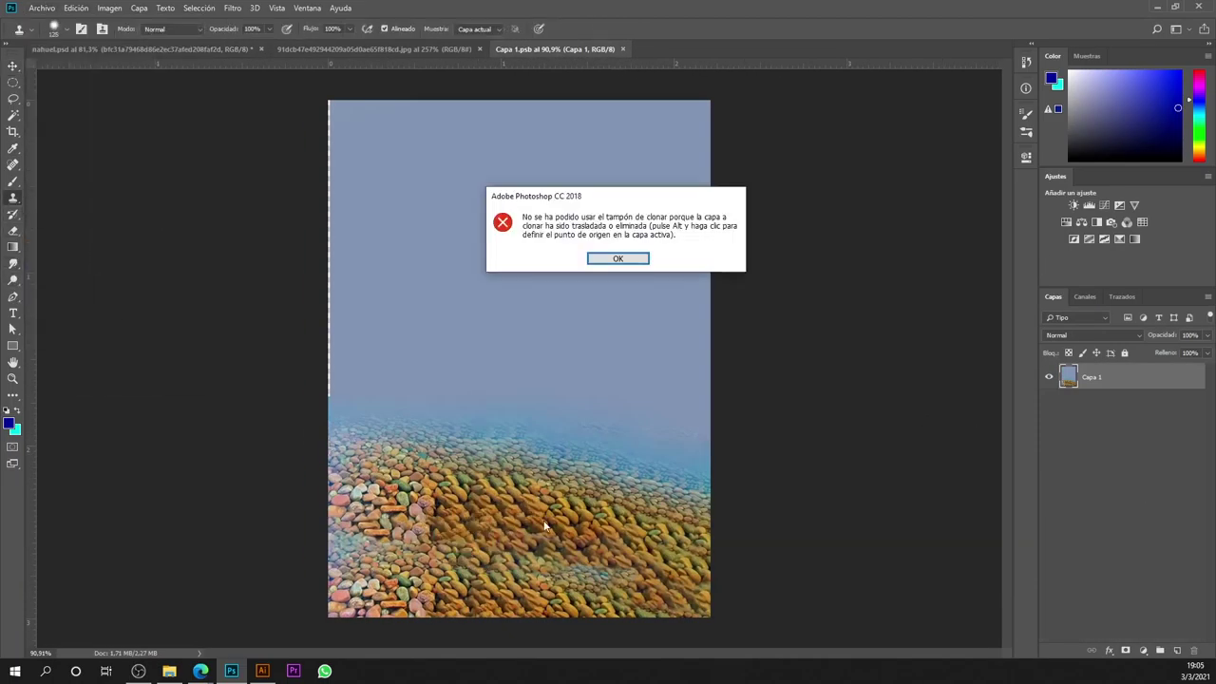
left_click(621, 257)
left_click(547, 525, "alt")
mouse_move(503, 532)
left_mouse_down()
mouse_move(443, 483)
mouse_move(655, 511)
left_mouse_up()
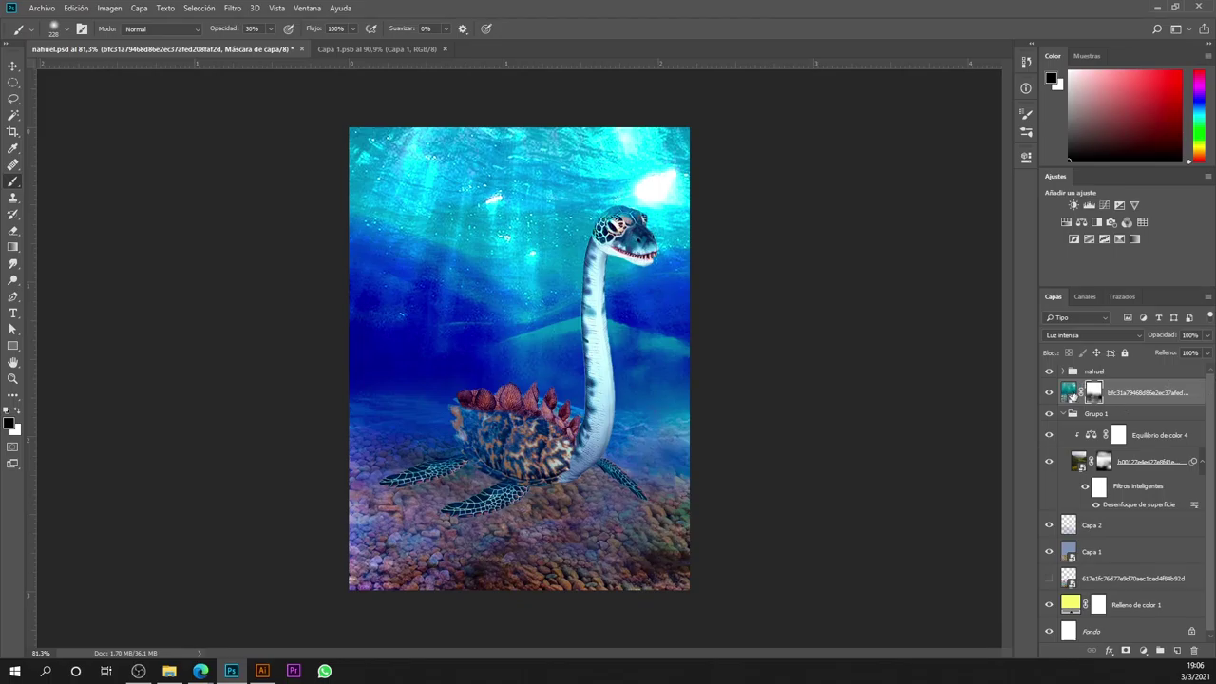
Step: Lower the ripple texture layer's opacity to 59%
left_click(1149, 461)
left_click(1206, 335)
left_click_drag(1191, 353, 1183, 352)
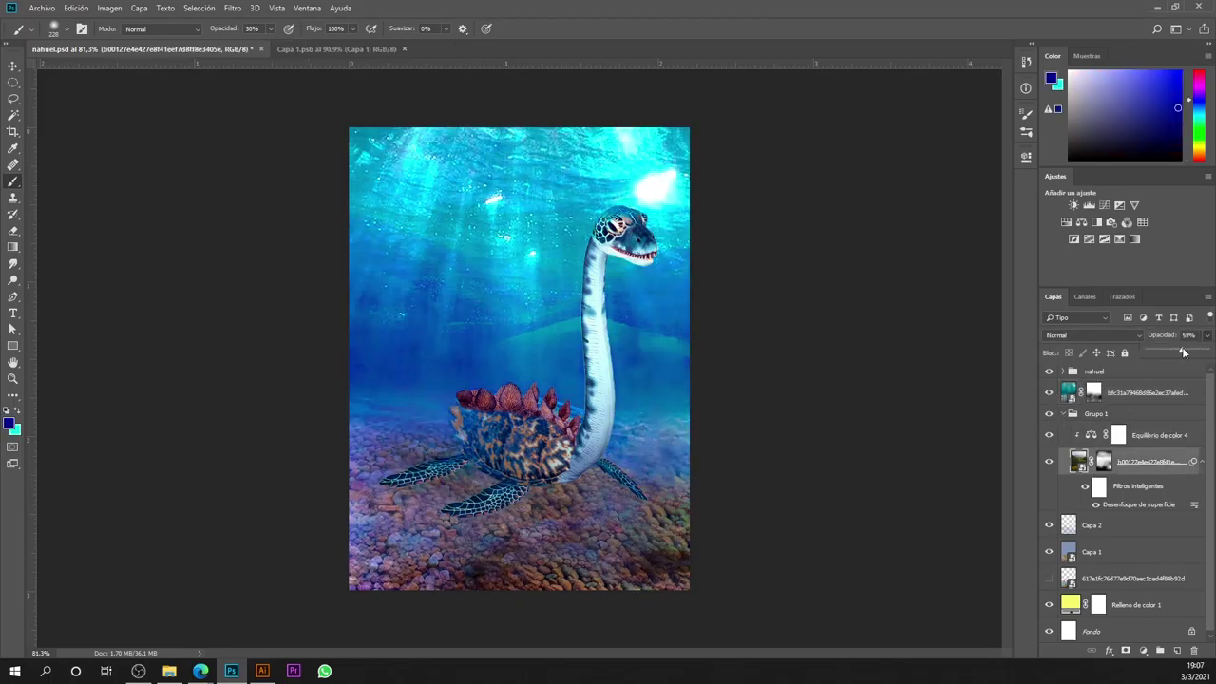
Step: Group the background layers into Grupo 2, hide it, and convert Grupo 2 copia to a smart object
left_click(1144, 392)
left_click(1130, 577, "shift")
key("ctrl+g")
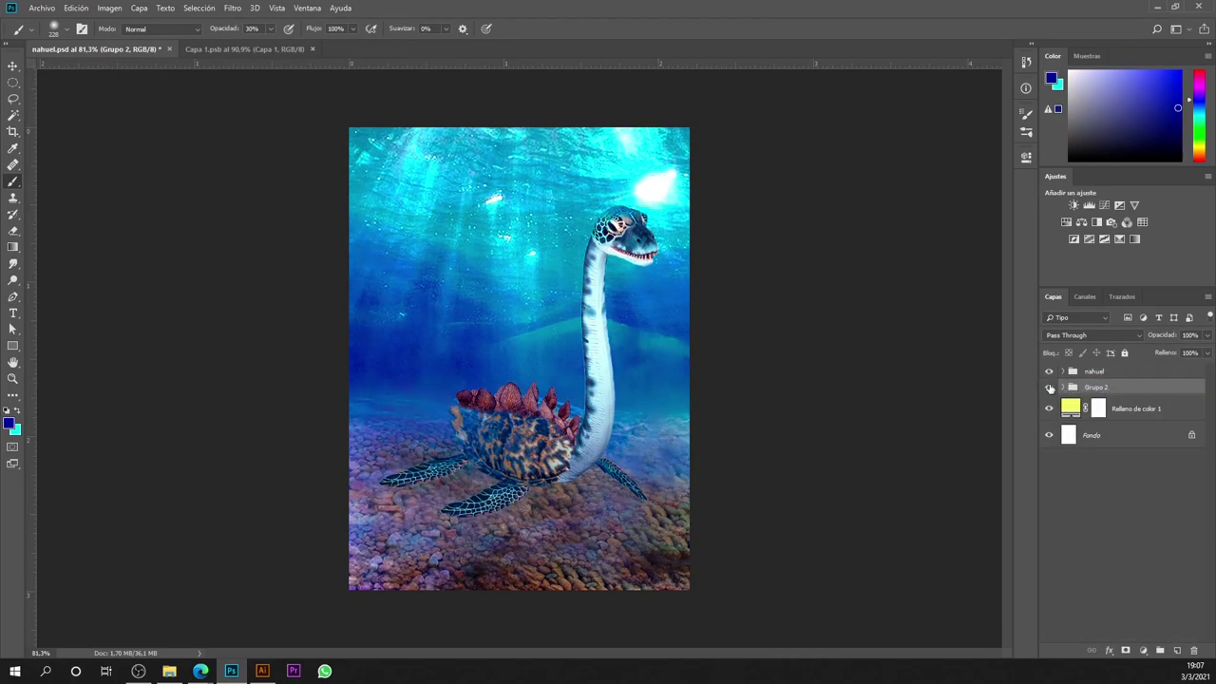
left_click(1048, 403)
right_click(1148, 387)
left_click(979, 426)
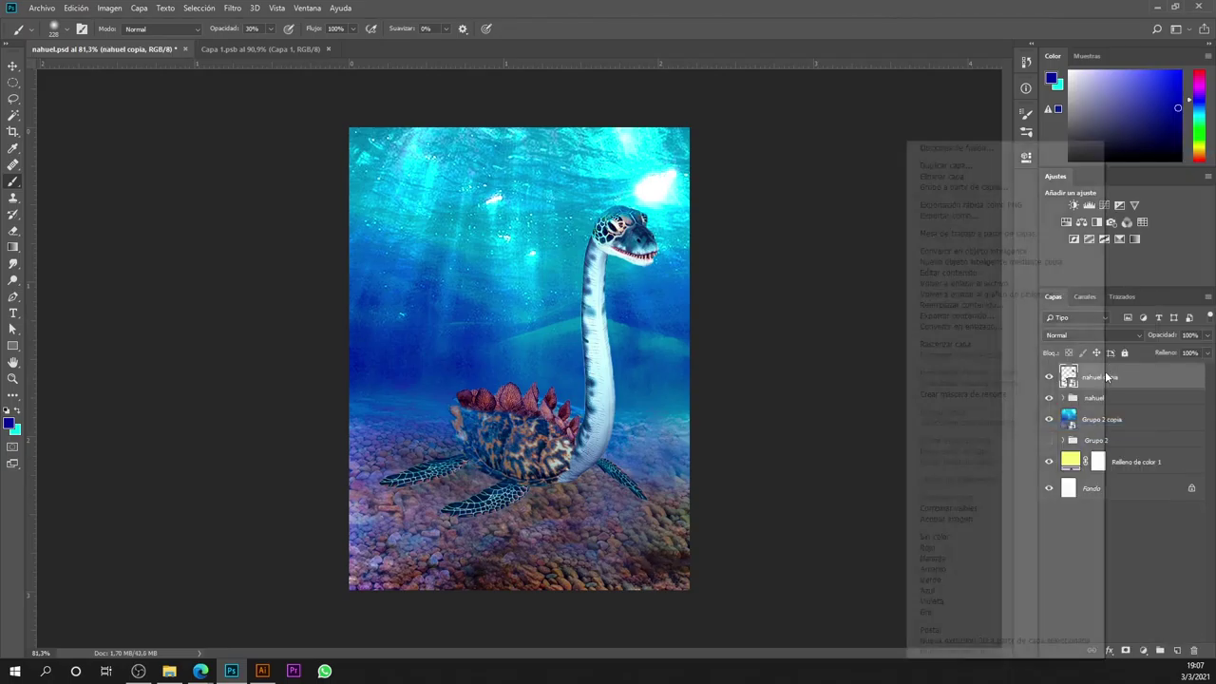
Step: Apply Match Color using Grupo 2 copia from nahuel.psd as the source, with reduced intensity
left_click(109, 8)
left_click(295, 297)
left_click(788, 448)
left_click(790, 479)
left_click(807, 465)
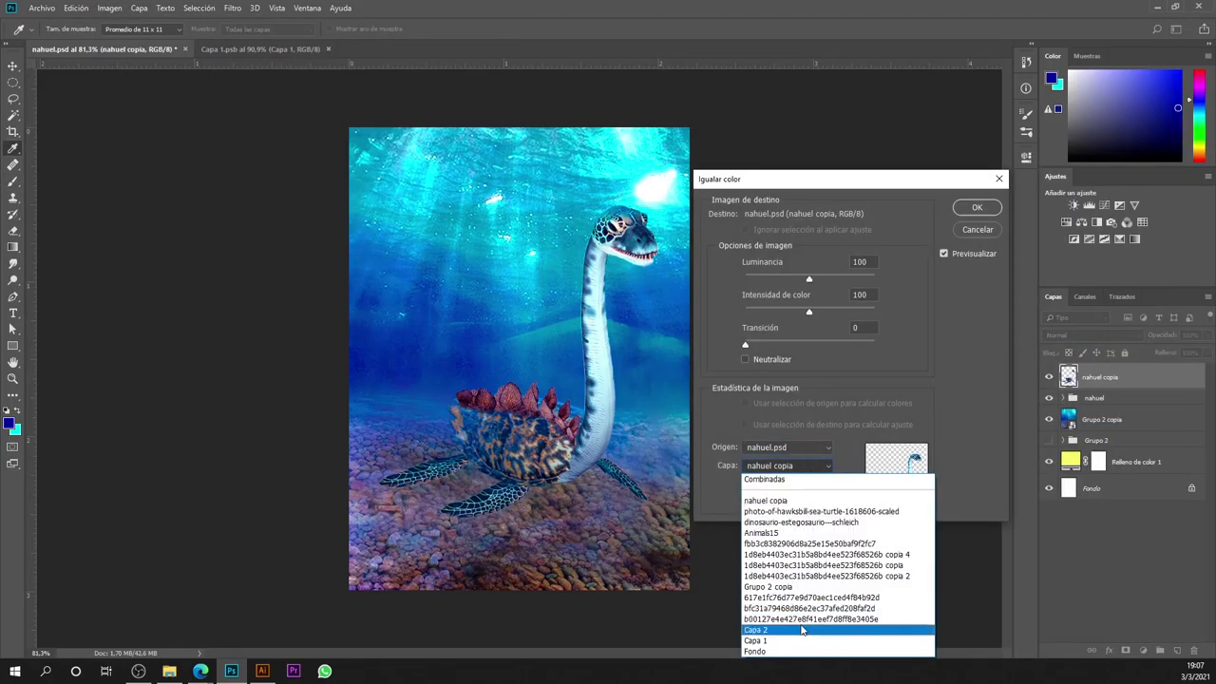
left_click(805, 587)
left_click_drag(808, 311, 797, 313)
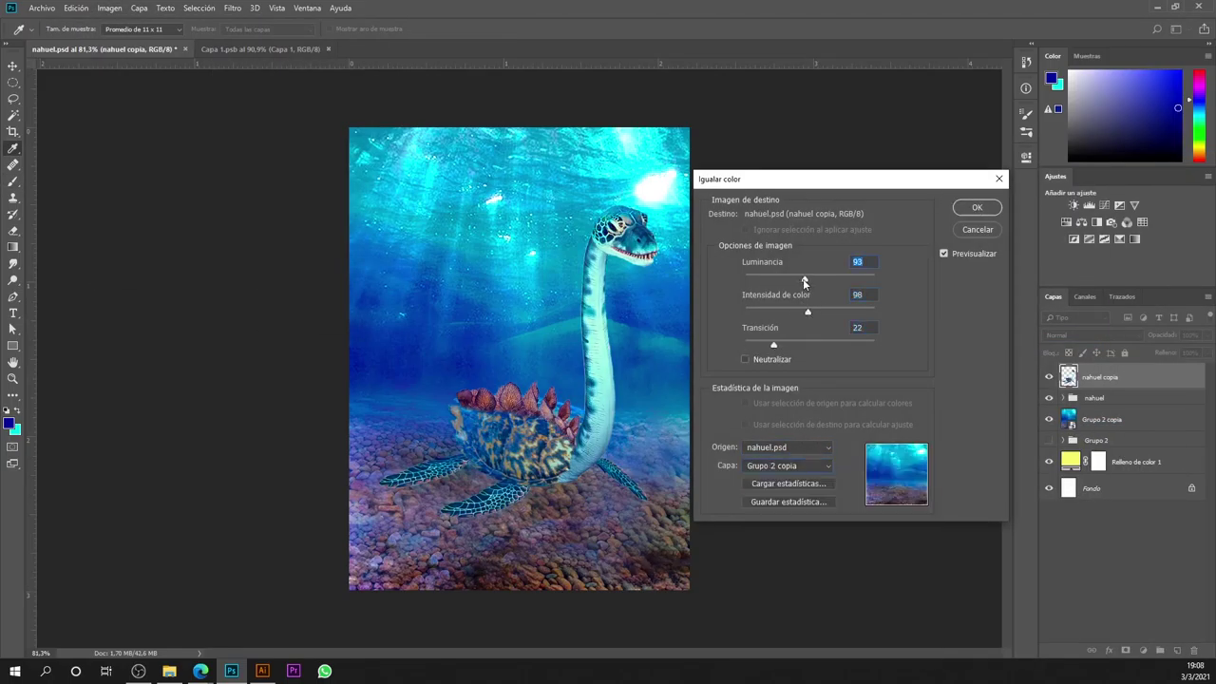
key("Return")
Step: Move the creature copy into the nahuel group, flip it, and level it below the plesiosaur
key("b")
key("ctrl+0")
left_click_drag(1127, 406, 1102, 424)
key("ctrl+t")
right_click(534, 380)
left_click(580, 550)
left_click_drag(456, 285, 456, 507)
mouse_move(737, 379)
left_mouse_down()
mouse_move(722, 327)
mouse_move(723, 358)
left_mouse_up()
mouse_move(592, 498)
left_mouse_down()
mouse_move(524, 517)
mouse_move(523, 498)
left_mouse_up()
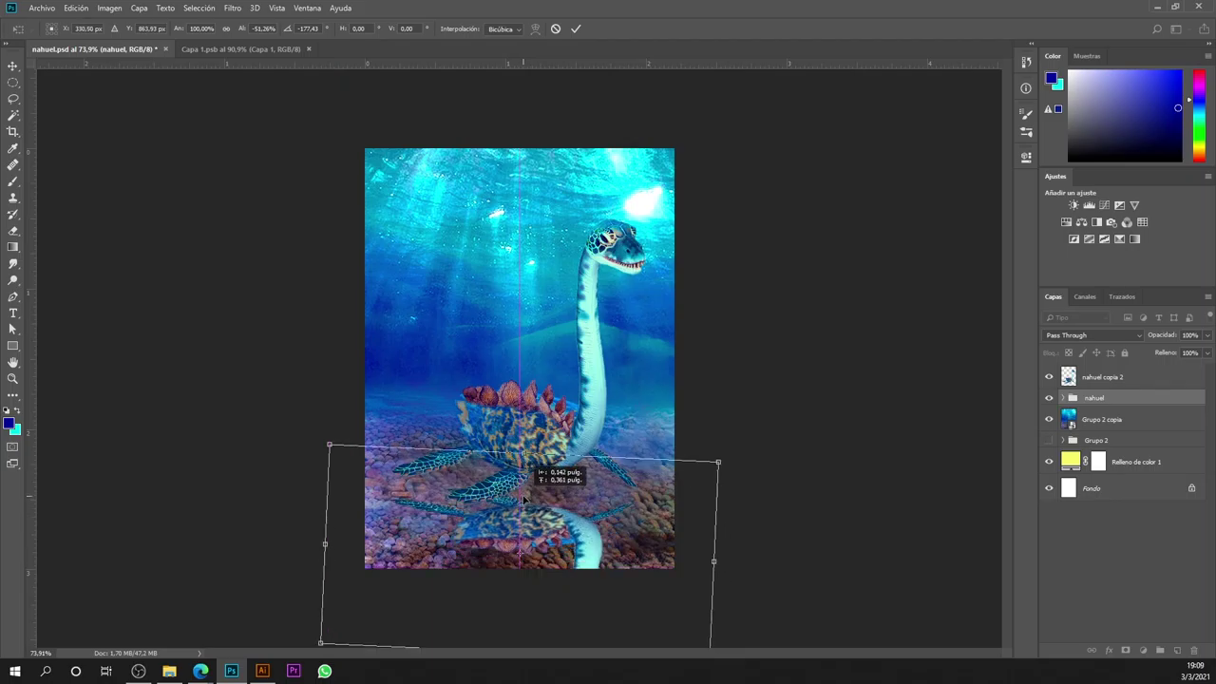
Step: Duplicate the reflection, flip it vertically, and squash it into a flat shadow under the creature
key("Return")
key("ctrl+j")
key("ctrl+t")
right_click(581, 380)
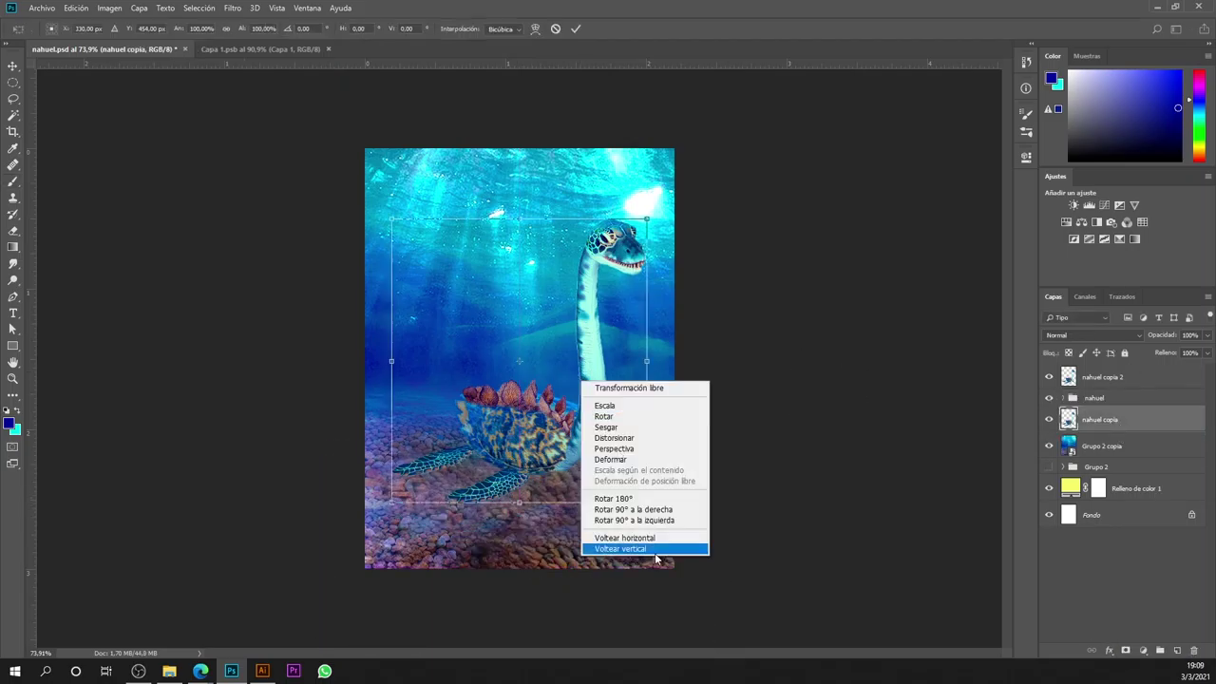
left_click(646, 548)
left_click_drag(515, 348, 519, 617)
mouse_move(524, 494)
left_mouse_down()
mouse_move(492, 548)
mouse_move(583, 563)
left_mouse_up()
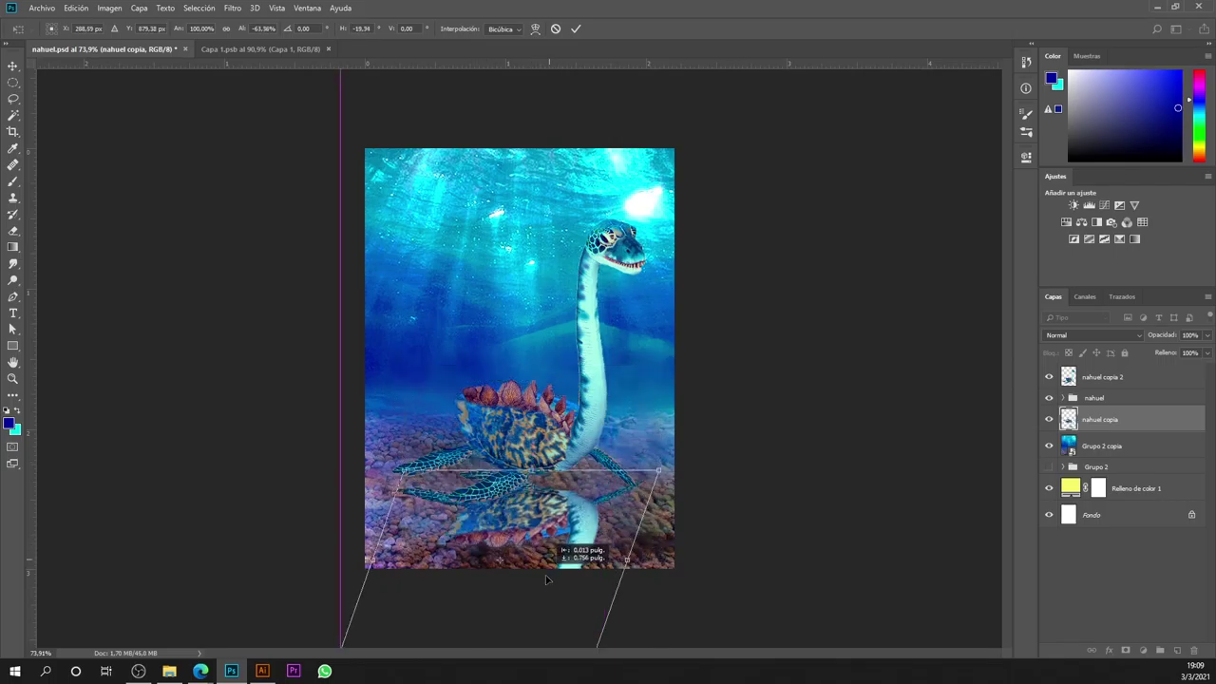
key("Return")
Step: Give the shadow a black Color Overlay and an 8,4 pixel Gaussian Blur
left_click(1108, 651)
left_click(1077, 346)
key("b")
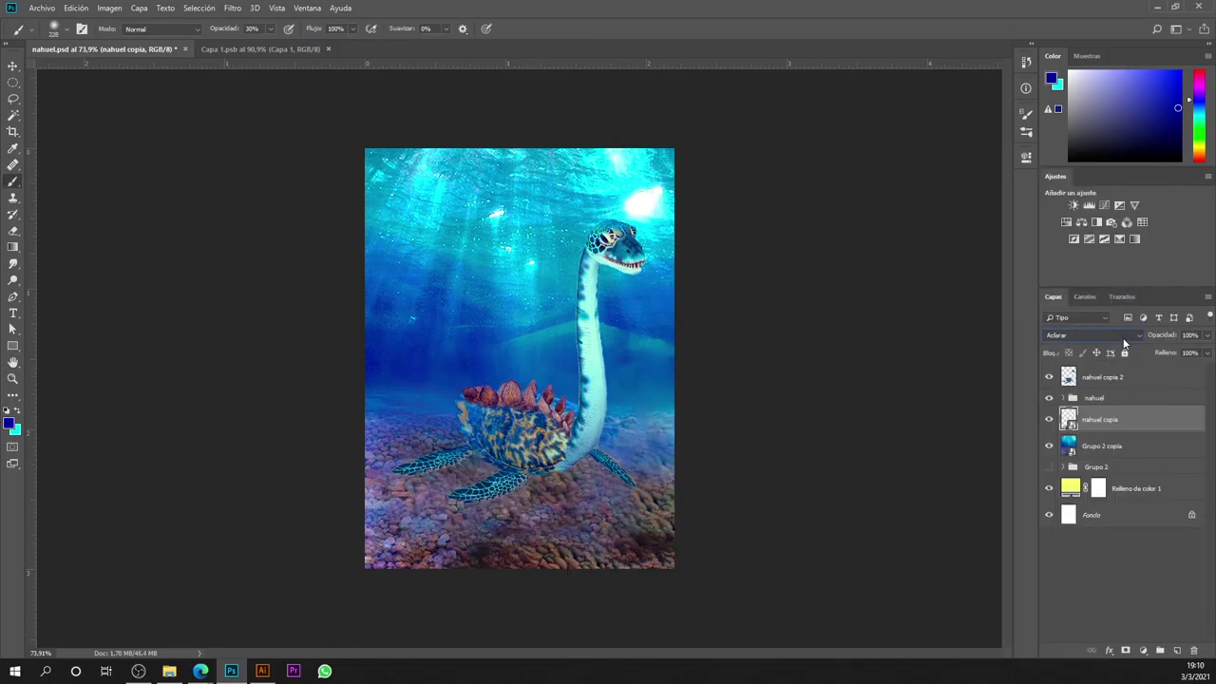
left_click(231, 7)
left_click(261, 21)
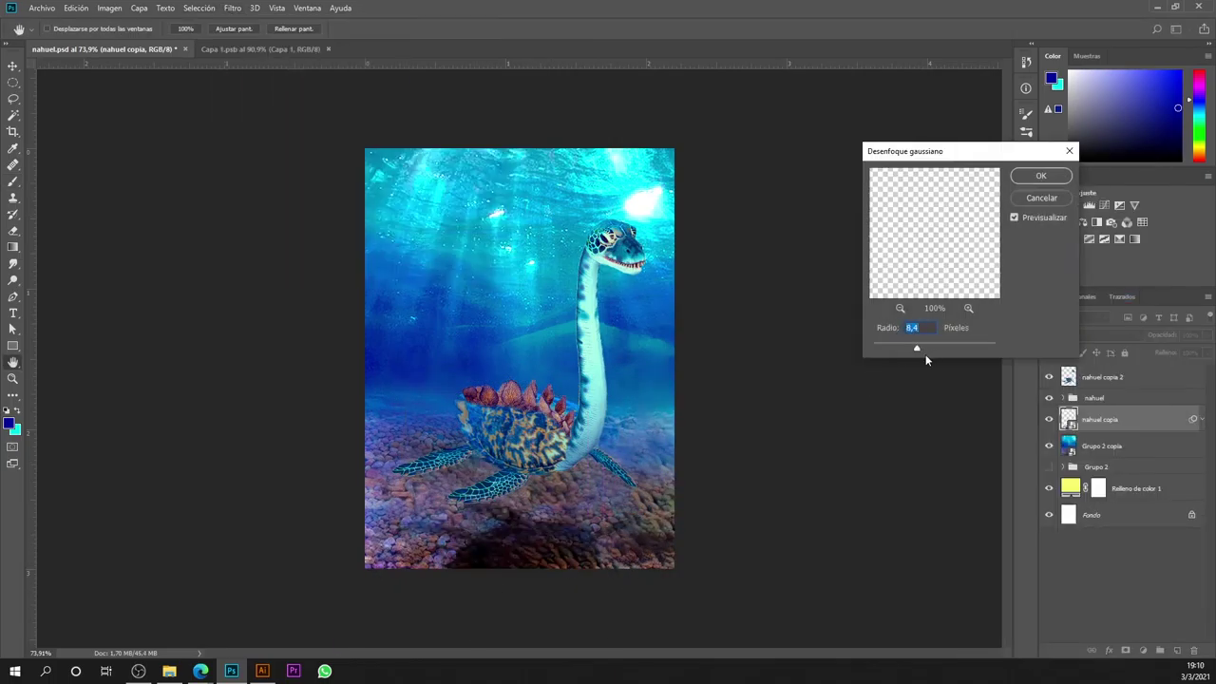
key("Return")
Step: Select the nahuel copia 2 layer and open the brush presets
scroll(775, 320, "down", 2)
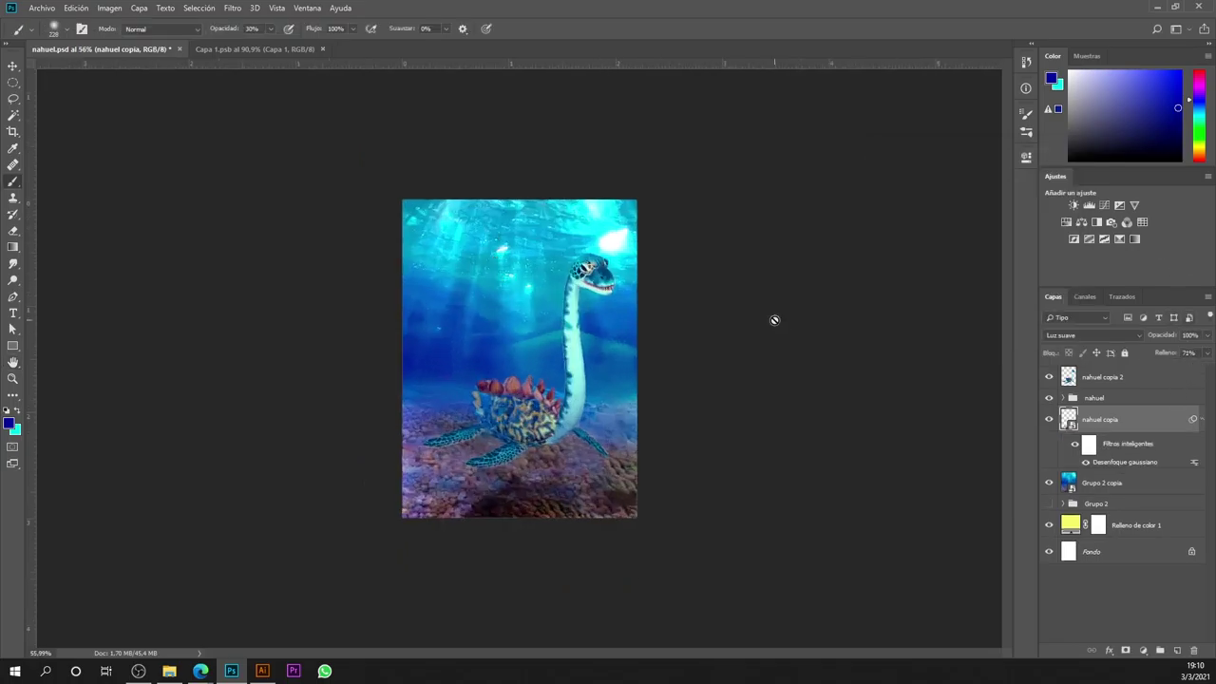
left_click(1101, 377)
left_click(59, 29)
scroll(263, 484, "up", 2)
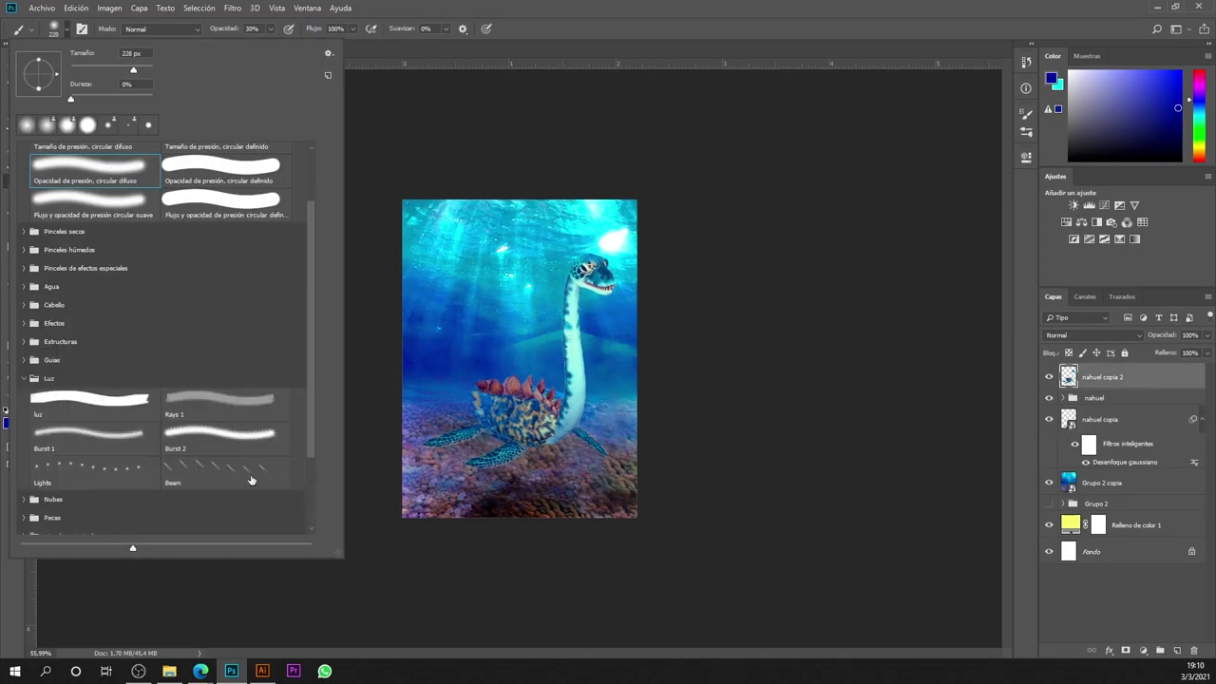
Step: Pick a light-ray brush from the presets and shrink its size
left_click(537, 294)
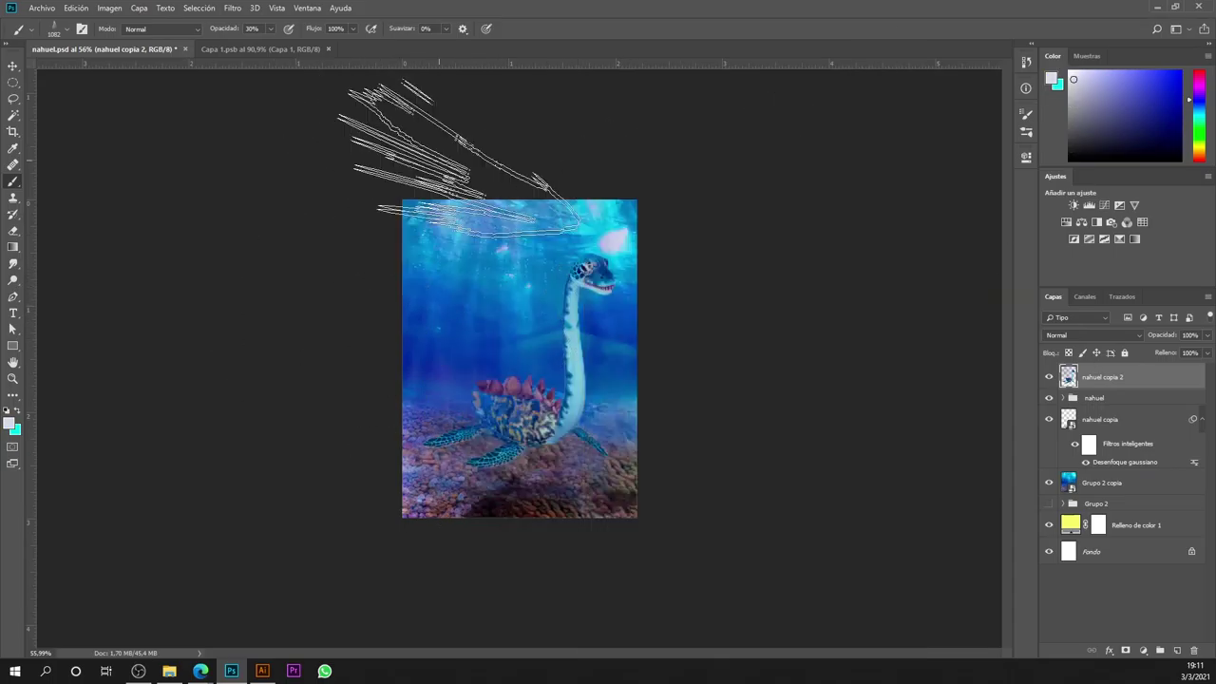
right_click(611, 190)
key("Escape")
scroll(608, 162, "up", 1)
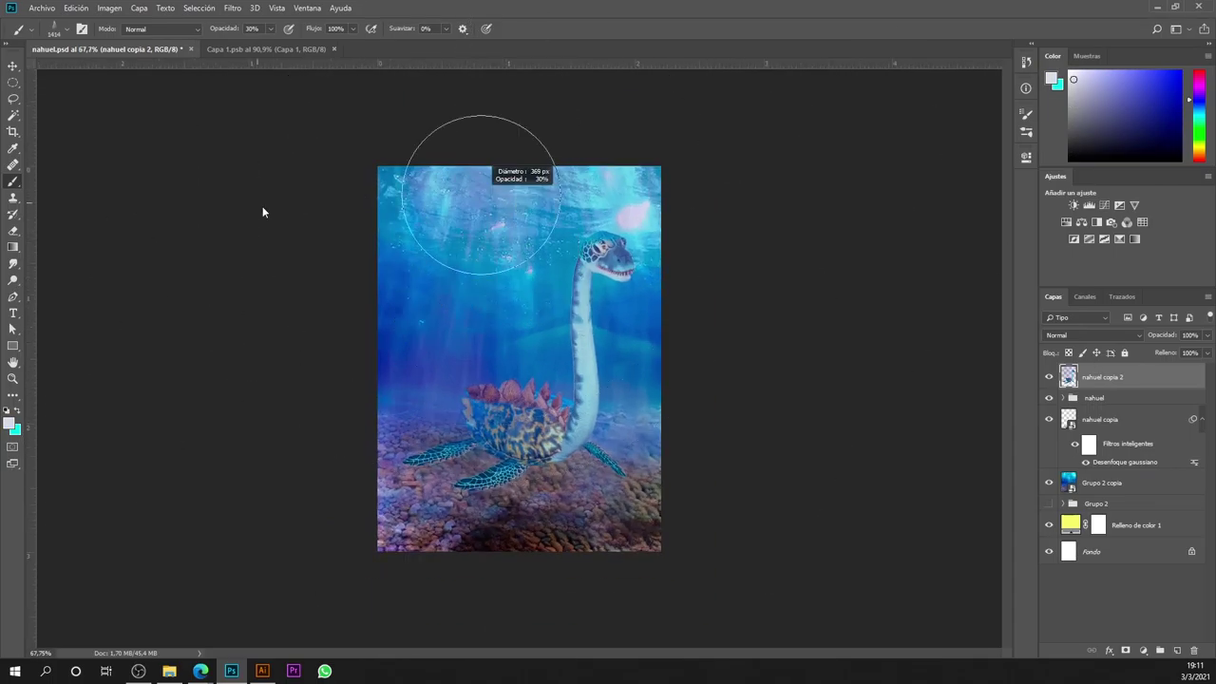
scroll(517, 358, "up", 2)
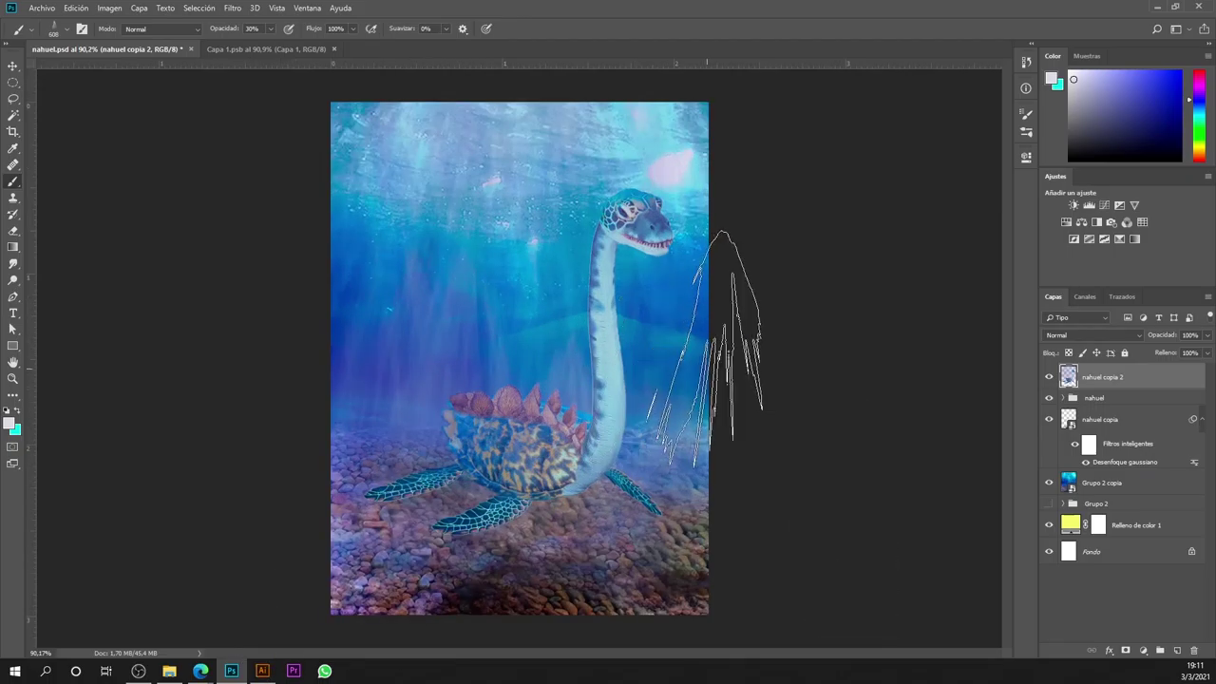
Step: Add empty layer Capa 3, then duplicate the nahuel group and merge the copy into one layer
left_click(76, 7)
left_click(1177, 650)
mouse_move(1097, 424)
left_mouse_down()
mouse_move(1163, 610)
mouse_move(1073, 435)
left_mouse_up()
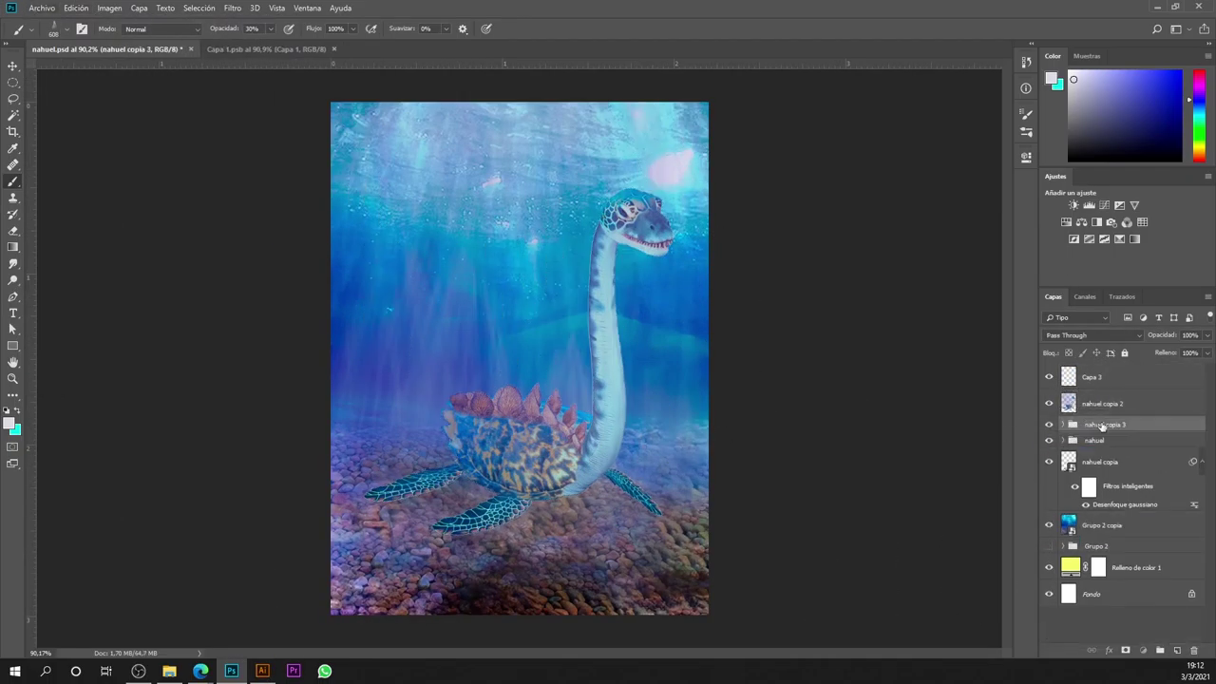
right_click(1102, 426)
left_click(1143, 409)
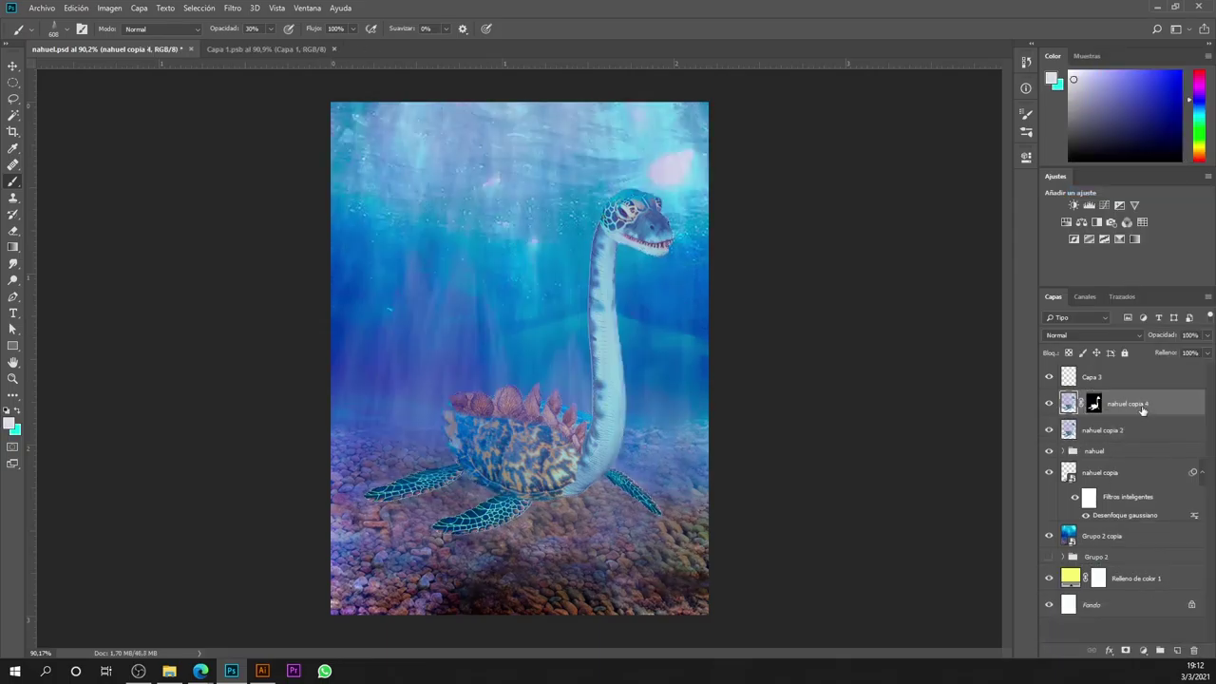
Step: On Capa 3, paint thin rim-light highlights along the creature with a small light brush
left_click(1092, 377)
scroll(579, 285, "up", 2)
right_click(556, 167)
key("Escape")
scroll(701, 149, "up", 3)
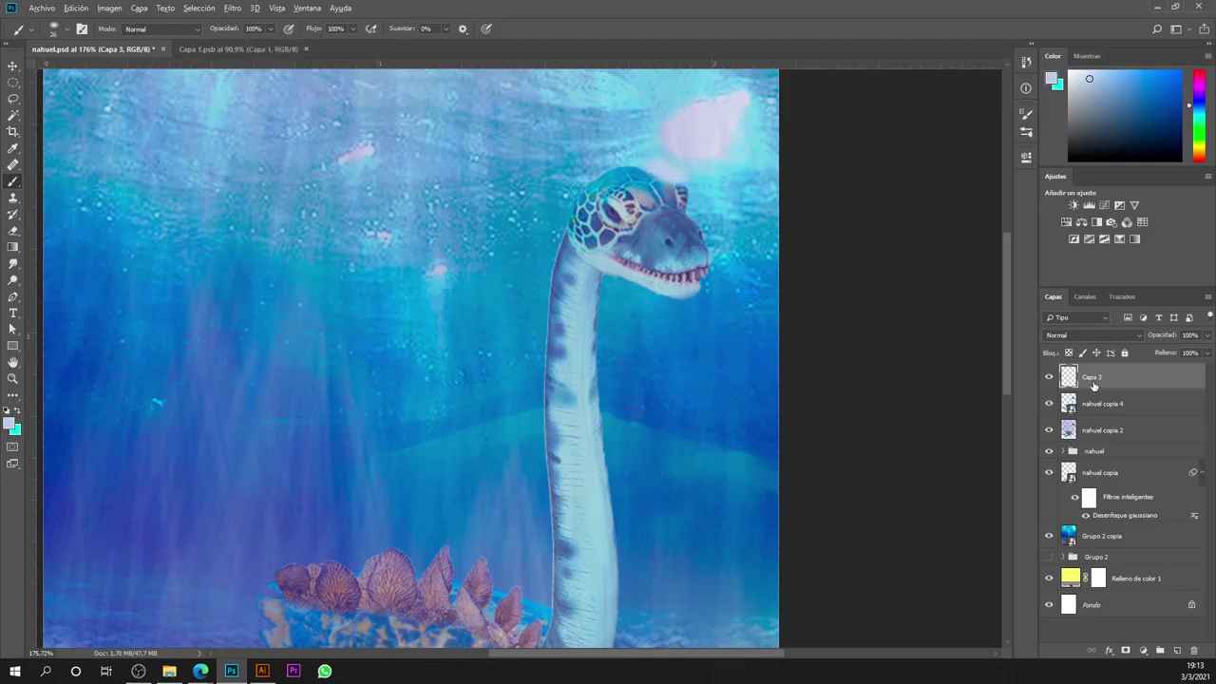
scroll(545, 517, "up", 2)
scroll(532, 527, "up", 1)
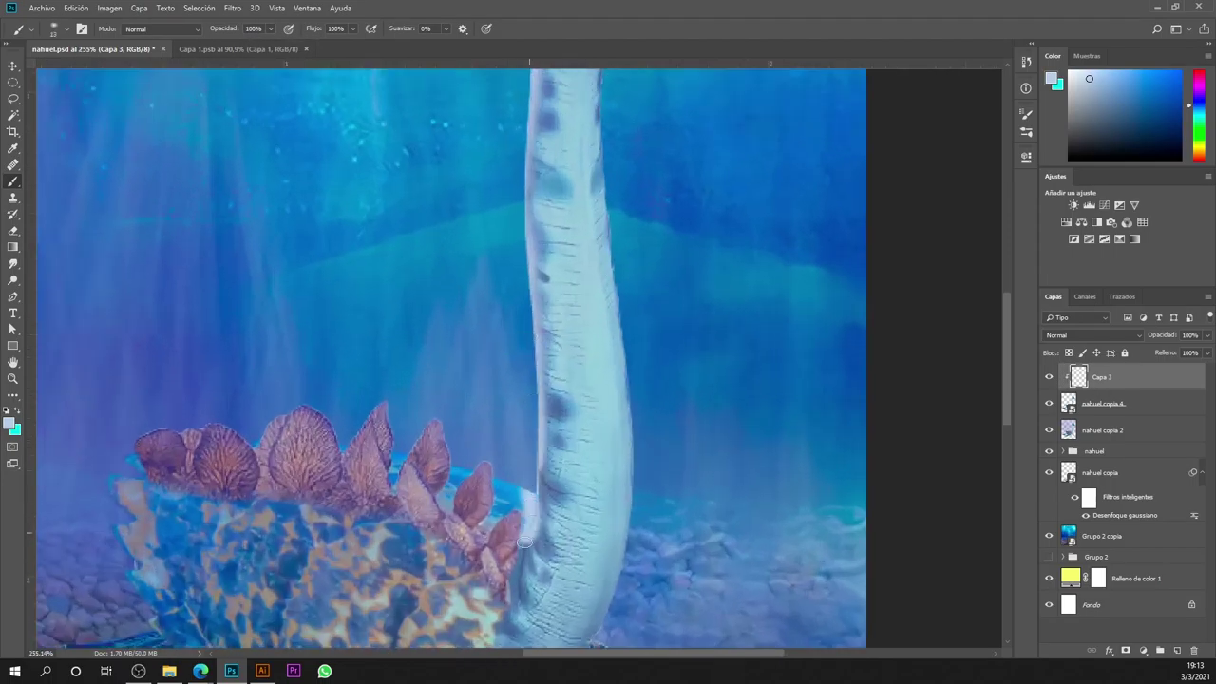
scroll(523, 537, "up", 1)
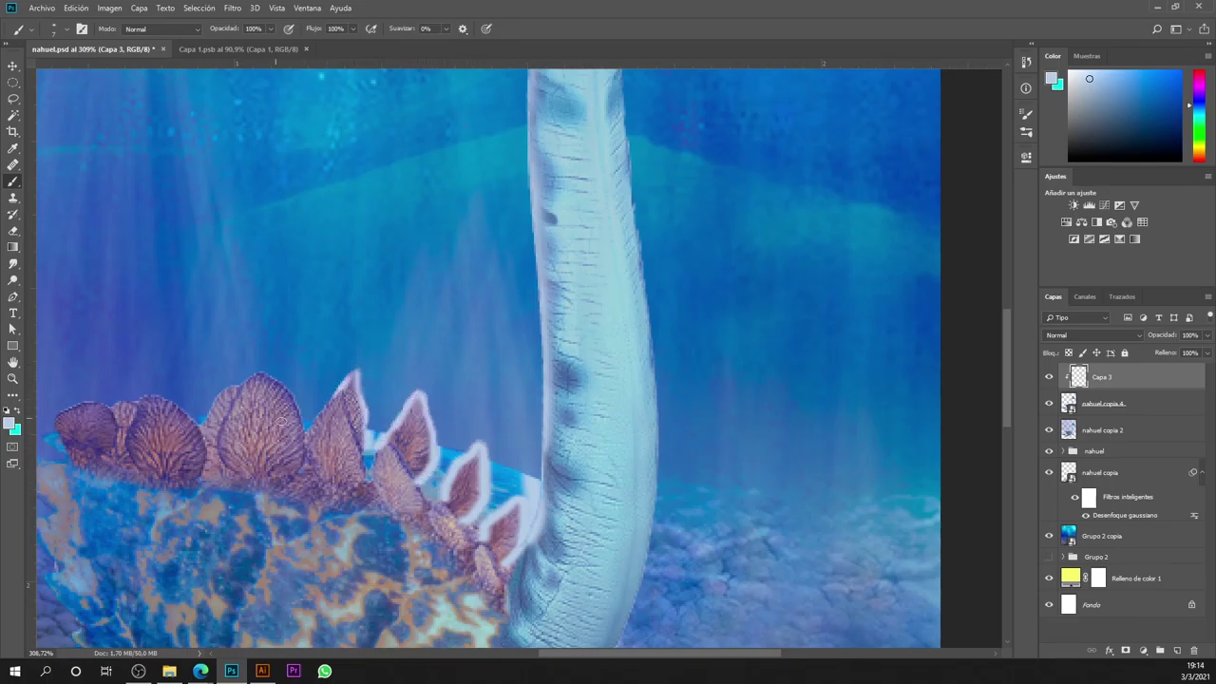
scroll(556, 595, "down", 2)
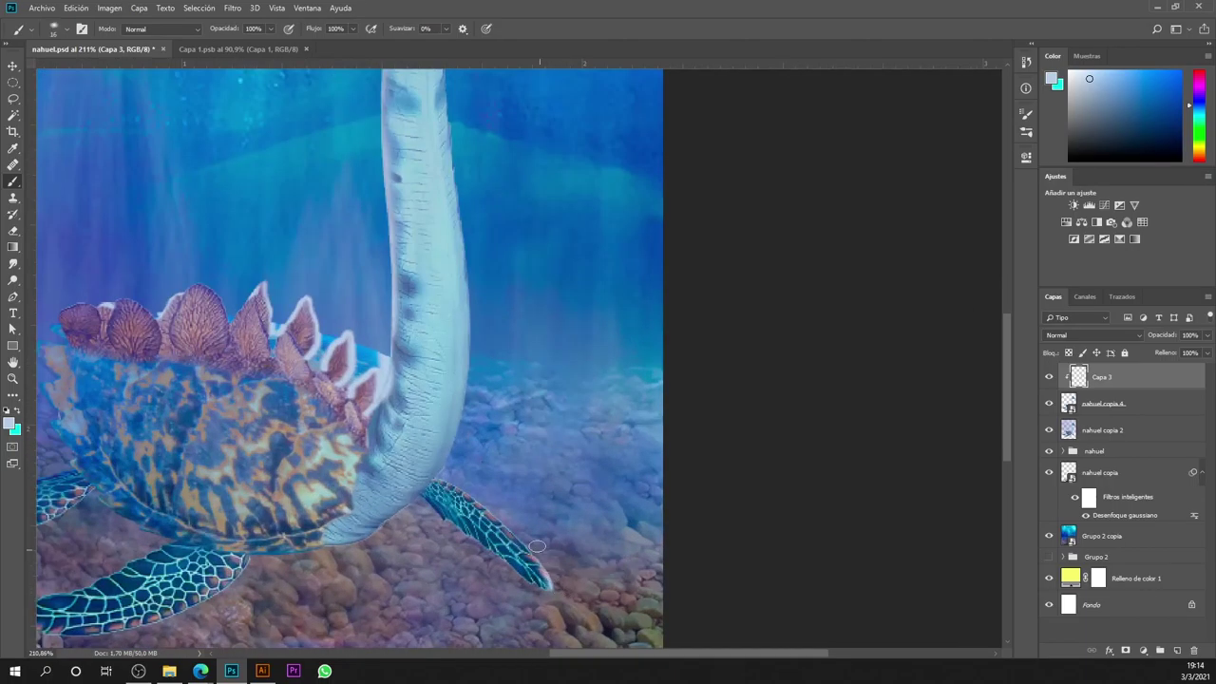
scroll(442, 482, "down", 5)
scroll(416, 447, "up", 4)
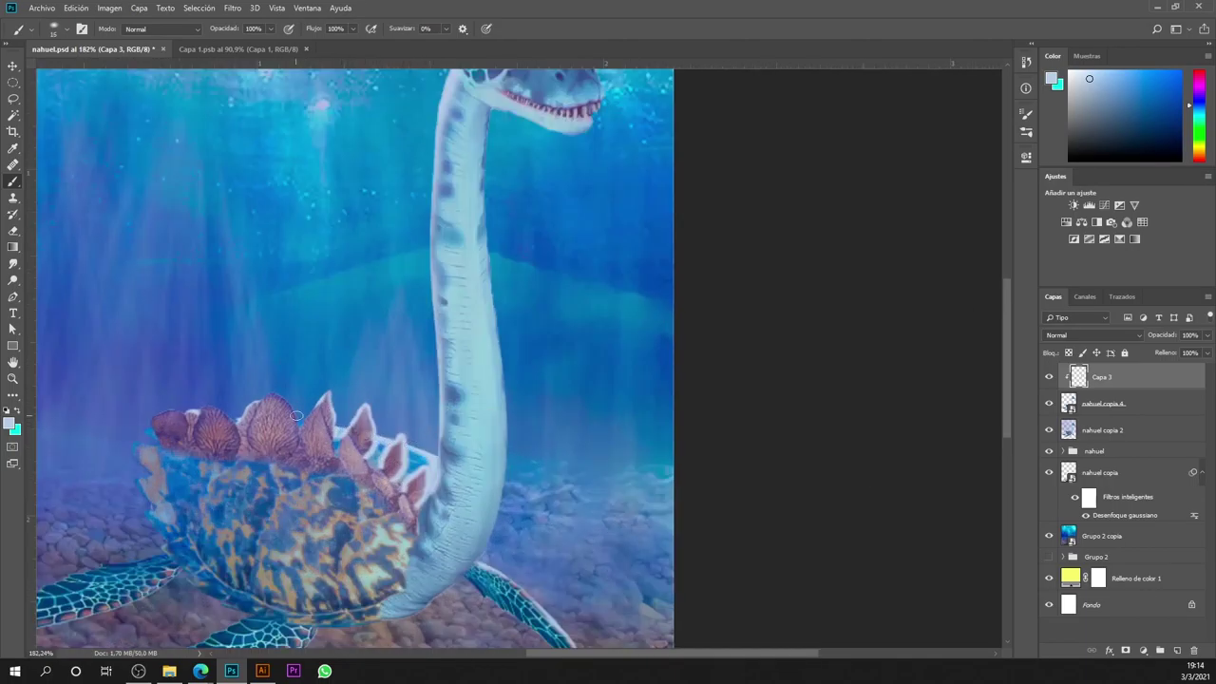
scroll(296, 418, "up", 2)
scroll(296, 418, "down", 1)
scroll(296, 418, "down", 3)
Step: Set Capa 3's blending to Color más claro and soften it with a Gaussian Blur
key("shift+alt+m")
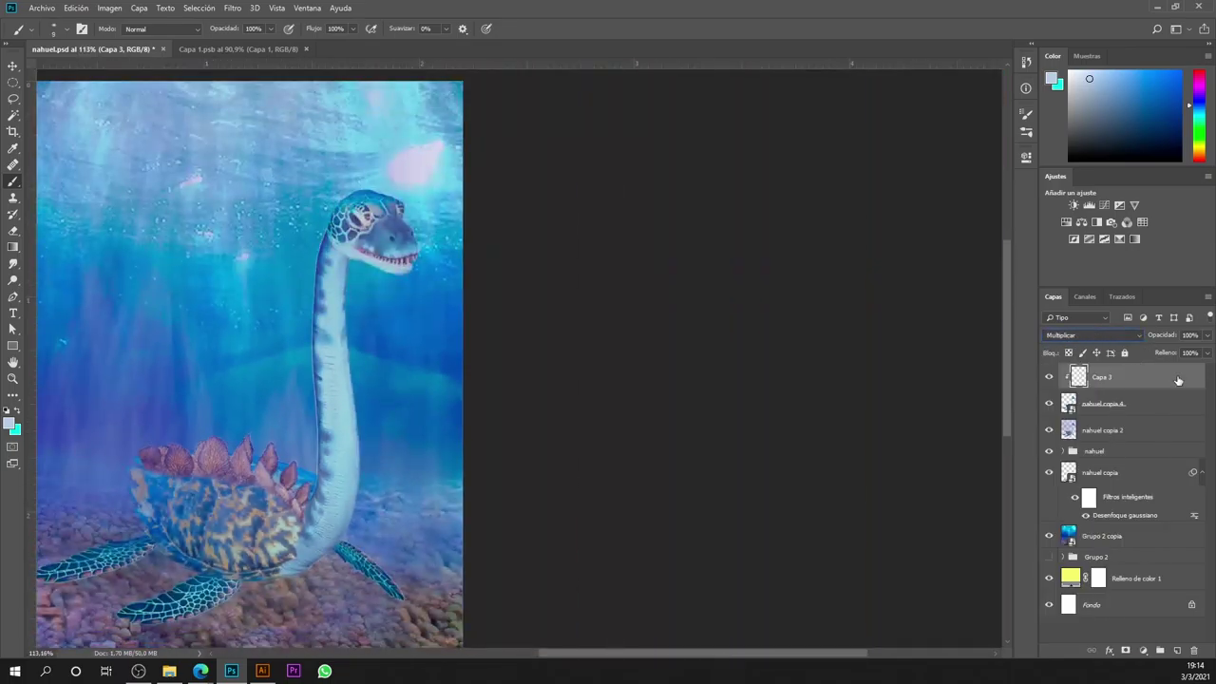
key("Down")
key("Down")
key("Down")
left_click(232, 8)
left_click(256, 16)
left_click(1033, 197)
Step: Add new layer Capa 4 for more highlights, then select the nahuel copia layer
key("shift+ctrl+alt+n")
scroll(449, 167, "up", 4)
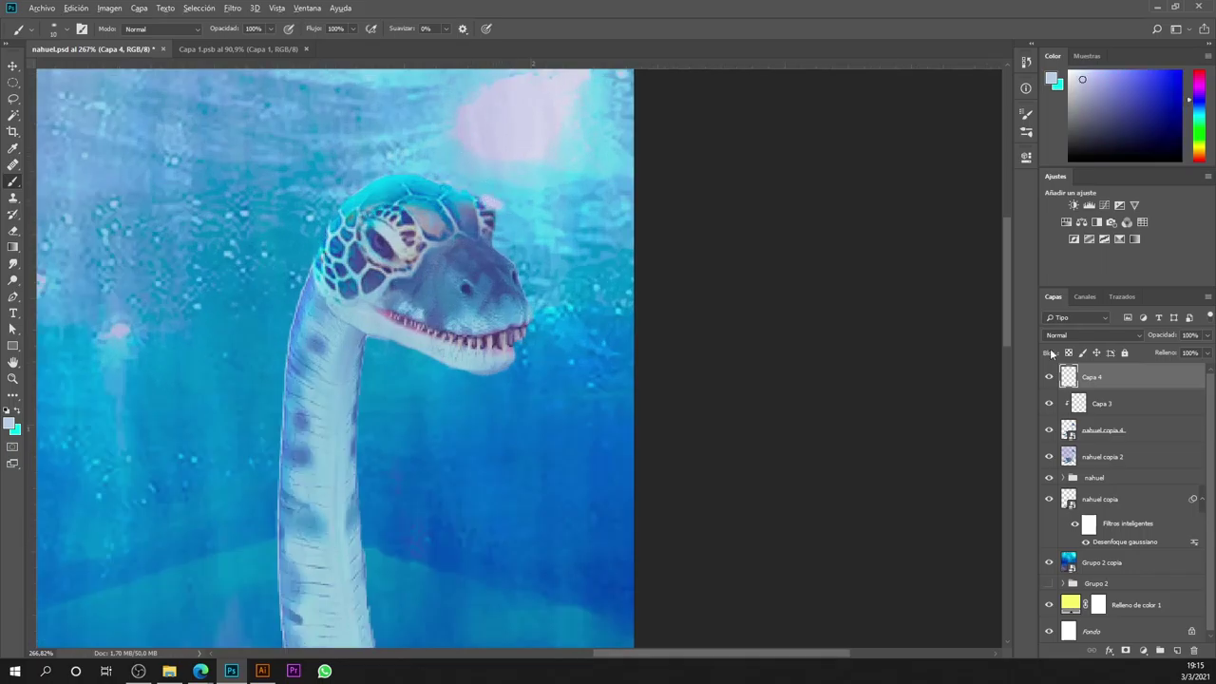
scroll(418, 175, "left", 3)
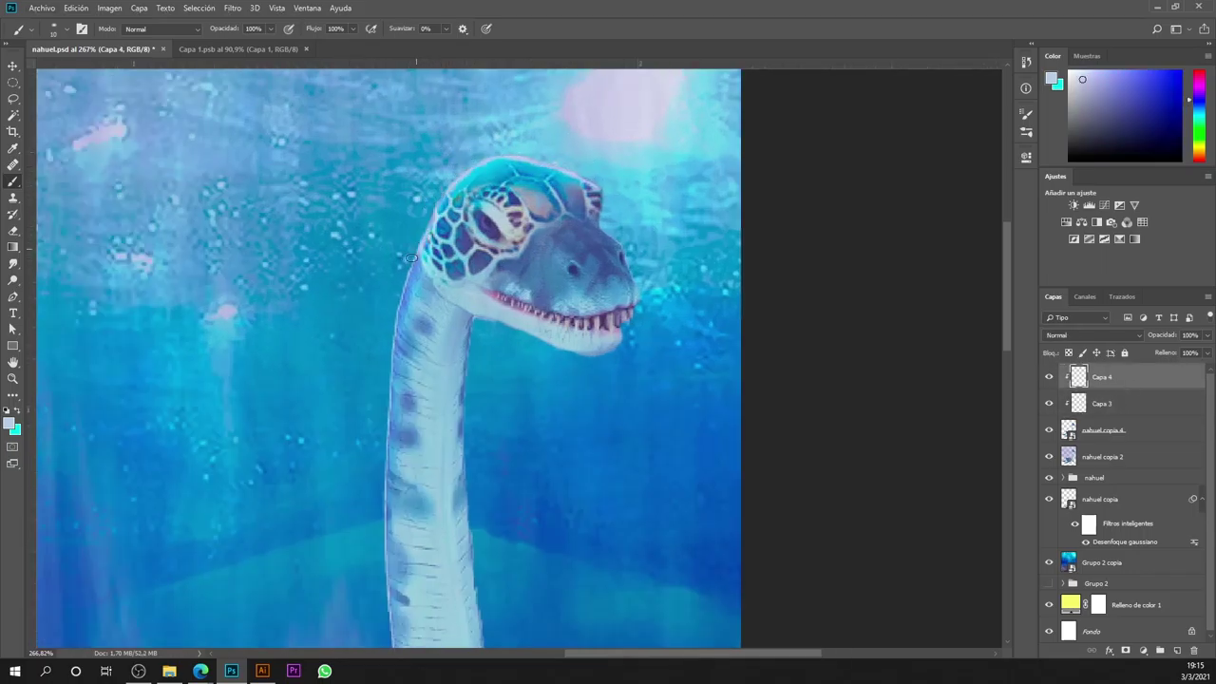
scroll(410, 258, "down", 5)
scroll(380, 474, "down", 3)
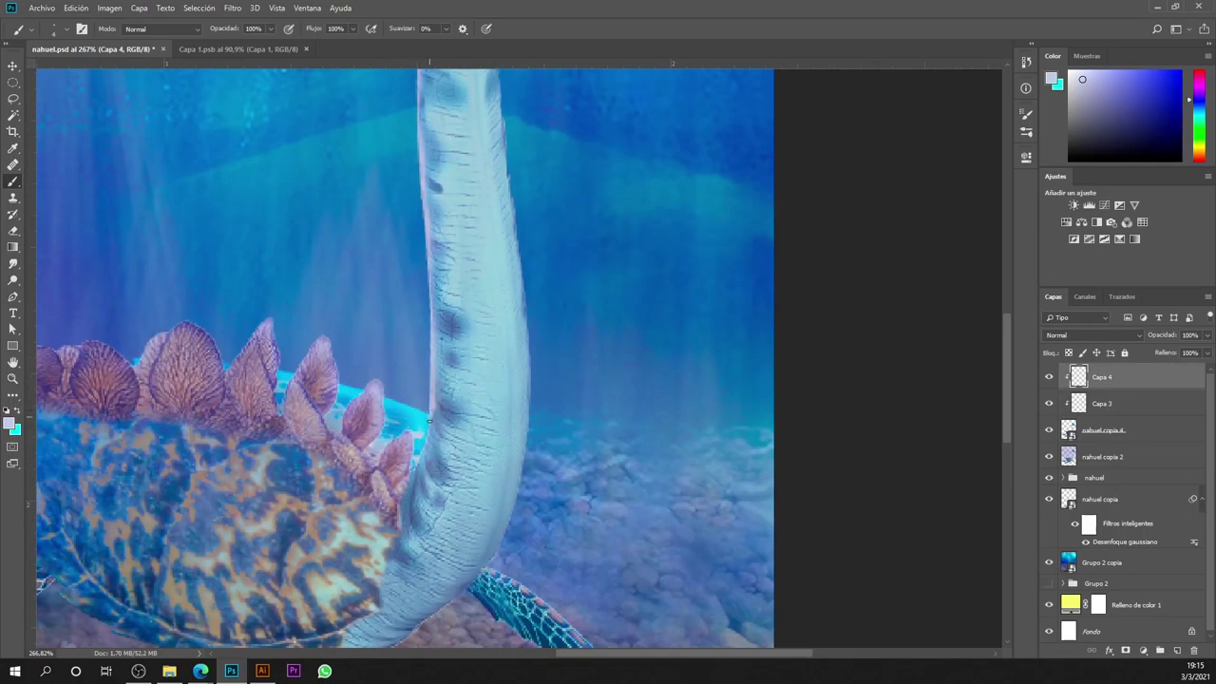
scroll(394, 513, "up", 2)
mouse_move(358, 374)
left_mouse_down()
mouse_move(477, 381)
mouse_move(613, 459)
left_mouse_up()
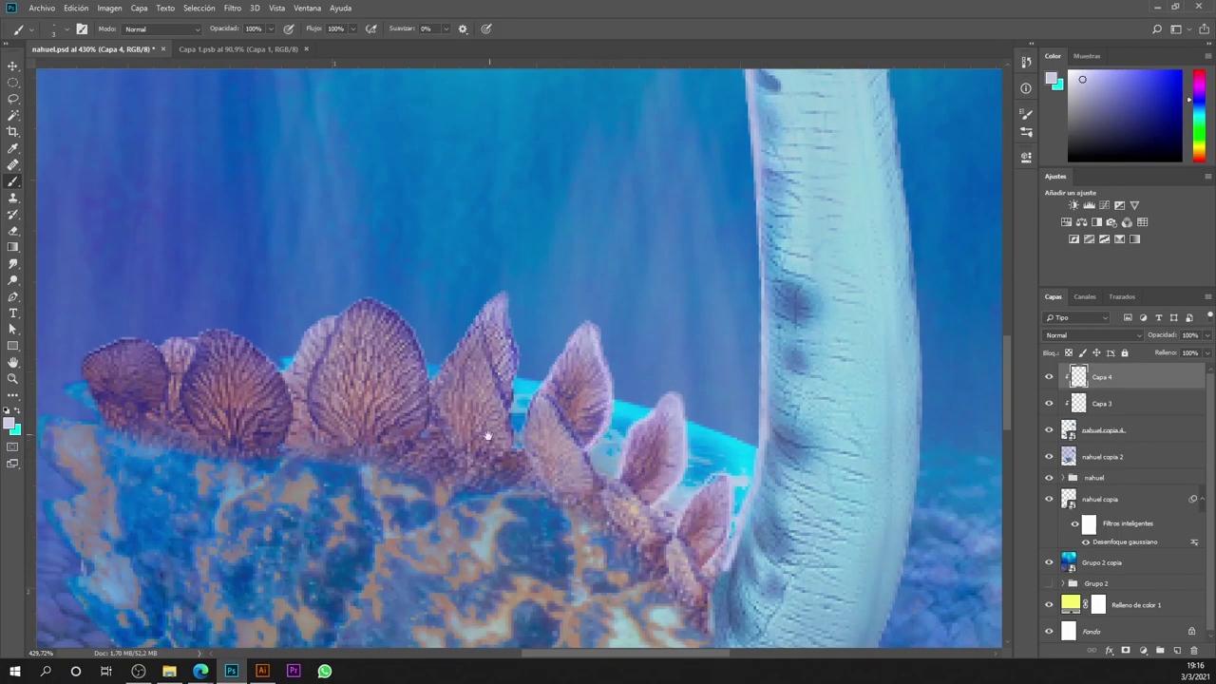
left_click_drag(487, 435, 633, 442)
scroll(793, 415, "down", 1)
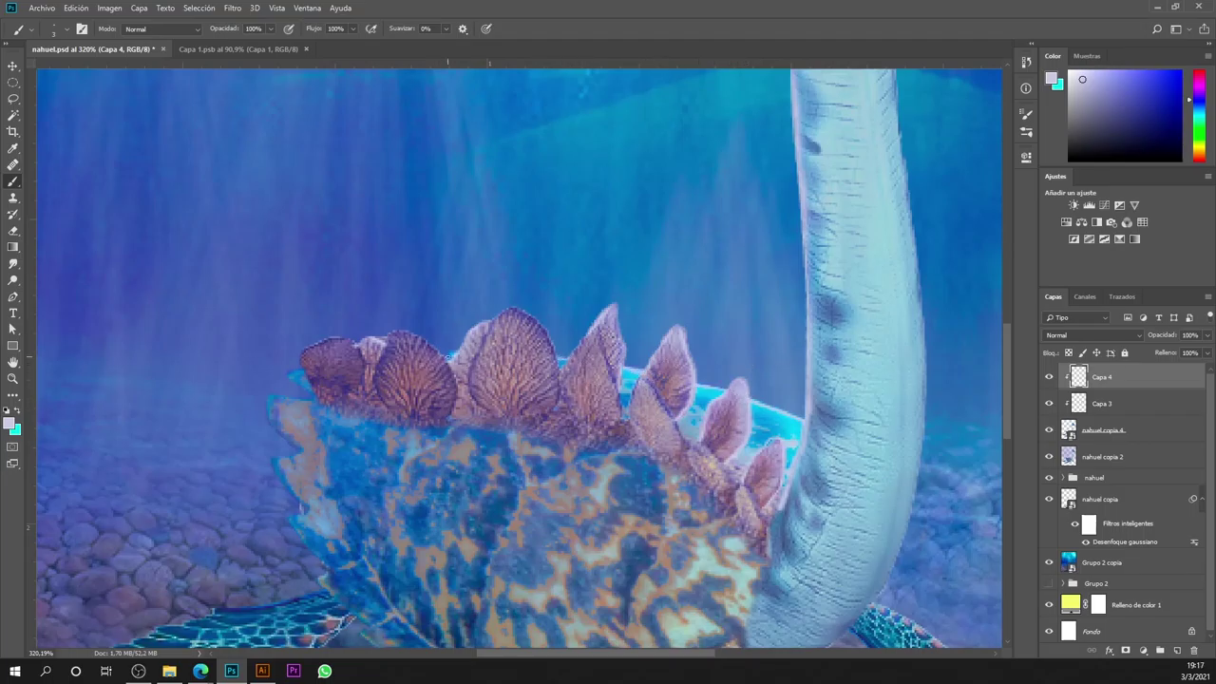
scroll(436, 359, "down", 5)
scroll(693, 425, "up", 6)
scroll(549, 300, "down", 5)
scroll(655, 193, "up", 4)
scroll(672, 218, "down", 4)
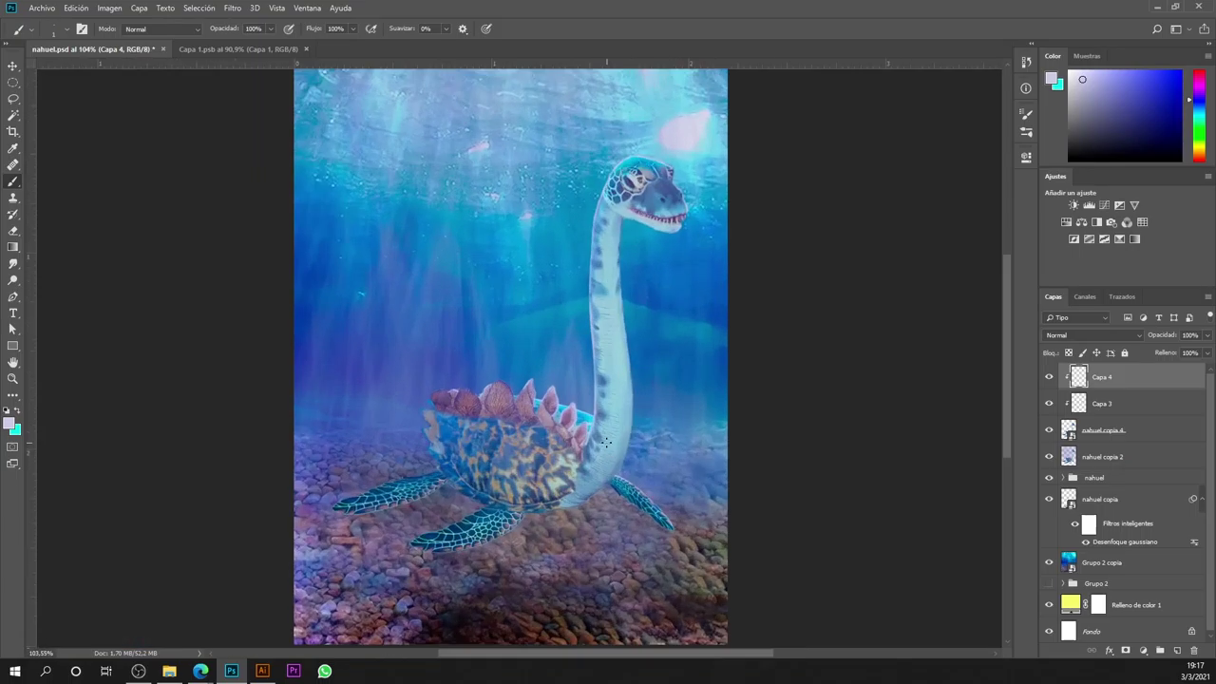
scroll(671, 217, "down", 1)
left_click(1102, 498)
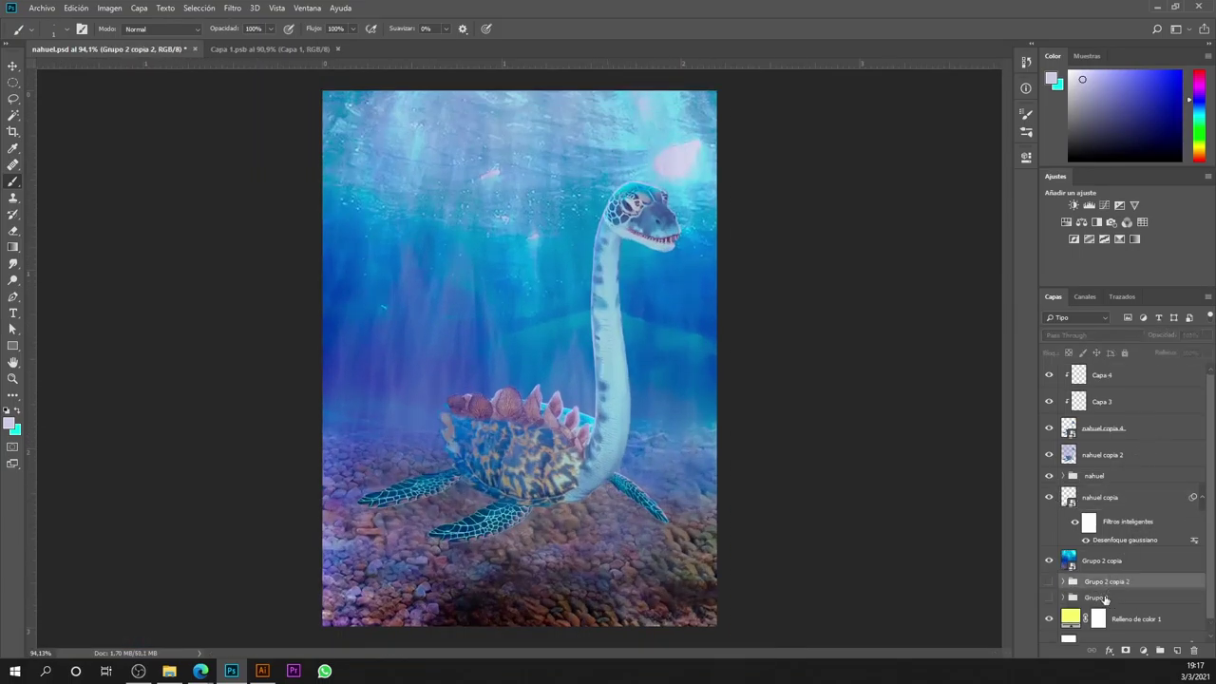
Step: Duplicate the creature group and convert the nahuel copy into a smart object
left_click_drag(1097, 581, 1043, 377)
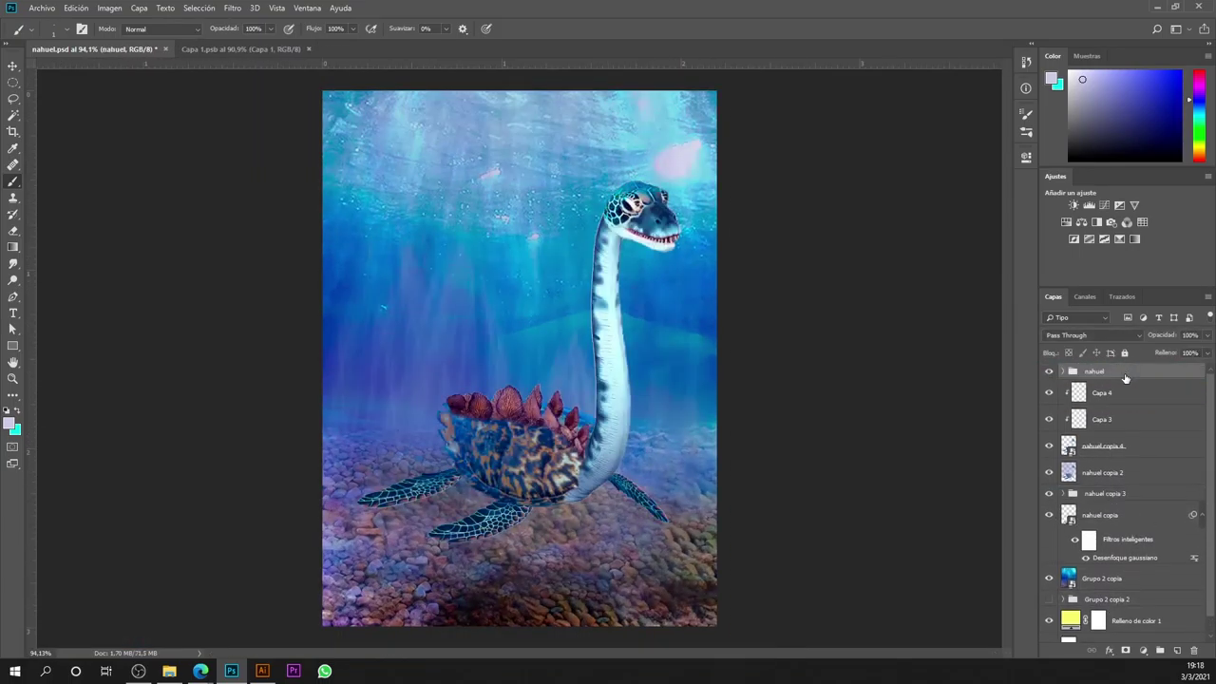
right_click(1130, 380)
left_click(1045, 399)
left_click(109, 8)
Step: Brighten the nahuel copy with Exposure and raise its contrast with Levels
left_click(304, 78)
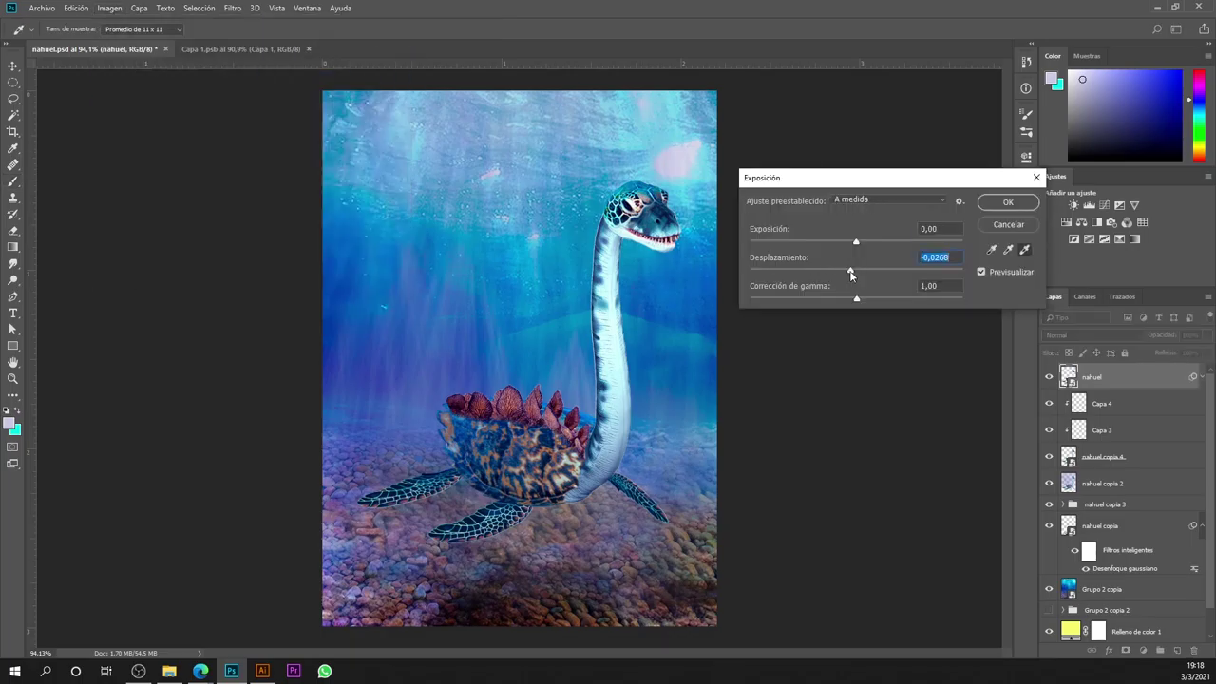
key("Return")
key("ctrl+l")
left_click_drag(589, 123, 950, 178)
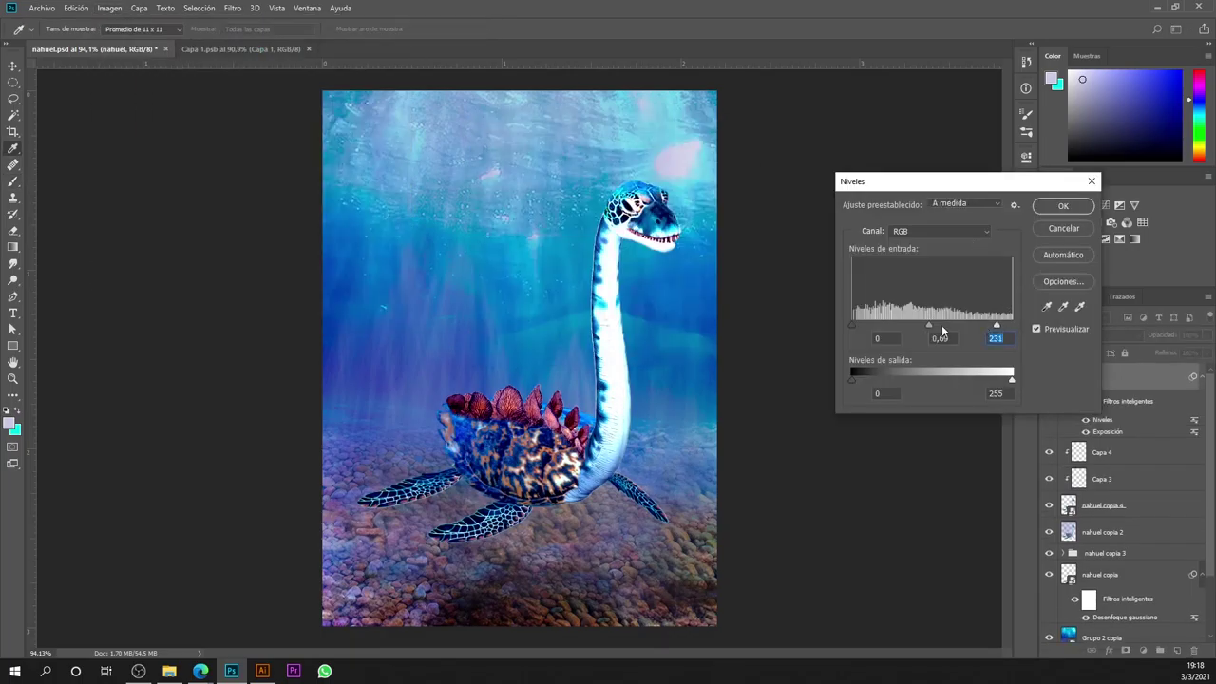
left_click_drag(941, 325, 942, 321)
left_click(1064, 204)
Step: Rasterize the nahuel layer, select it by Color Range, and mask it from that selection
right_click(1121, 382)
left_click(1006, 260)
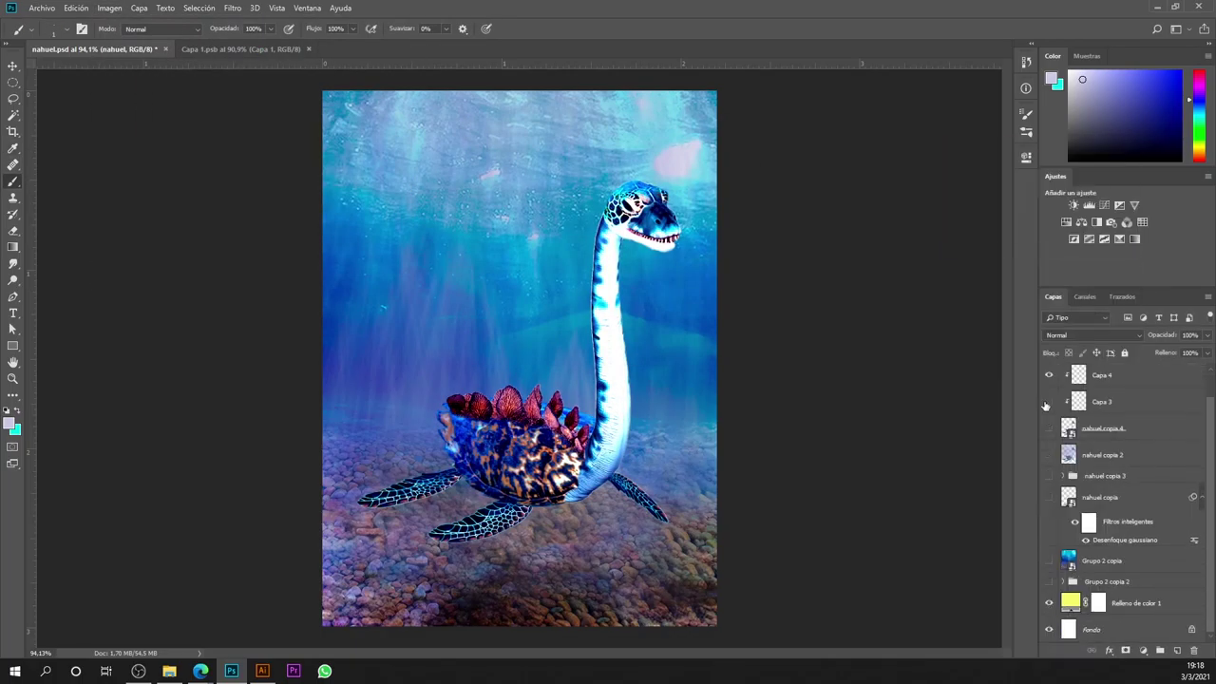
left_click(1049, 376, "alt")
left_click(199, 8)
left_click(224, 135)
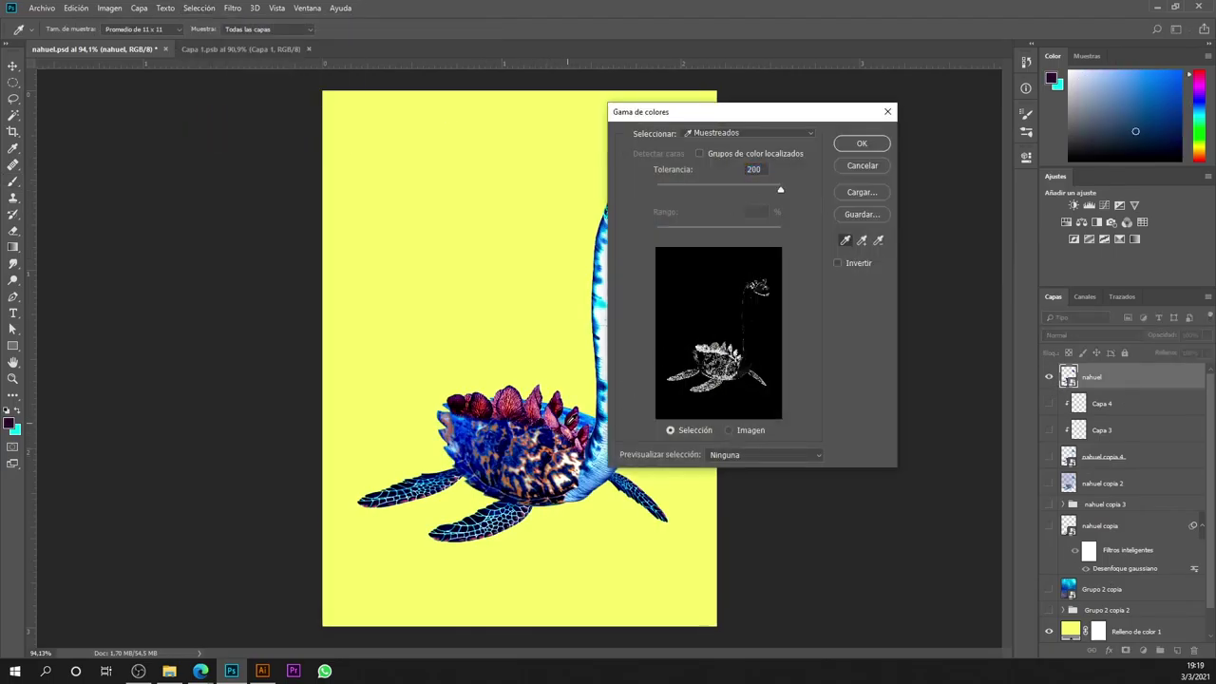
left_click(862, 143)
left_click(1124, 649)
Step: Add a Color Overlay layer style to nahuel and show all layers again
left_click(1107, 650)
left_click(1101, 576)
left_click(1034, 285)
key("Return")
left_click(1049, 376, "alt")
Step: Toggle Grupo 2 copia to check the result, then duplicate a creature group to the top
scroll(1089, 335, "down", 3)
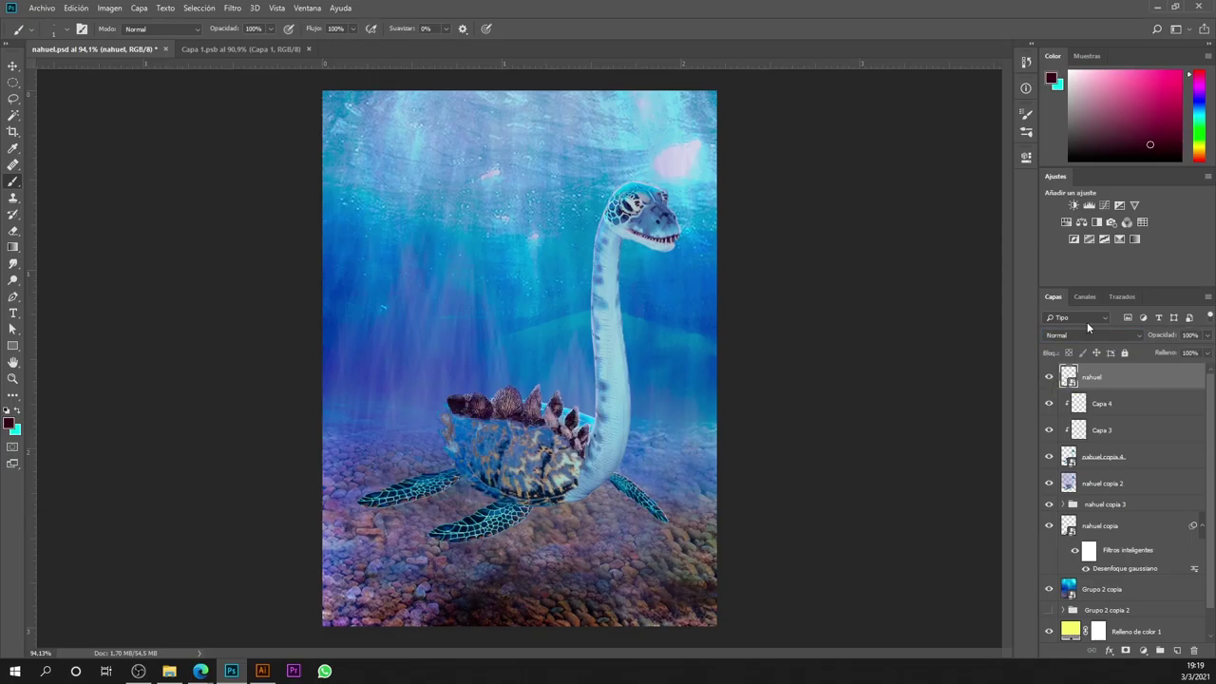
scroll(1087, 336, "down", 6)
scroll(1049, 570, "down", 1)
left_click(1048, 564)
left_click(1048, 562)
scroll(1048, 564, "up", 1)
scroll(450, 424, "down", 3)
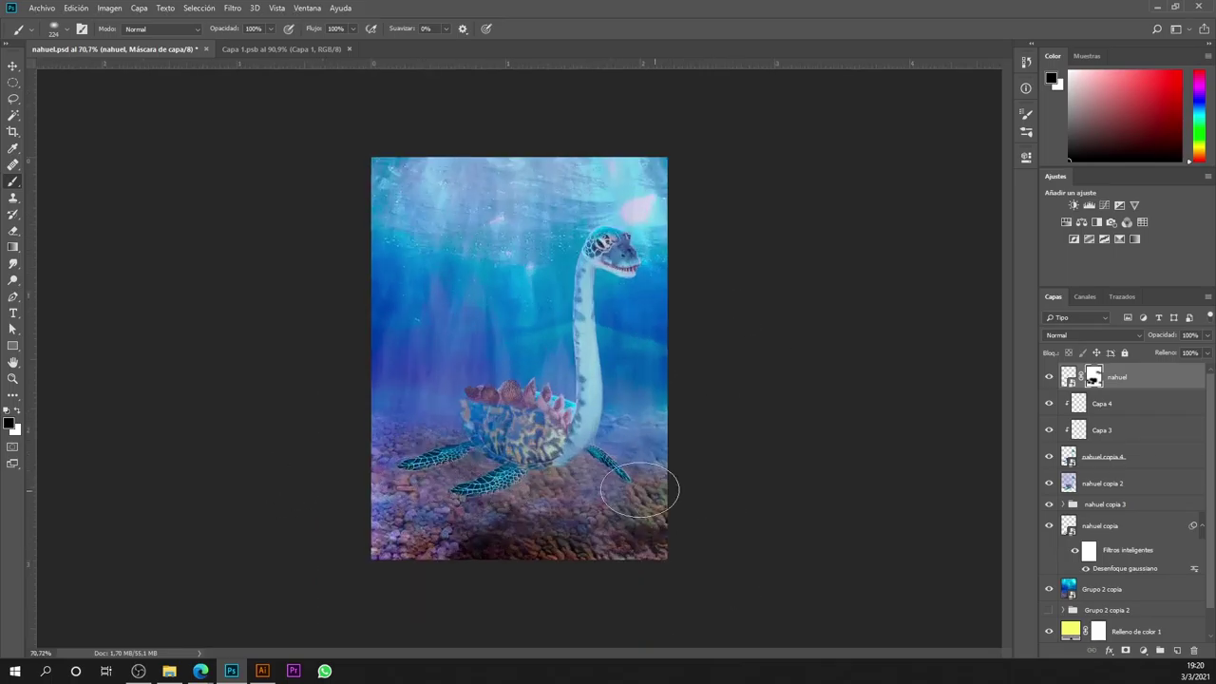
left_click_drag(1104, 504, 1106, 370)
scroll(549, 331, "up", 2)
left_click(109, 8)
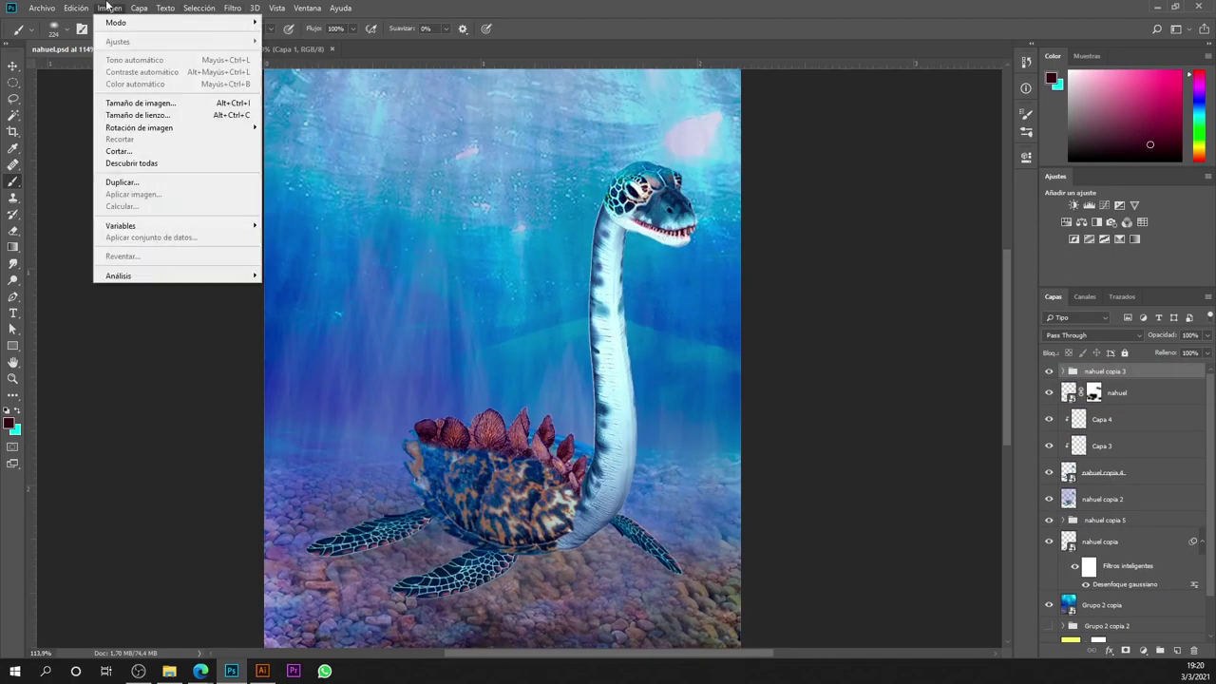
Step: Make the copied group a smart object with a 1.7 px High Pass, blended as Superponer
left_click(233, 7)
left_click(266, 34)
left_click(233, 8)
left_click(437, 314)
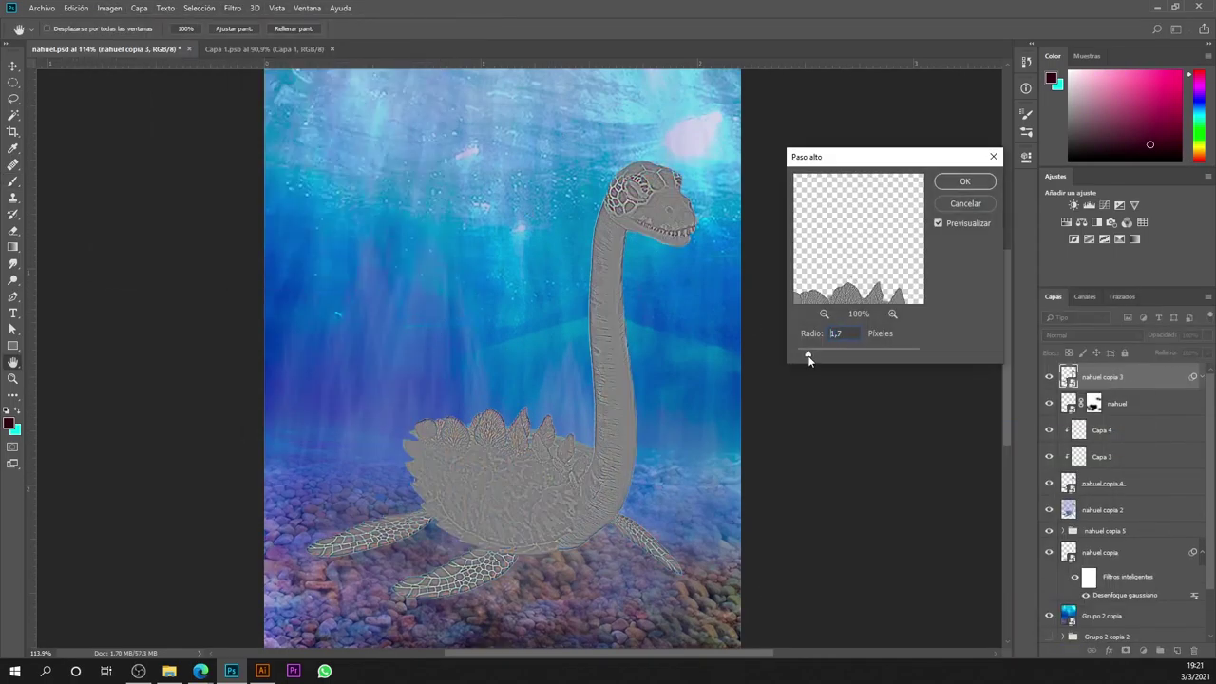
left_click(955, 176)
scroll(1092, 334, "down", 10)
scroll(1092, 334, "down", 2)
scroll(547, 303, "down", 5)
left_click(42, 8)
left_click(1176, 651)
Step: On new layer Capa 5, paint three blue water streaks with the Water_002 brush
left_click(109, 7)
left_click(356, 187)
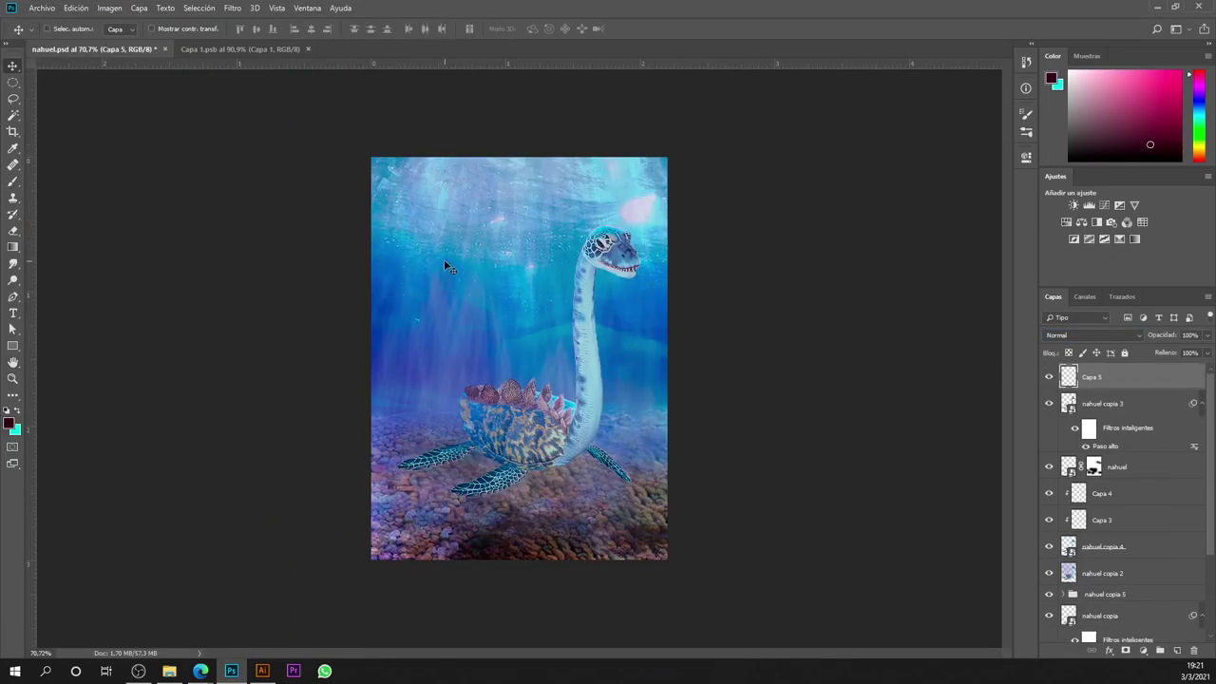
left_click(59, 29)
left_click(23, 378)
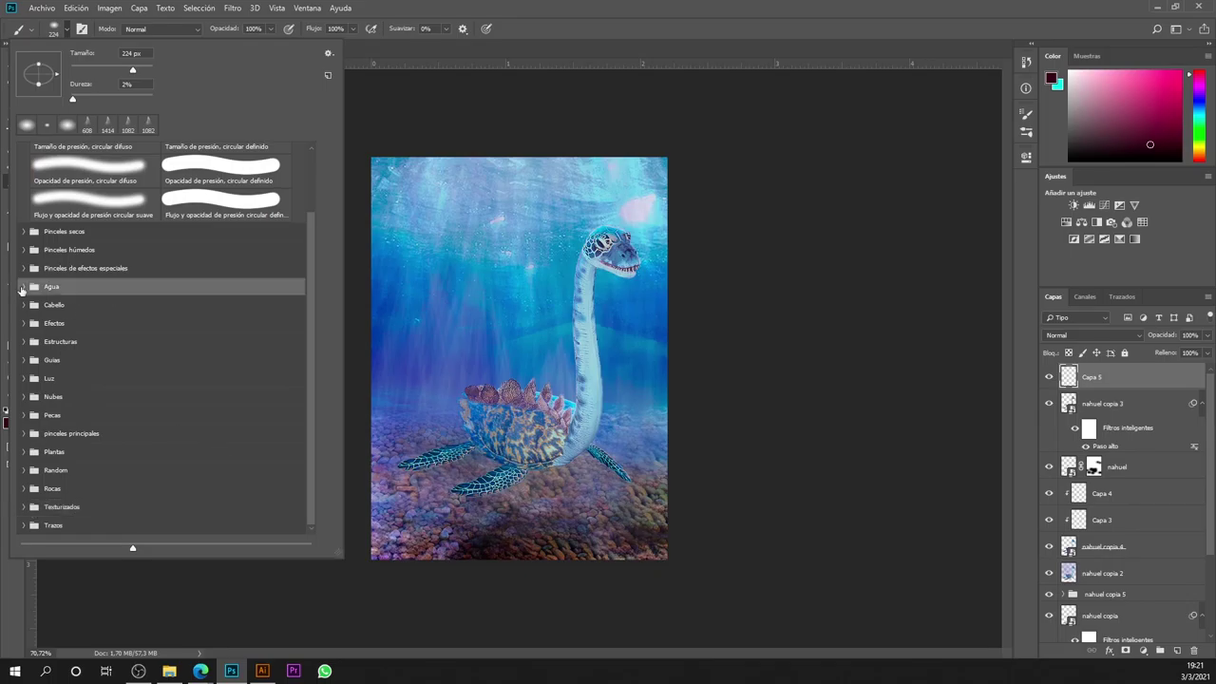
left_click(23, 286)
left_click(226, 346)
left_click(518, 470, "alt")
left_click_drag(665, 341, 371, 361)
left_click_drag(371, 475, 665, 484)
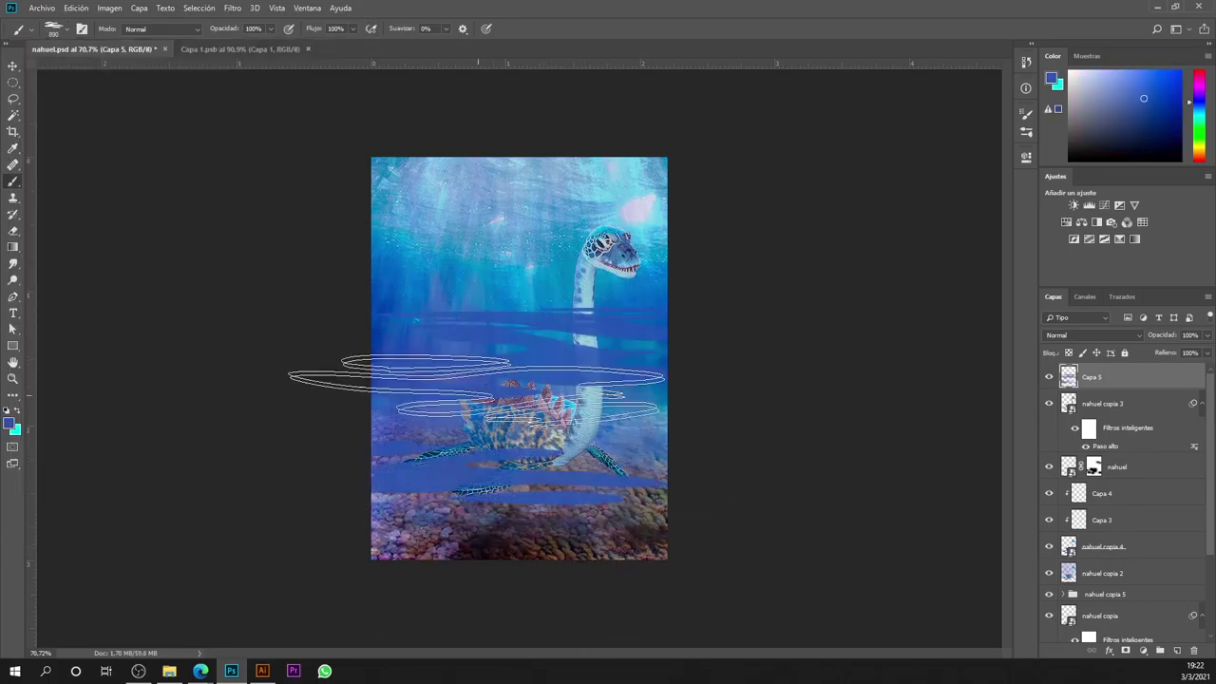
left_click_drag(664, 204, 498, 204)
Step: Set Capa 5 to Luz suave blending and soften the streaks with a Gaussian Blur
left_click(1093, 334)
left_click(1093, 551)
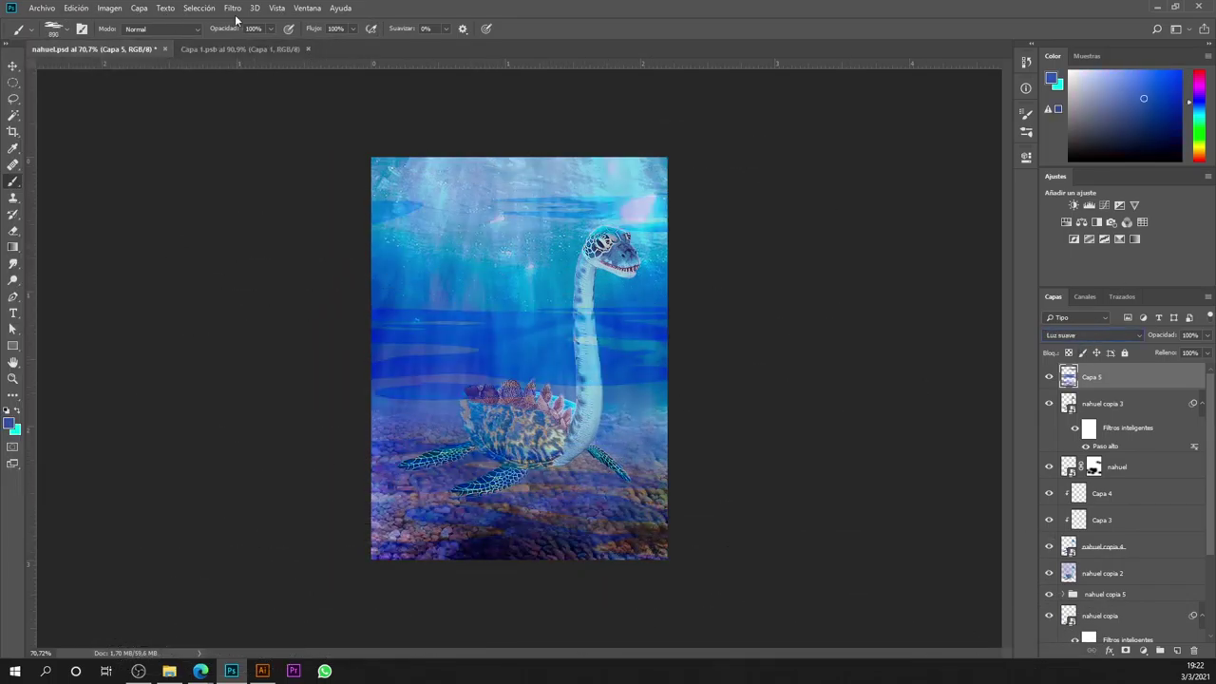
left_click(233, 8)
left_click(490, 239)
key("Return")
Step: Move nahuel copia 5 above nahuel copia 4 and add a mask, using a larger soft brush
left_click(1104, 596)
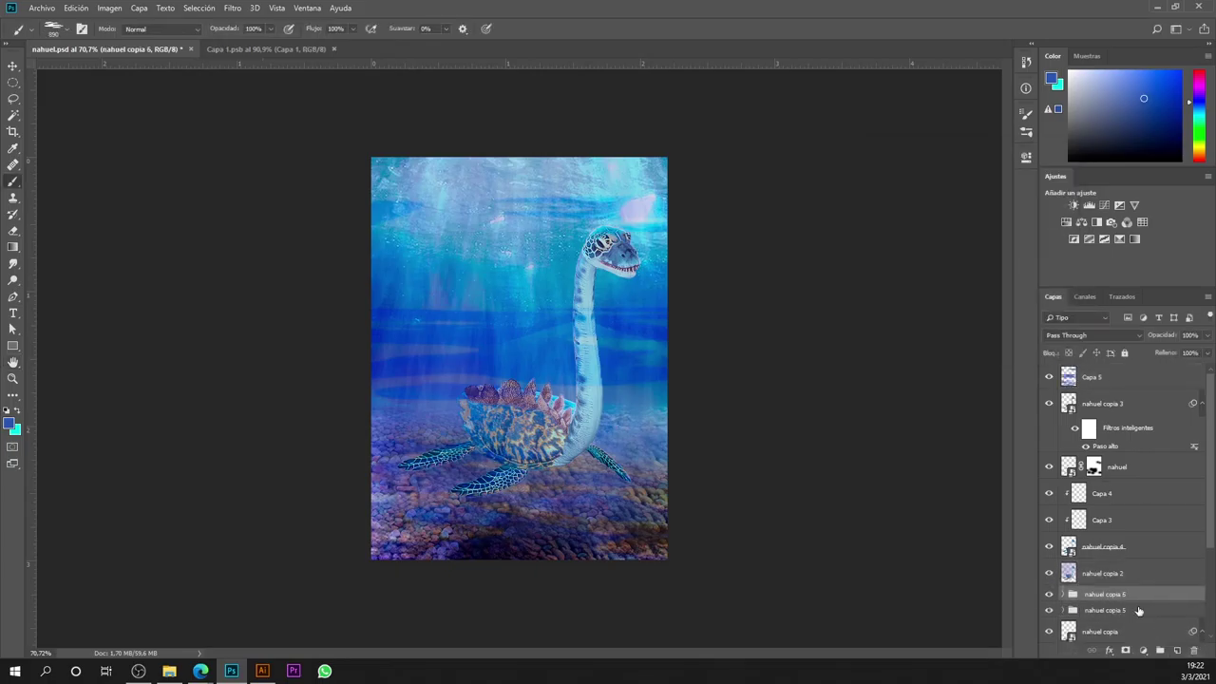
left_click_drag(1140, 614, 1121, 540)
right_click(1121, 547)
left_click(1129, 312)
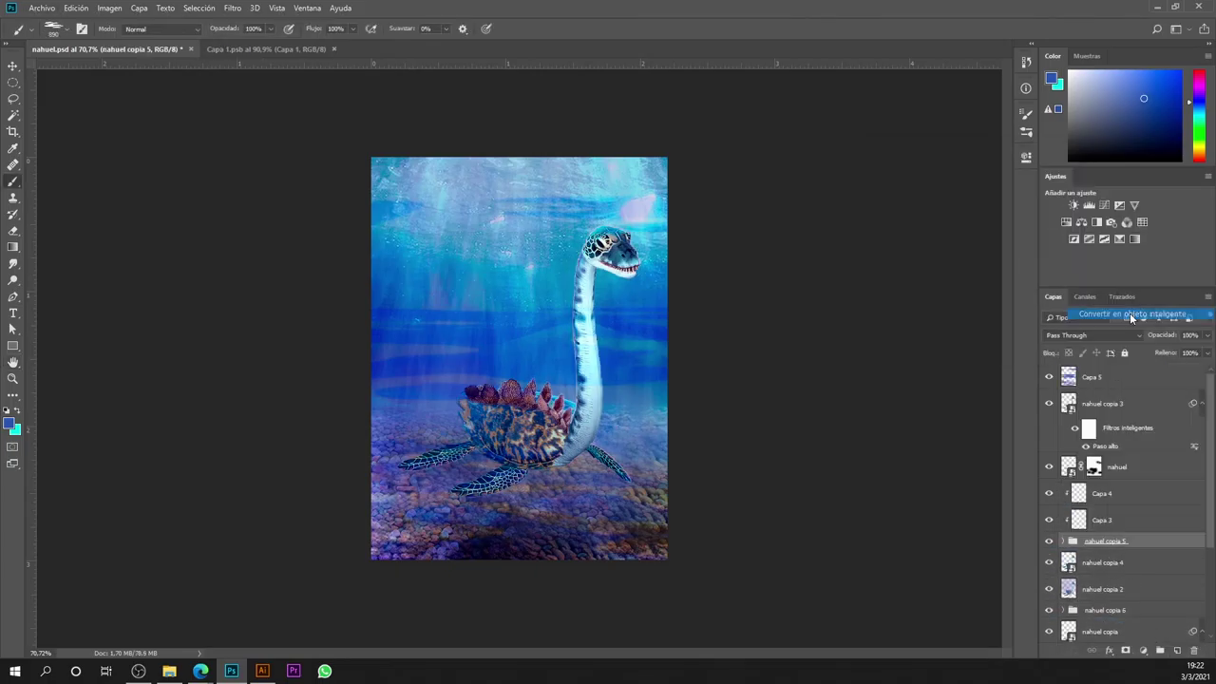
left_click(1143, 649)
right_click(560, 142)
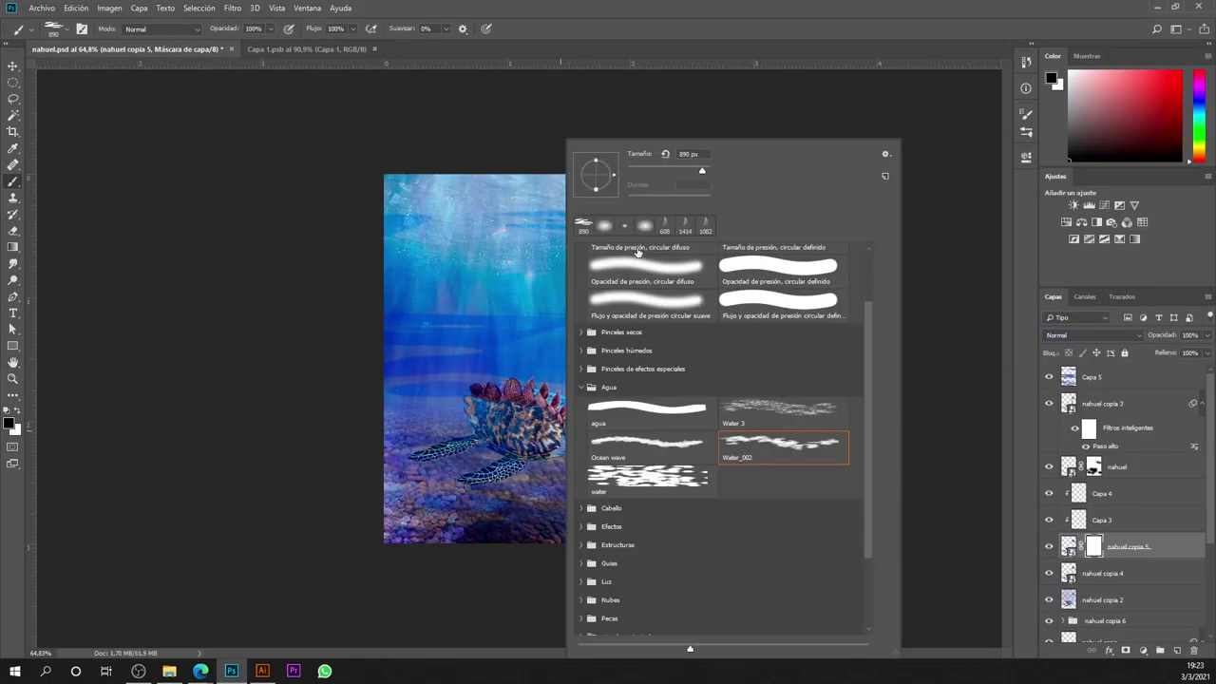
left_click(779, 437)
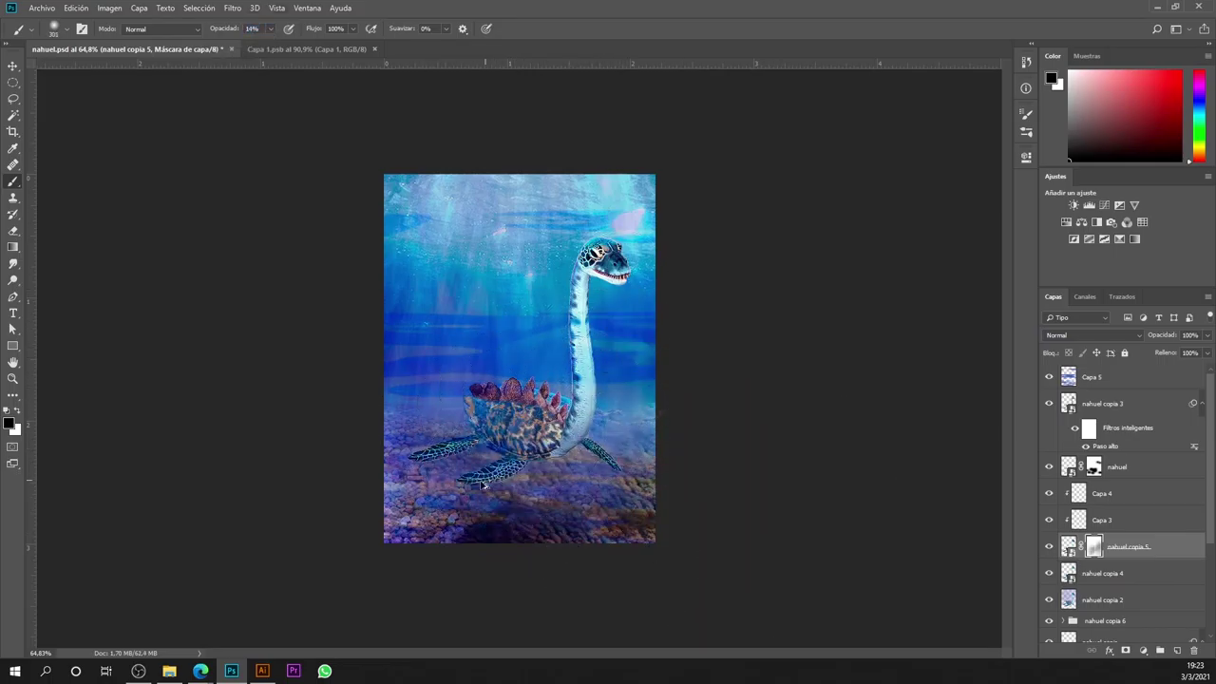
scroll(486, 485, "up", 2)
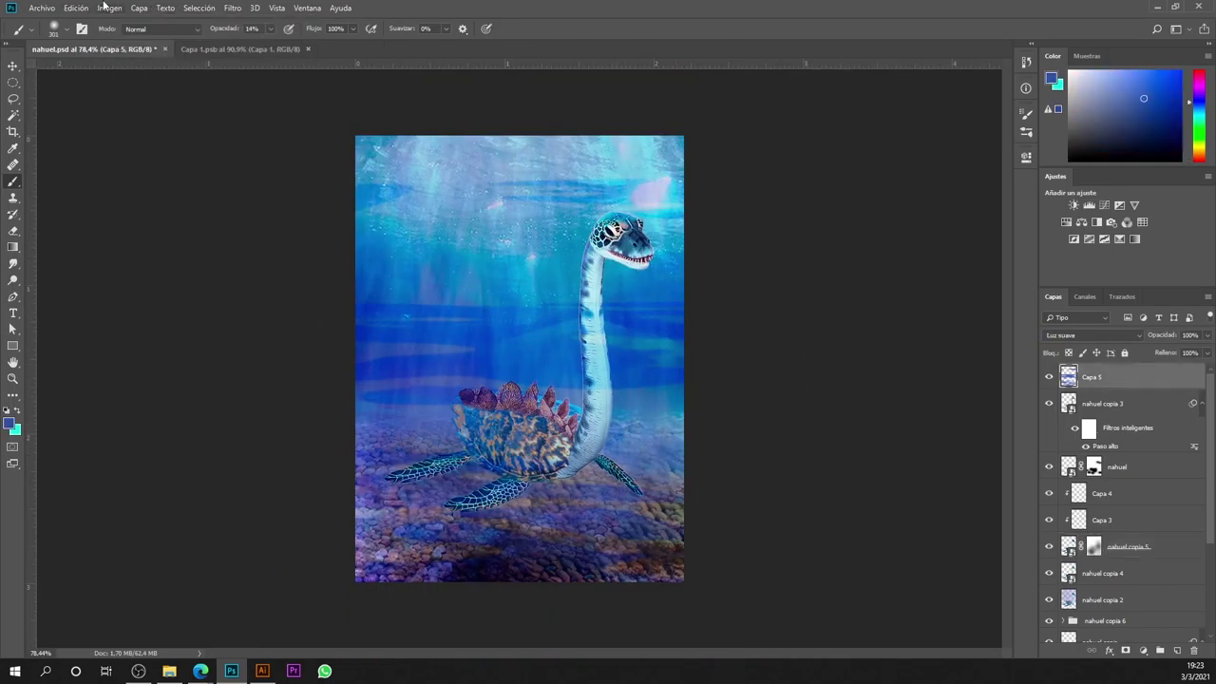
Step: Choose a Texturizados textured brush in light cyan and create a new particles layer, Capa 6
right_click(155, 132)
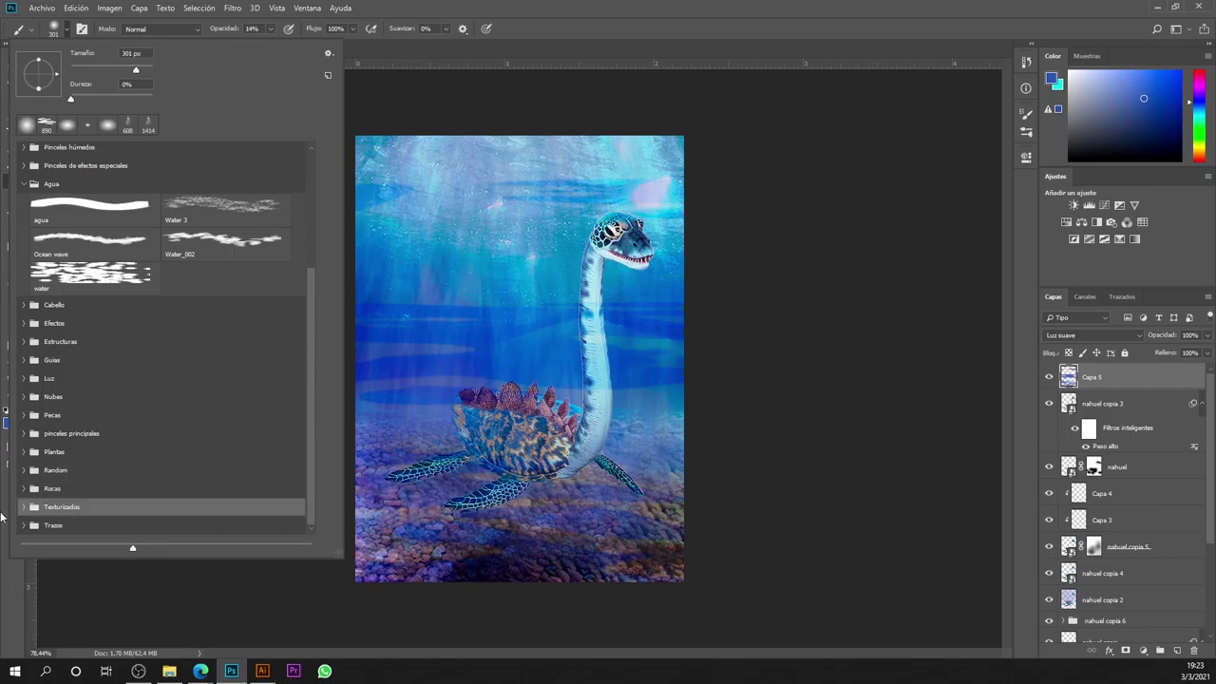
left_click(23, 506)
scroll(161, 332, "down", 3)
double_click(90, 285)
left_click(493, 219, "alt")
key("ctrl+shift+alt+n")
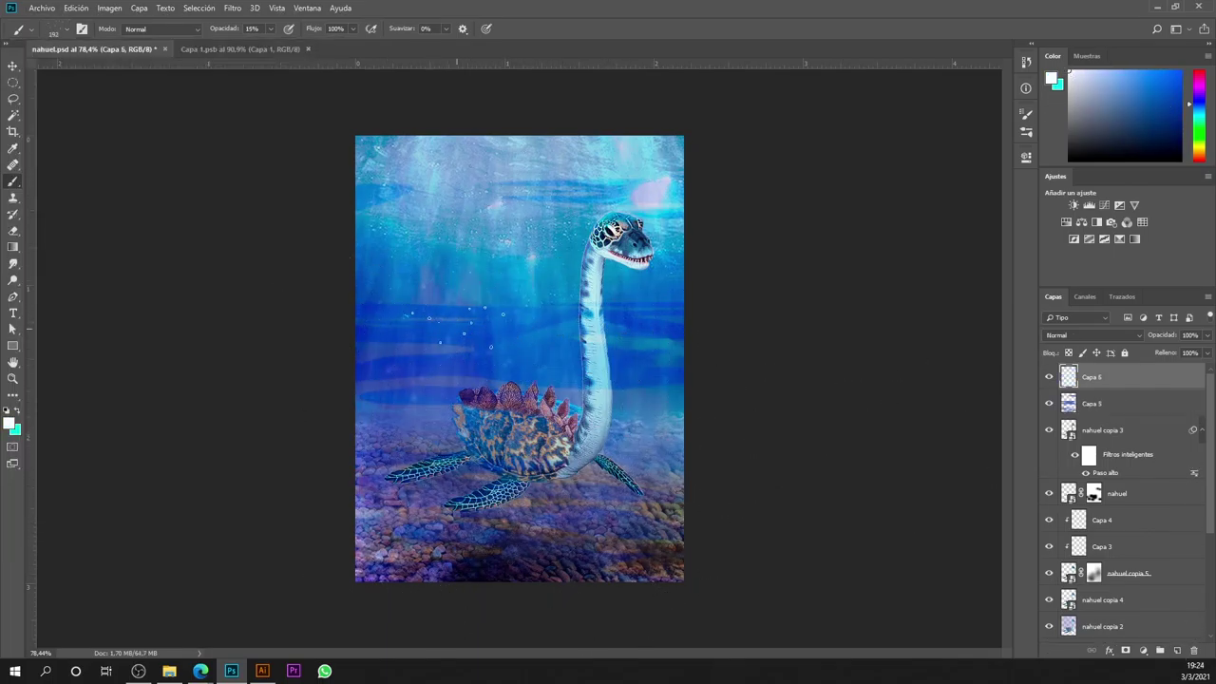
Step: Add a Warming (LBA) Photo Filter adjustment and raise its Density
scroll(519, 359, "down", 2)
left_click(1111, 221)
left_click_drag(876, 245, 914, 248)
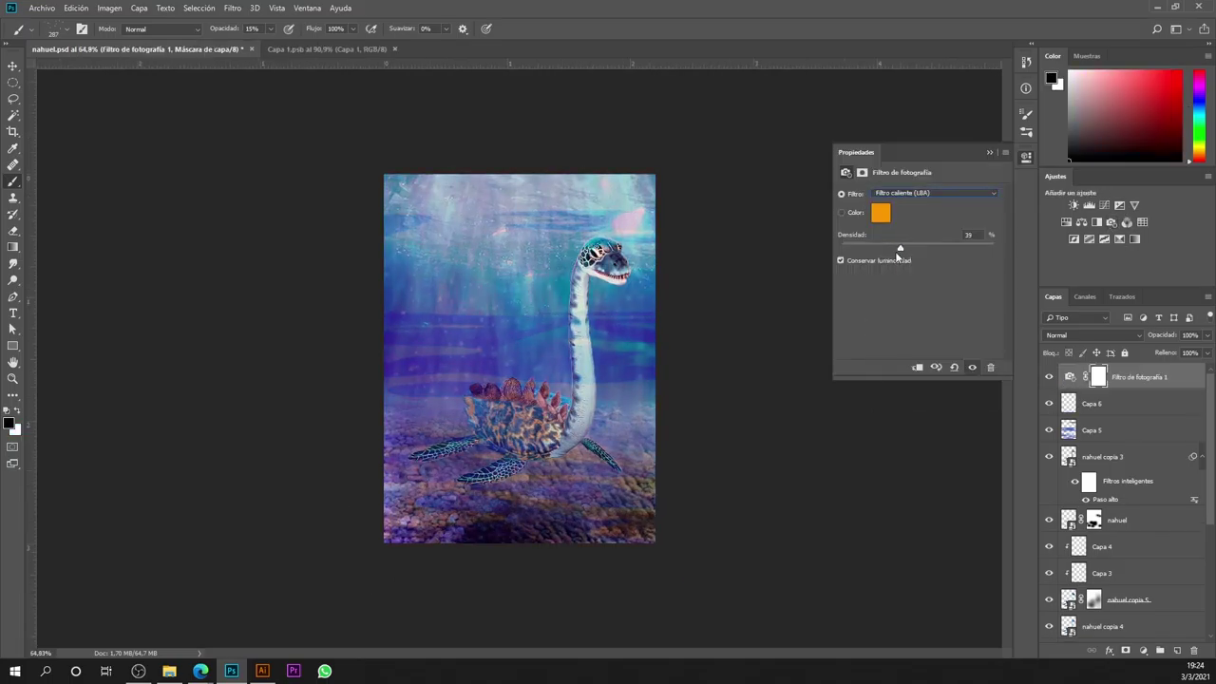
Step: Place the starry black image above Capa 6 and duplicate it
left_click(1026, 156)
left_click(1093, 403)
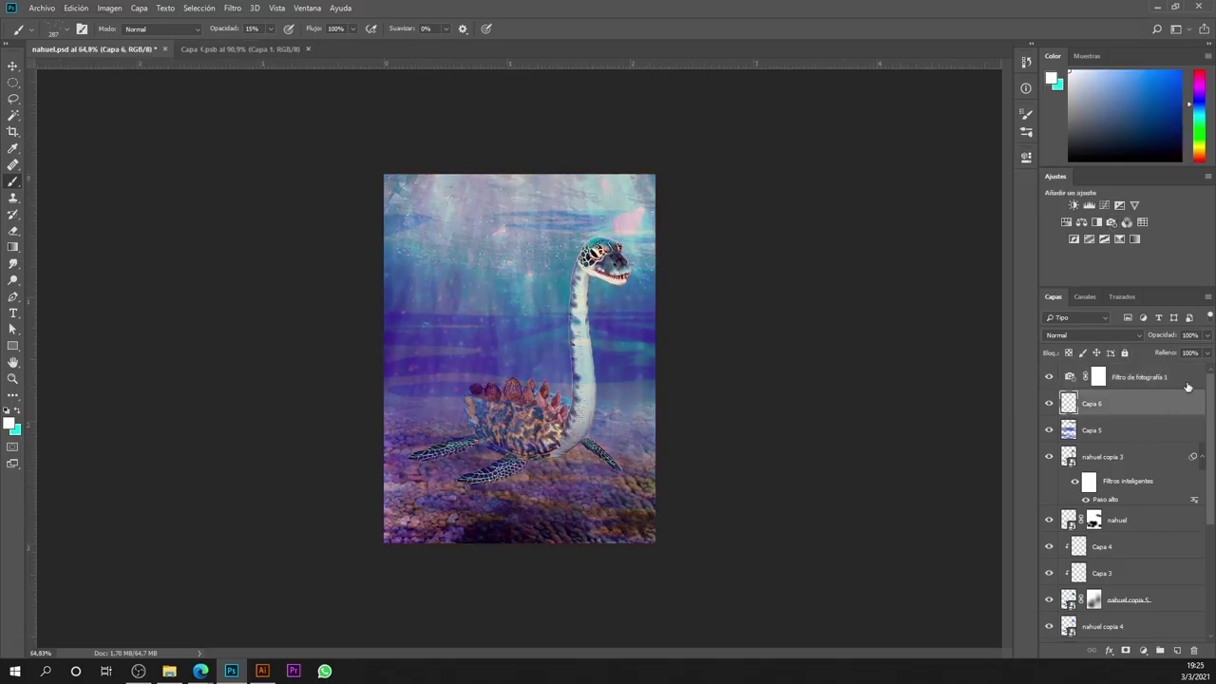
left_click(1098, 377)
left_click(42, 8)
double_click(446, 380)
key("Return")
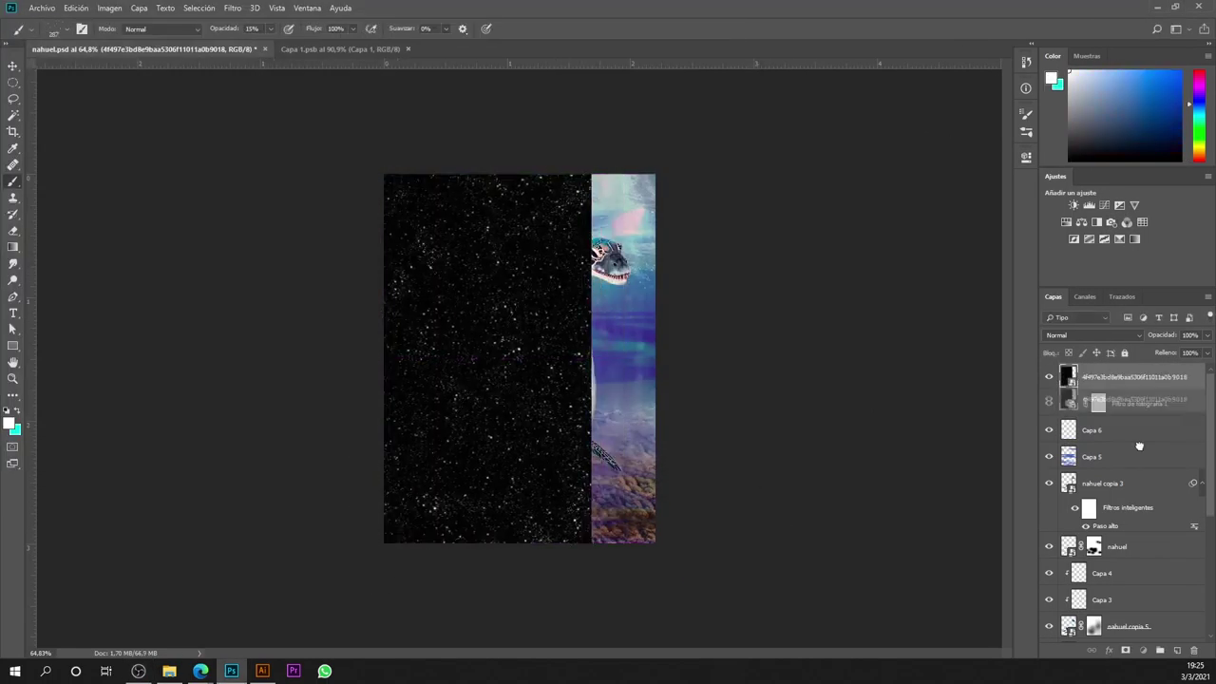
key("ctrl+j")
Step: Inside the starry smart object, select the black with Color Range, delete it and save
double_click(1069, 378)
left_click(198, 8)
left_click(218, 165)
key("Return")
key("Delete")
key("ctrl+s")
key("ctrl+w")
Step: Apply a Motion Blur filter to the particles layer
left_click(232, 7)
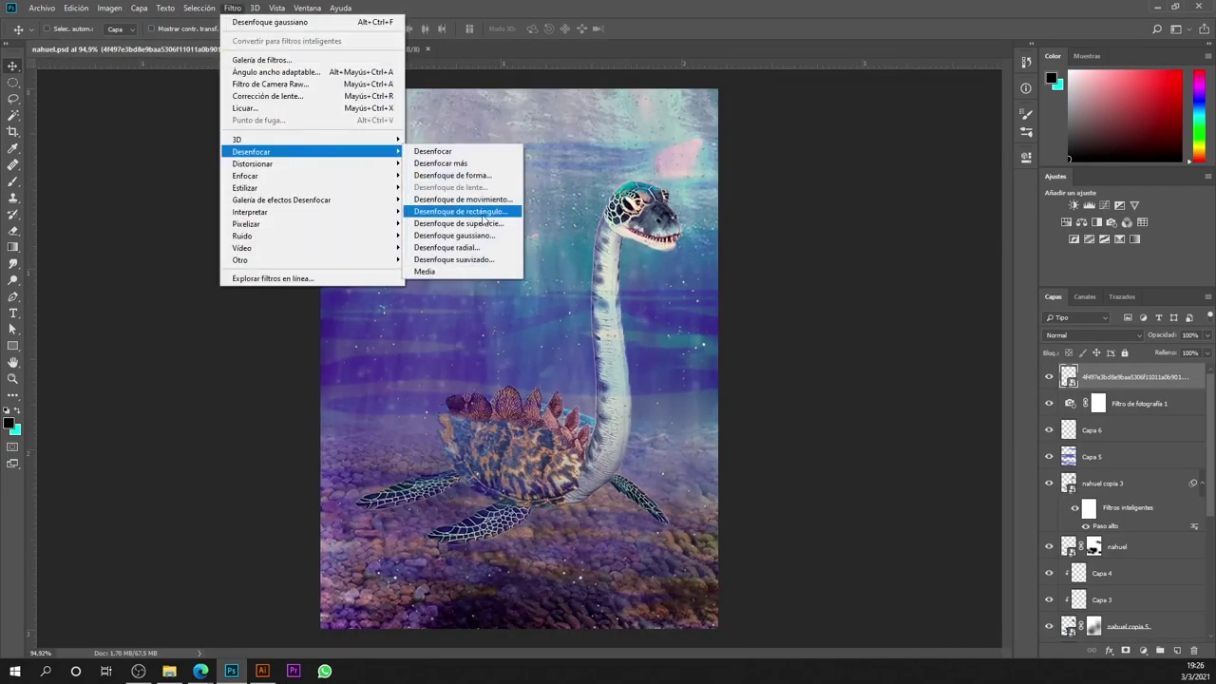
left_click(480, 276)
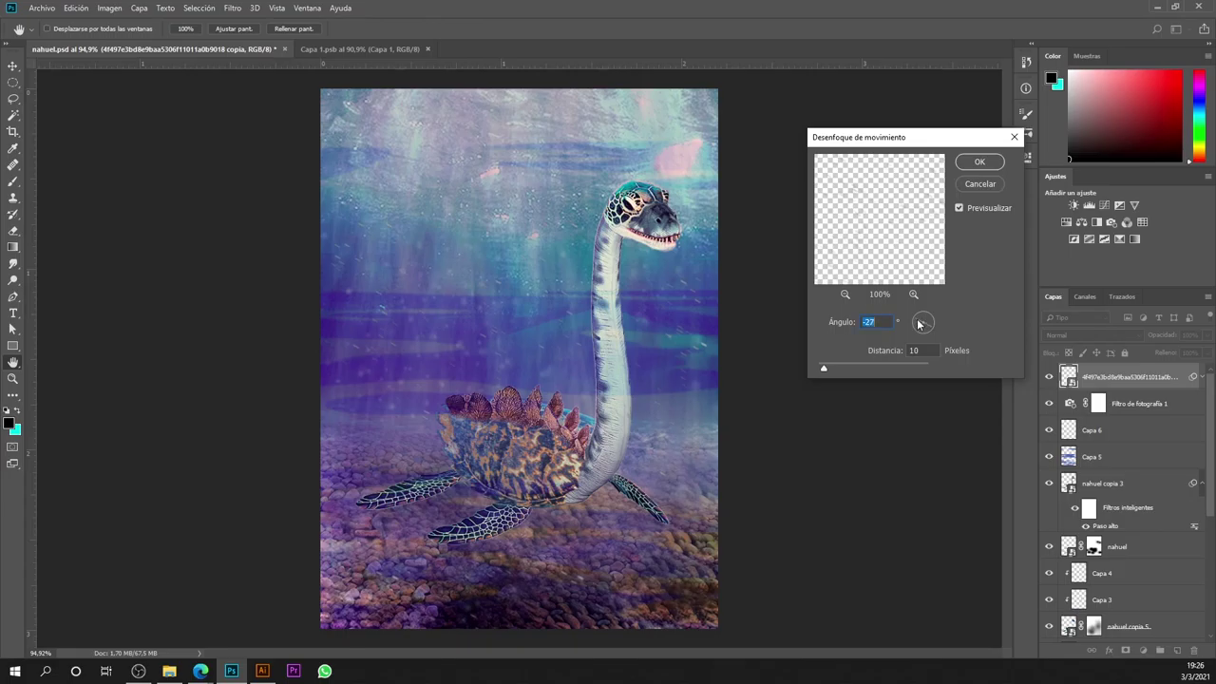
left_click(984, 163)
Step: Convert Capa 5 to a smart object and apply a Gaussian Blur to it
left_click(1091, 493)
left_click(139, 8)
left_click(351, 275)
left_click(232, 7)
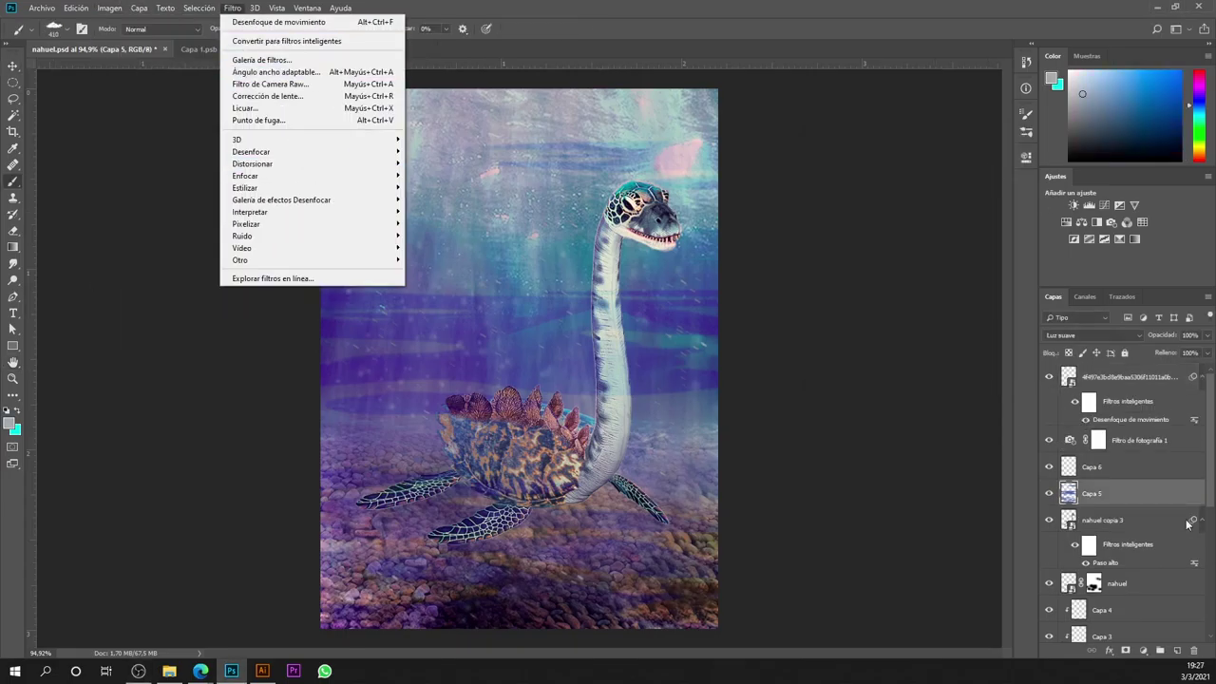
left_click(447, 217)
left_click_drag(912, 349, 928, 350)
left_click(1040, 176)
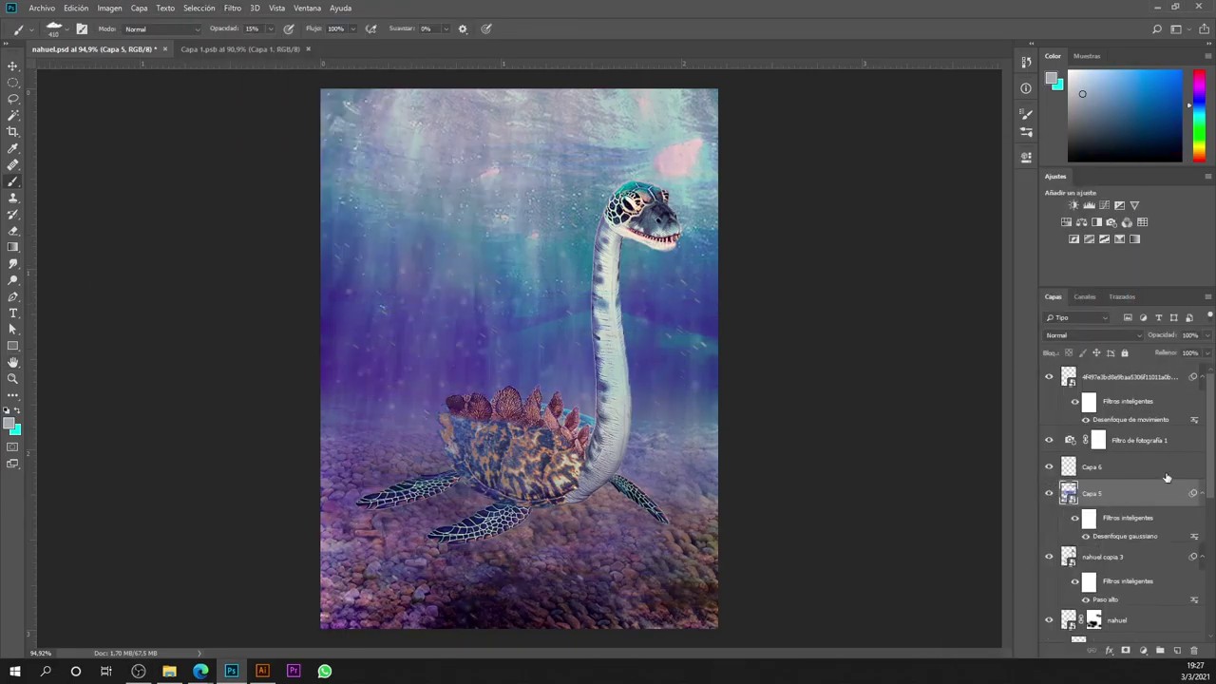
Step: Paint soft fog over the seabed left of the turtle on new Hard Light layer Capa 7
mouse_move(1130, 376)
left_mouse_down()
mouse_move(1150, 608)
mouse_move(1123, 496)
left_mouse_up()
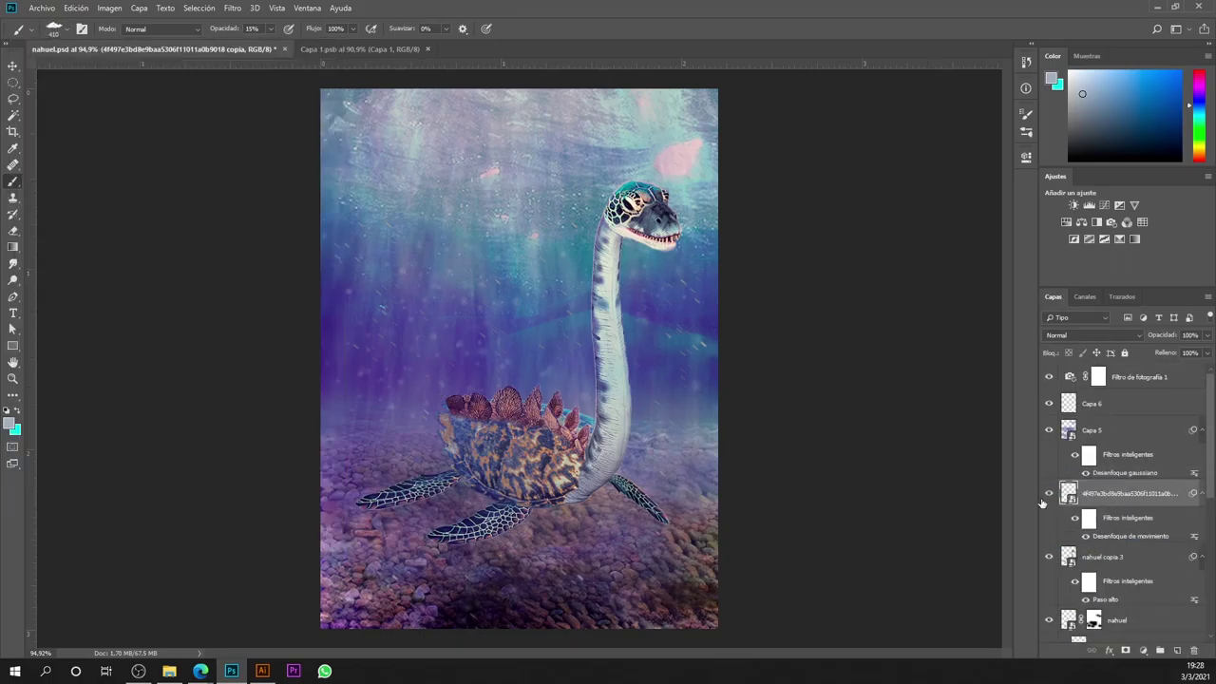
key("ctrl+z")
key("ctrl+shift+alt+n")
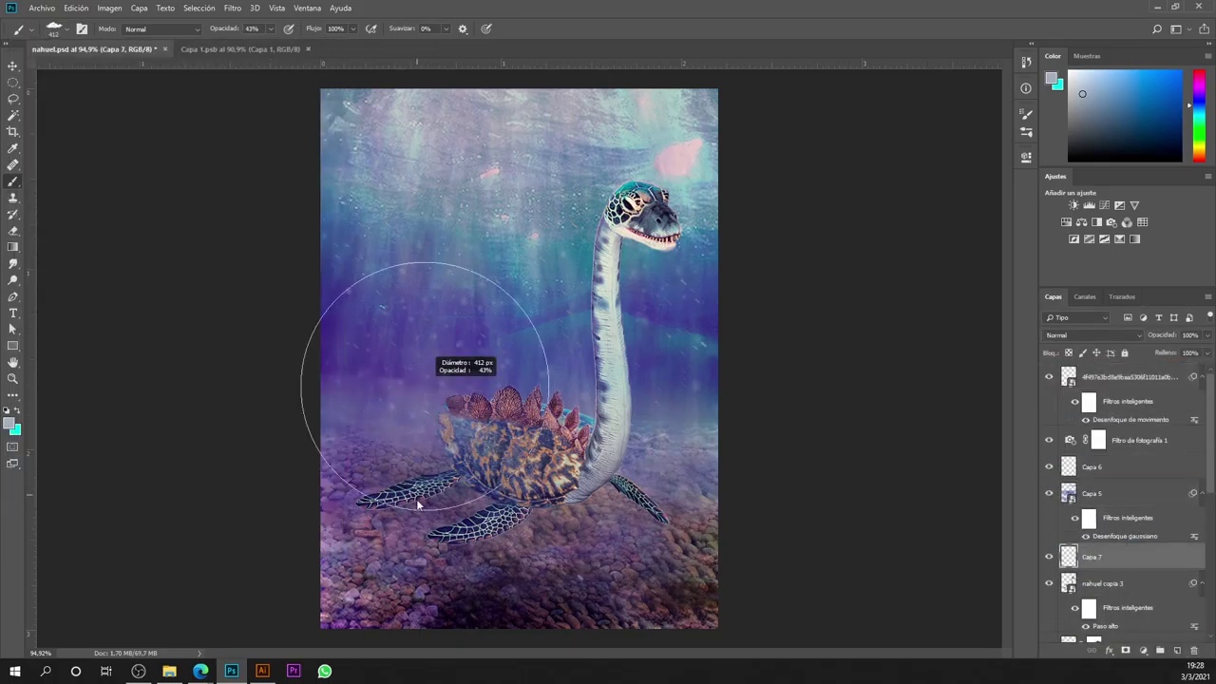
mouse_move(333, 399)
left_mouse_down()
mouse_move(437, 423)
mouse_move(325, 359)
left_mouse_up()
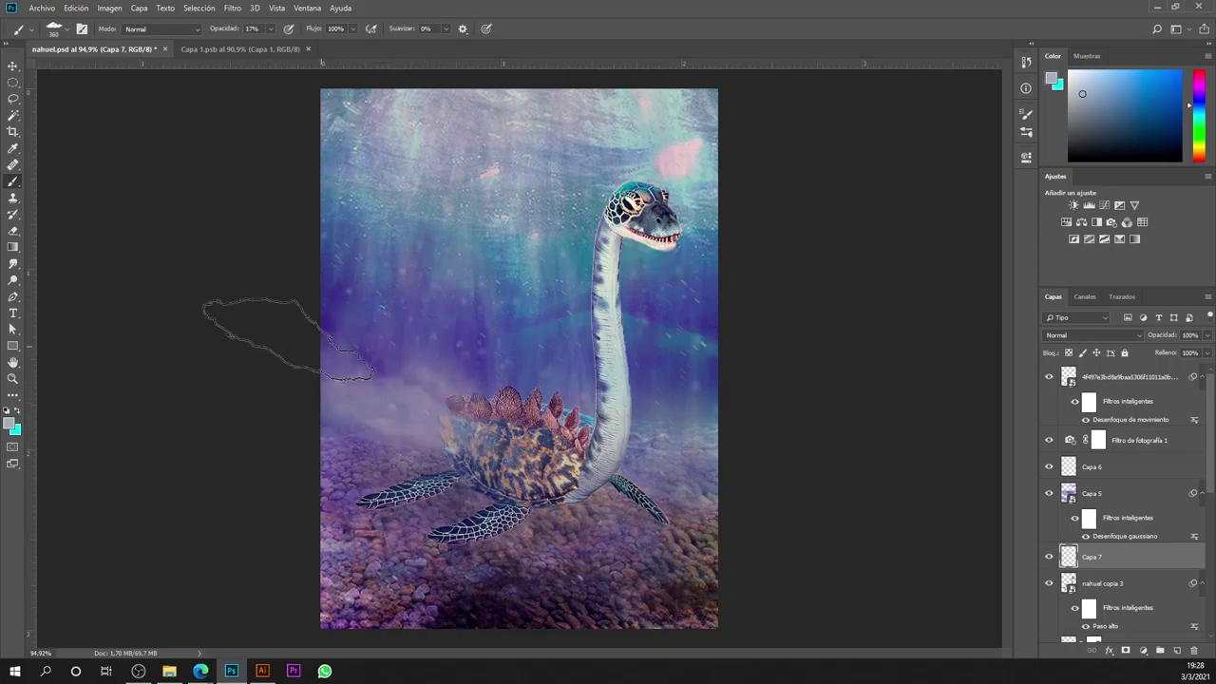
scroll(1126, 335, "down", 5)
scroll(1126, 335, "down", 5)
scroll(1126, 336, "down", 4)
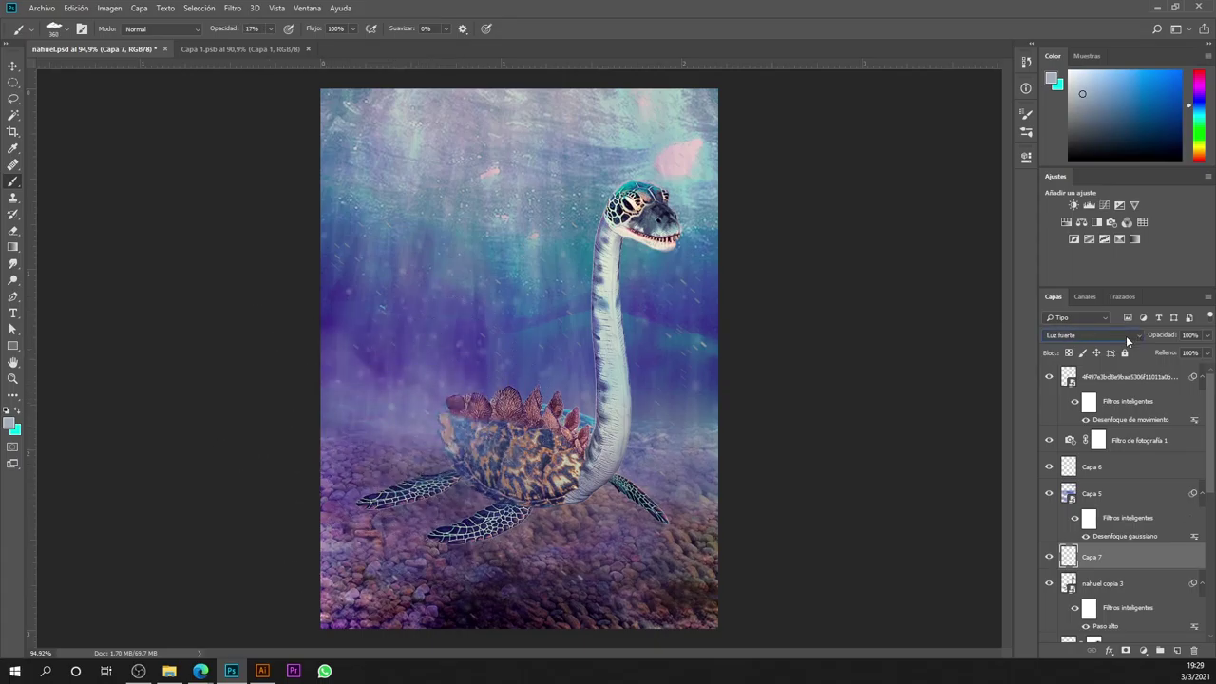
scroll(787, 475, "down", 3)
scroll(786, 475, "up", 2)
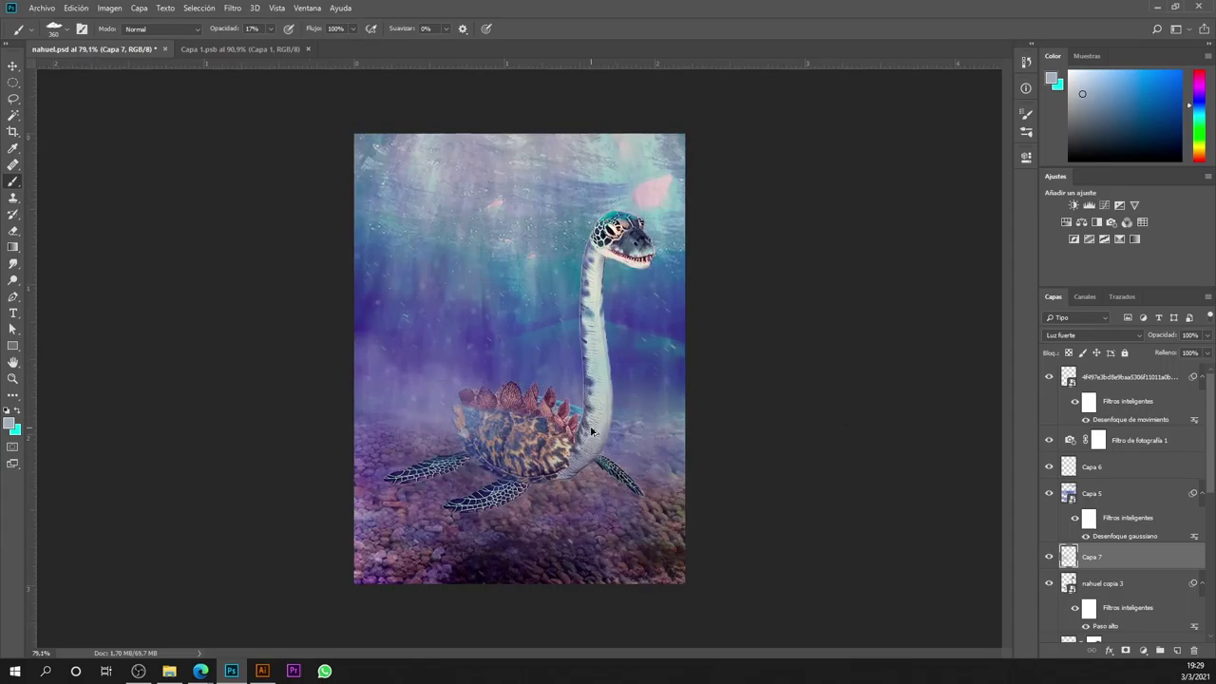
scroll(786, 475, "down", 1)
left_click(1136, 403)
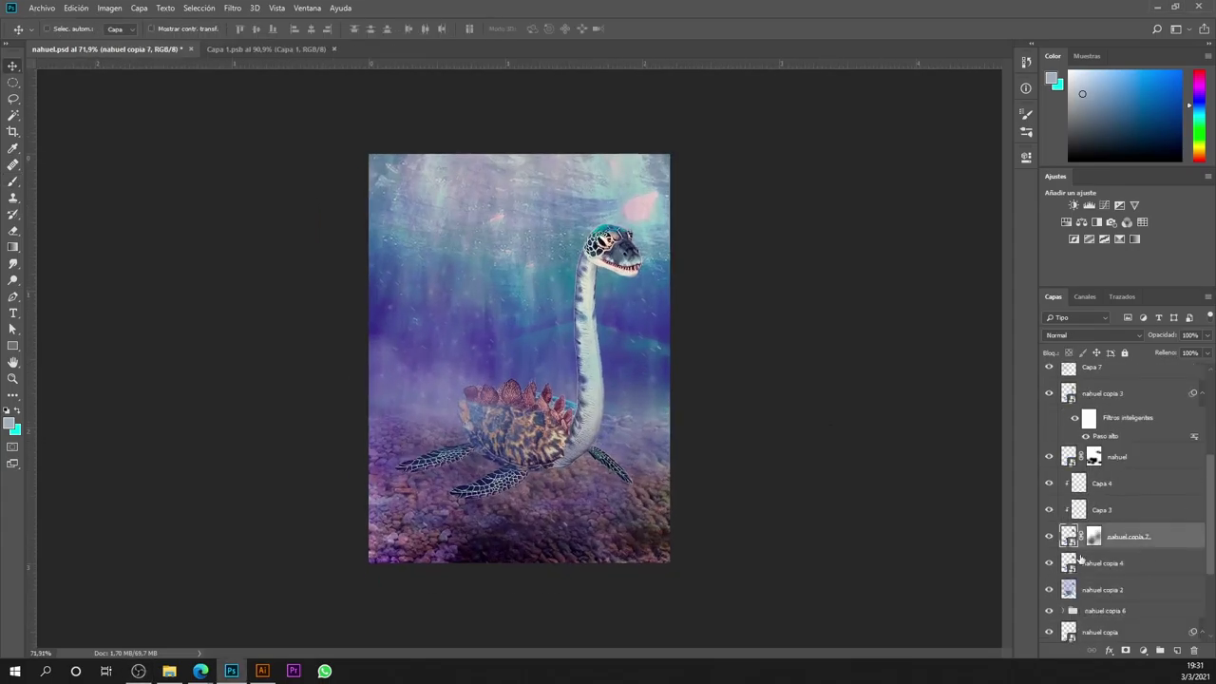
Step: Duplicate the creature, then shrink, rotate and move the copy to the upper left
key("ctrl+j")
left_click_drag(519, 380, 446, 285)
key("ctrl+t")
mouse_move(583, 123)
left_mouse_down()
mouse_move(570, 152)
mouse_move(532, 85)
left_mouse_up()
key("Return")
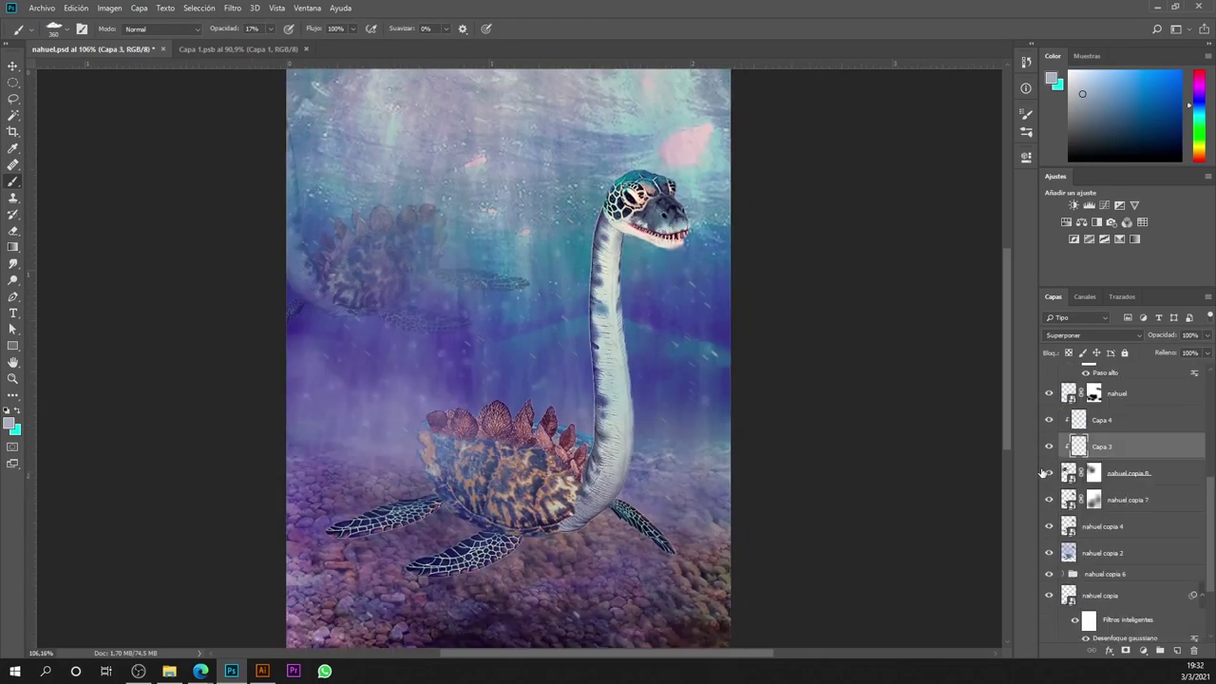
Step: Reorder nahuel copia 7 and nahuel copia 8 and set the grey Capa 8 to Overlay
left_click(1102, 418)
left_click_drag(1121, 472, 1112, 501)
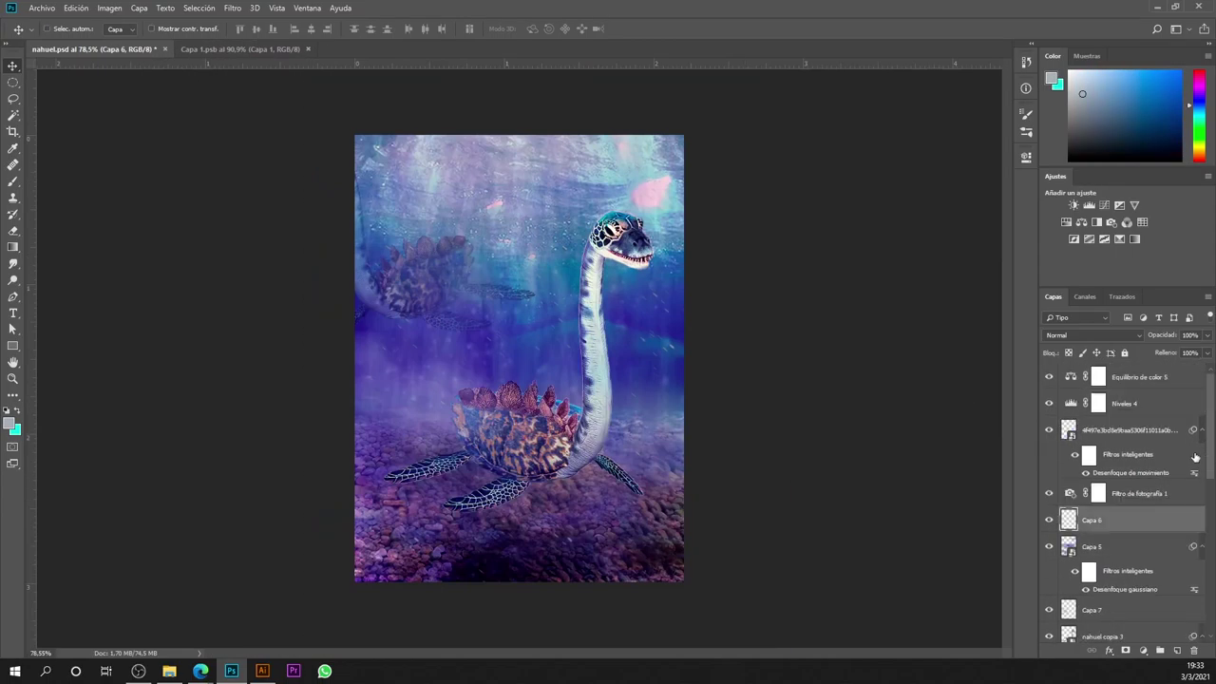
left_click(1115, 494)
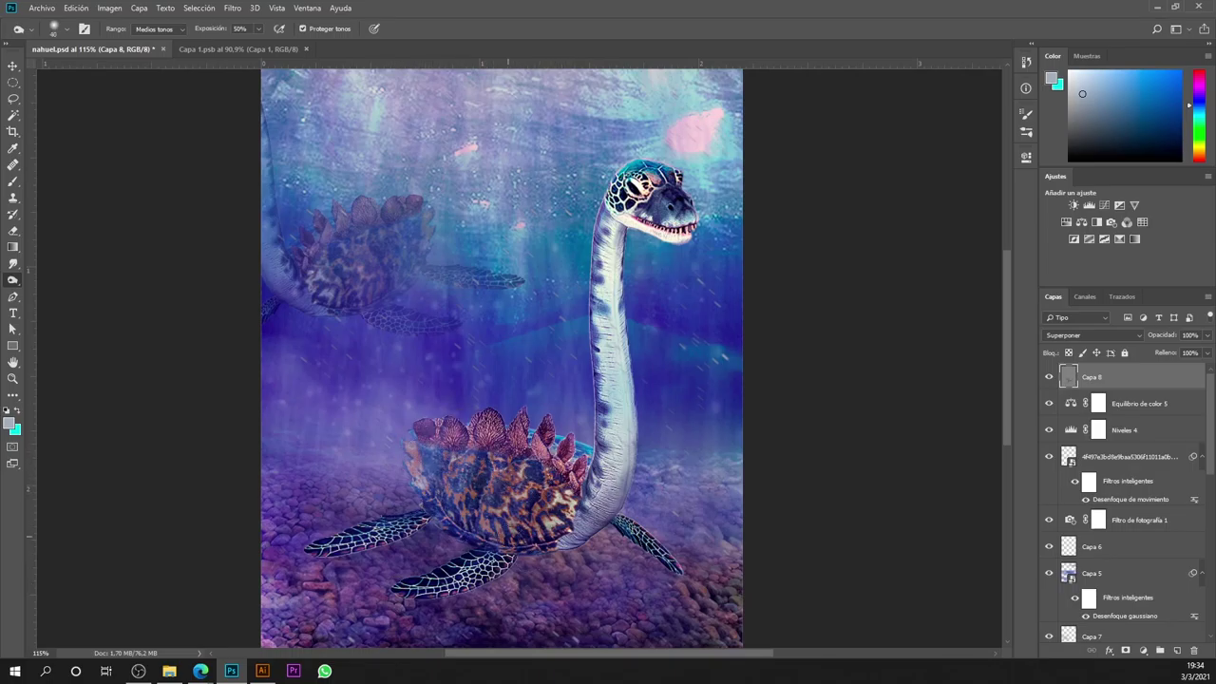
scroll(432, 503, "up", 2)
Step: Load the creature's outline as a selection and adjust the brush size
scroll(1192, 575, "down", 3)
left_click(1094, 619, "ctrl")
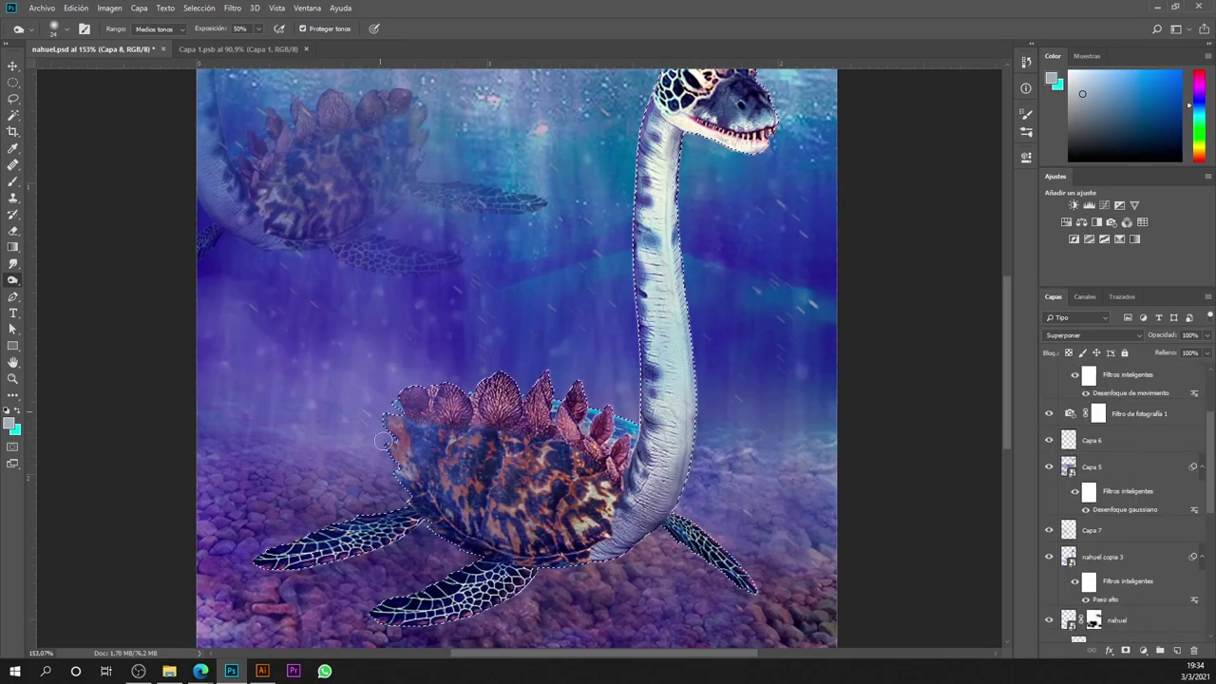
left_click_drag(561, 475, 640, 480)
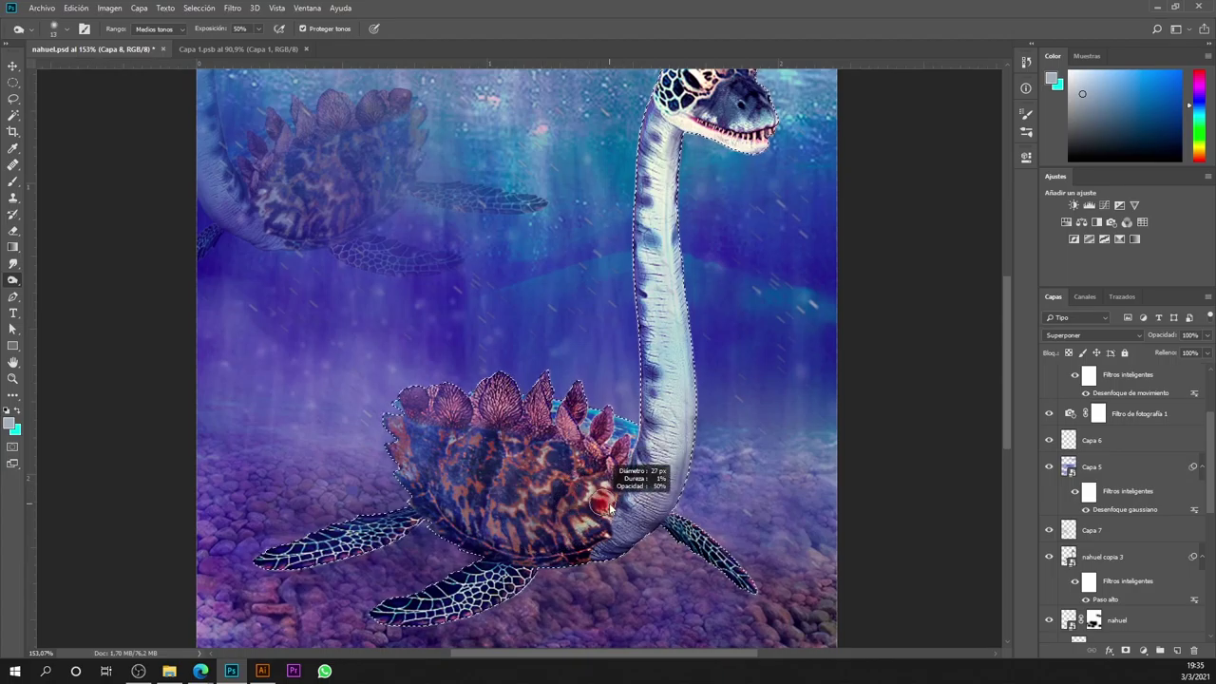
scroll(639, 478, "down", 3)
scroll(594, 237, "up", 5)
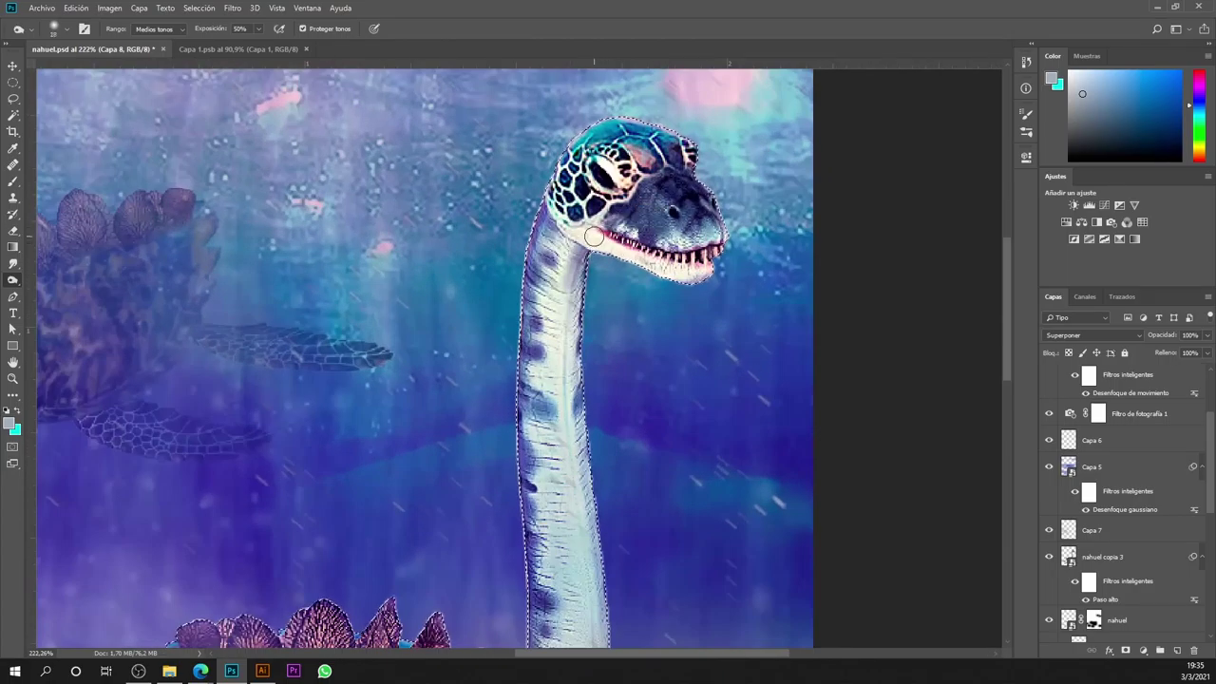
scroll(654, 266, "down", 3)
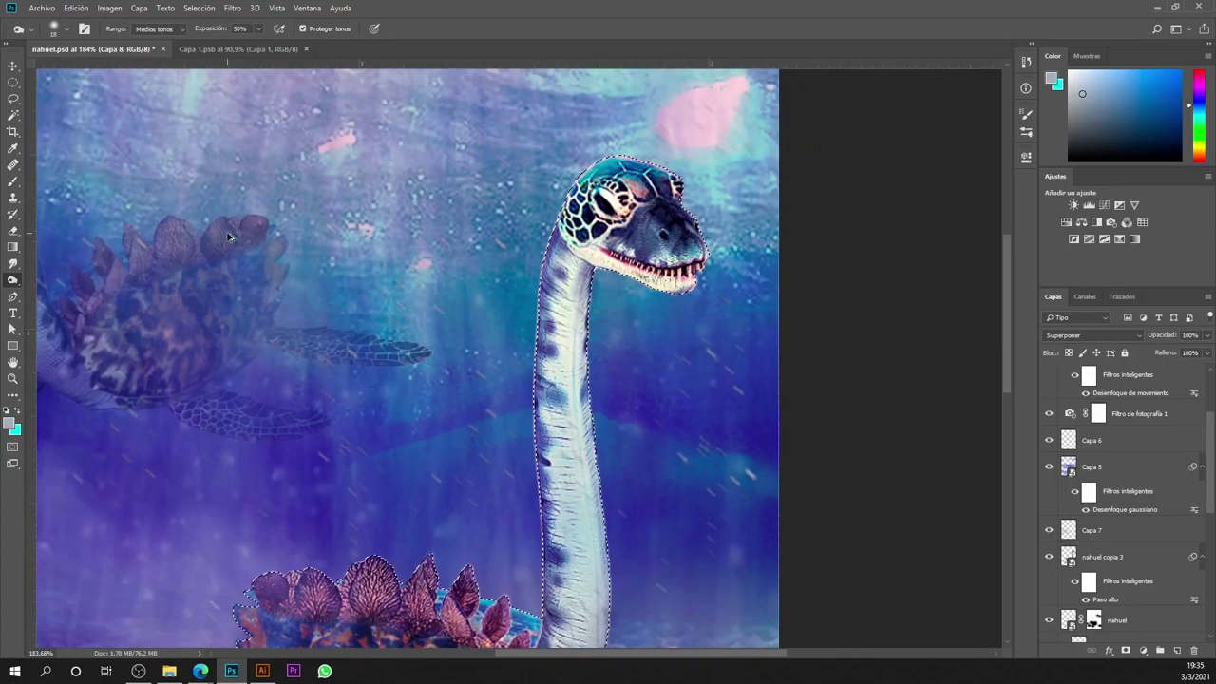
key("v")
scroll(824, 485, "up", 2)
Step: Dodge and burn the shell, neck and head at Midtones, 50% exposure, then add a Curves adjustment
key("o")
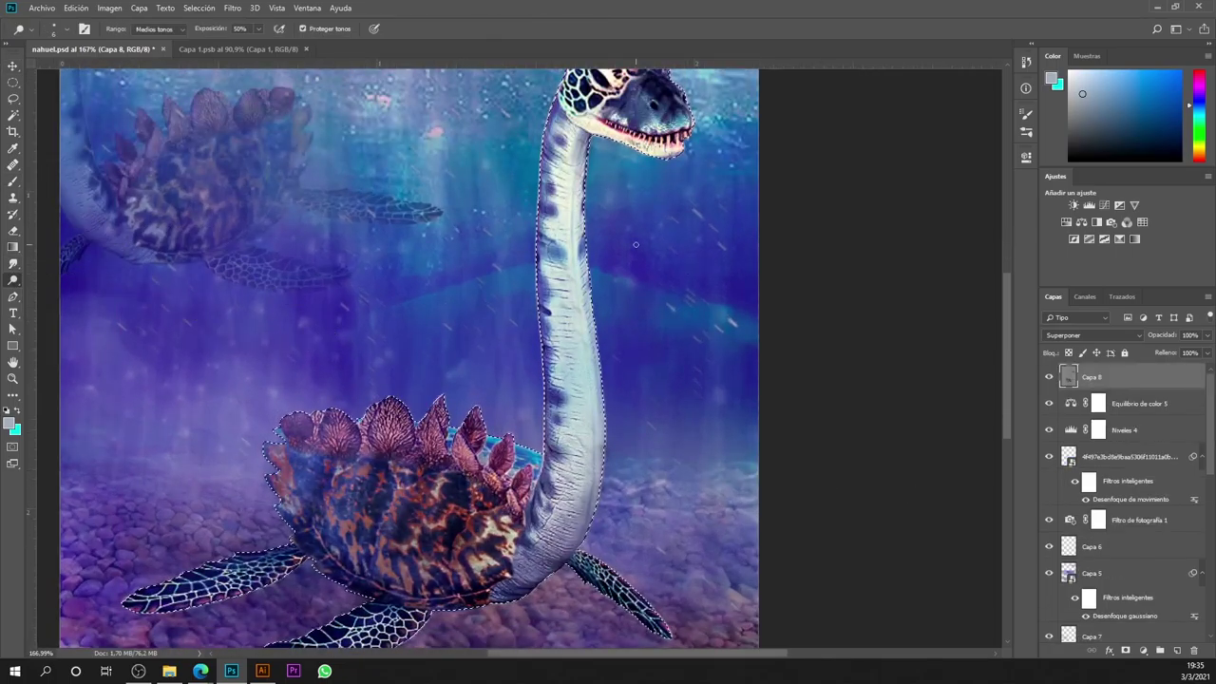
scroll(570, 225, "up", 3)
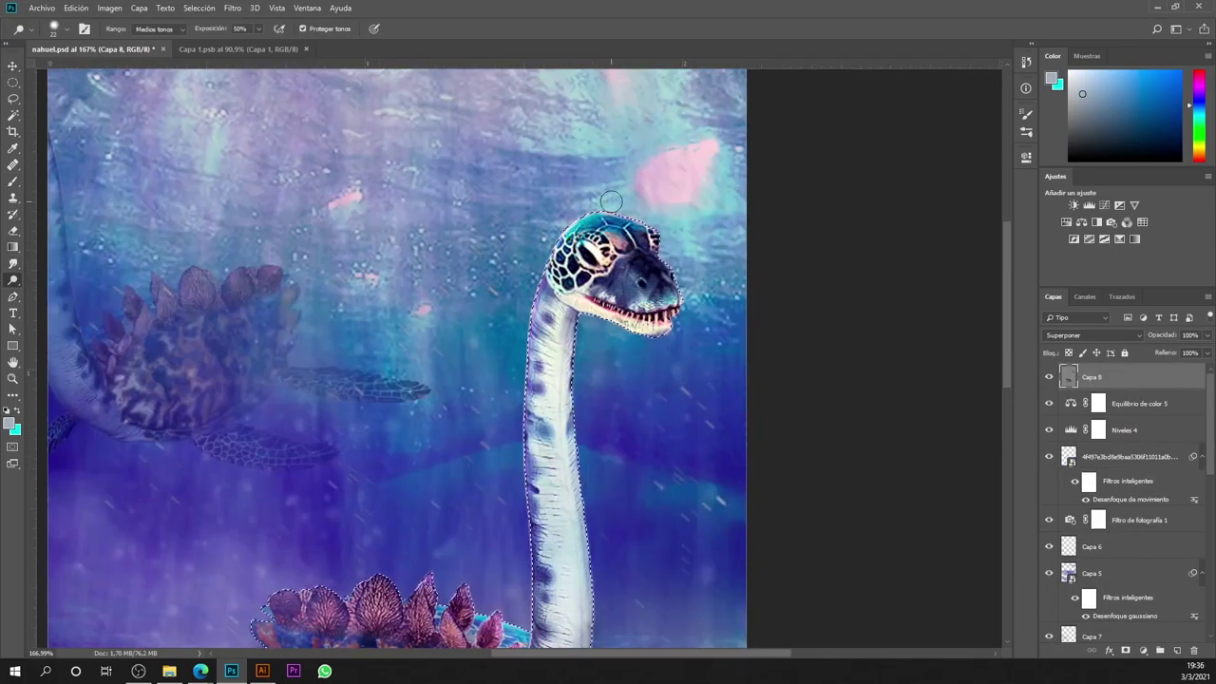
scroll(682, 340, "down", 5)
scroll(680, 493, "down", 1, "alt")
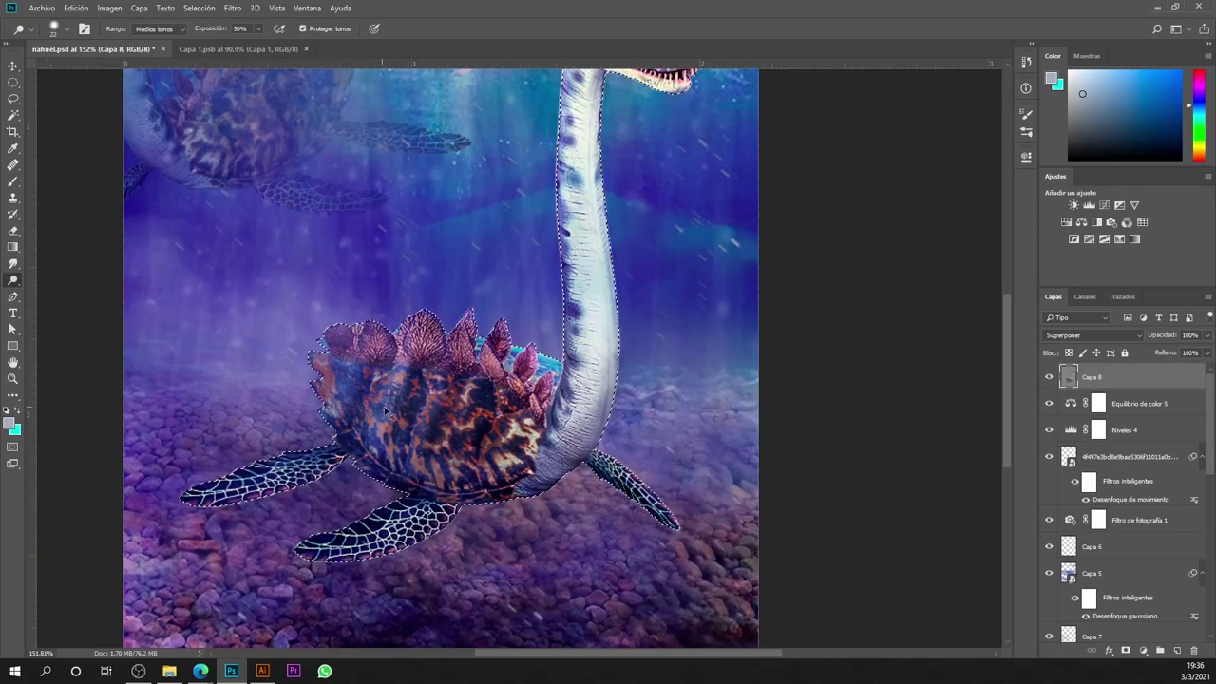
scroll(785, 402, "down", 5)
scroll(785, 402, "up", 1)
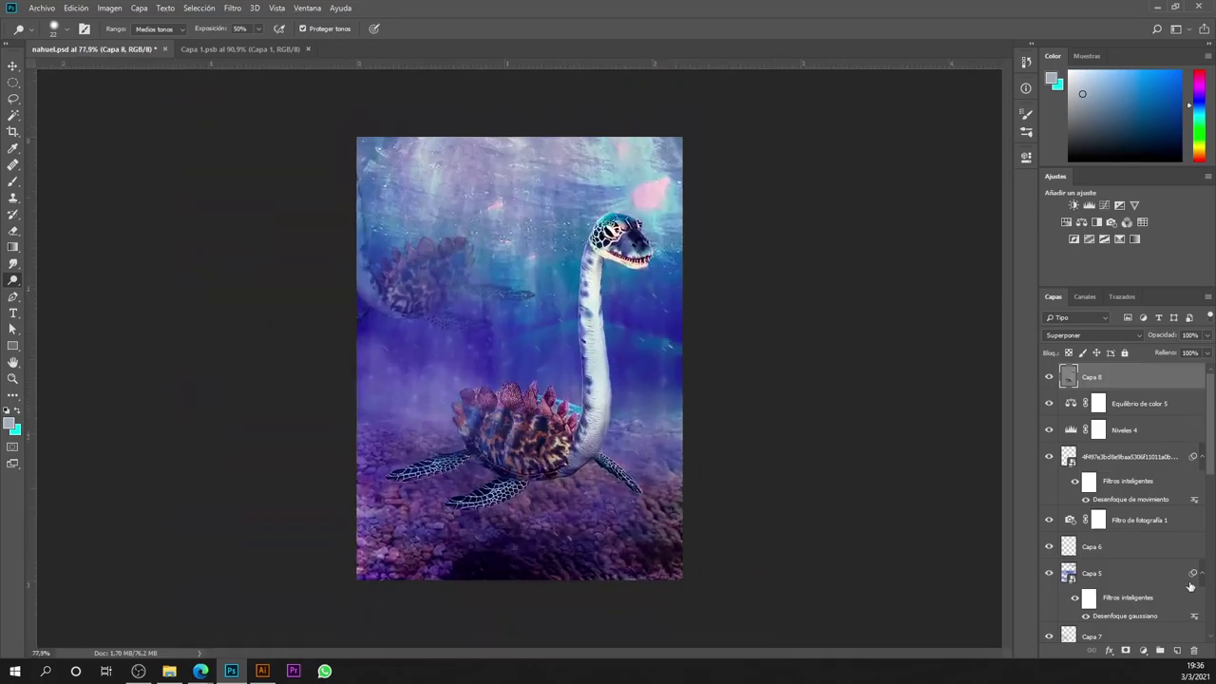
left_click(1104, 204)
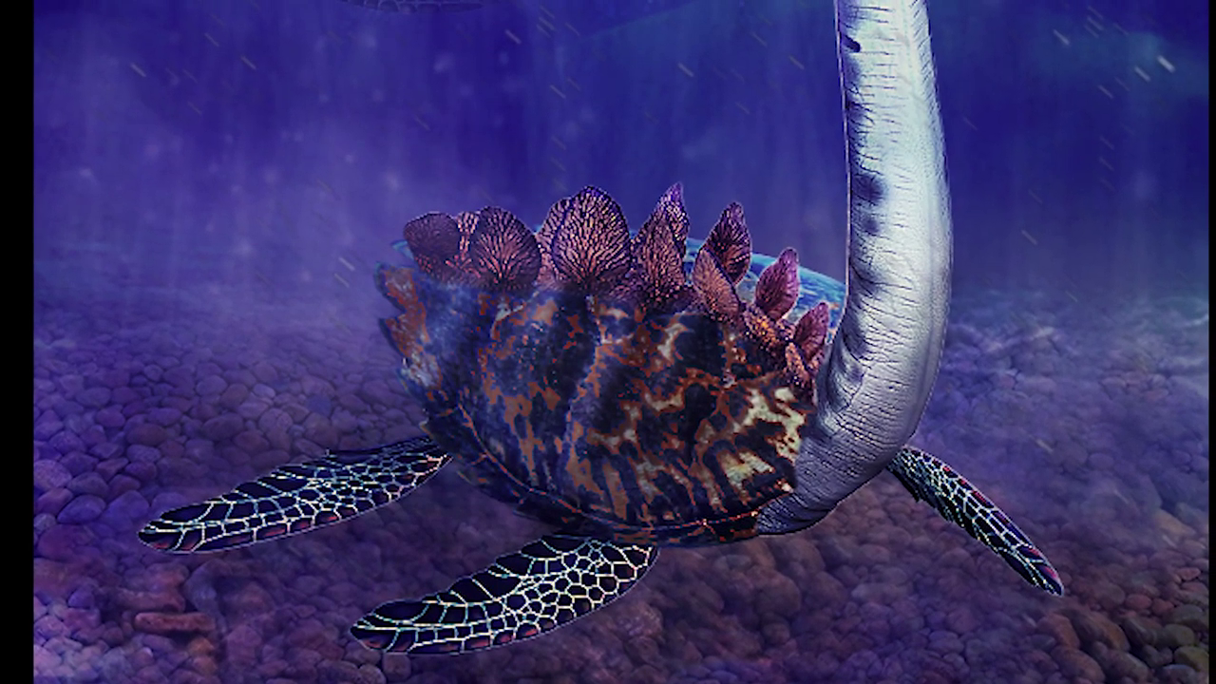